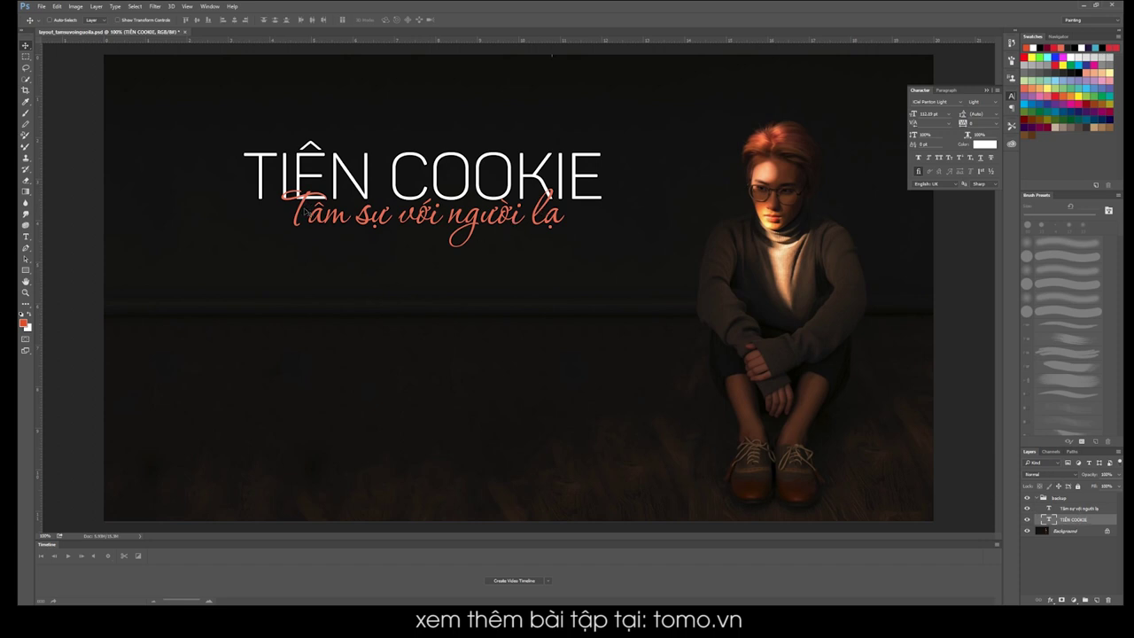
# Finish editing the TIÊN COOKIE title, then view the Panton and Corinthia Fontbox pages.
pyautogui.press('t')
pyautogui.click(505, 182)
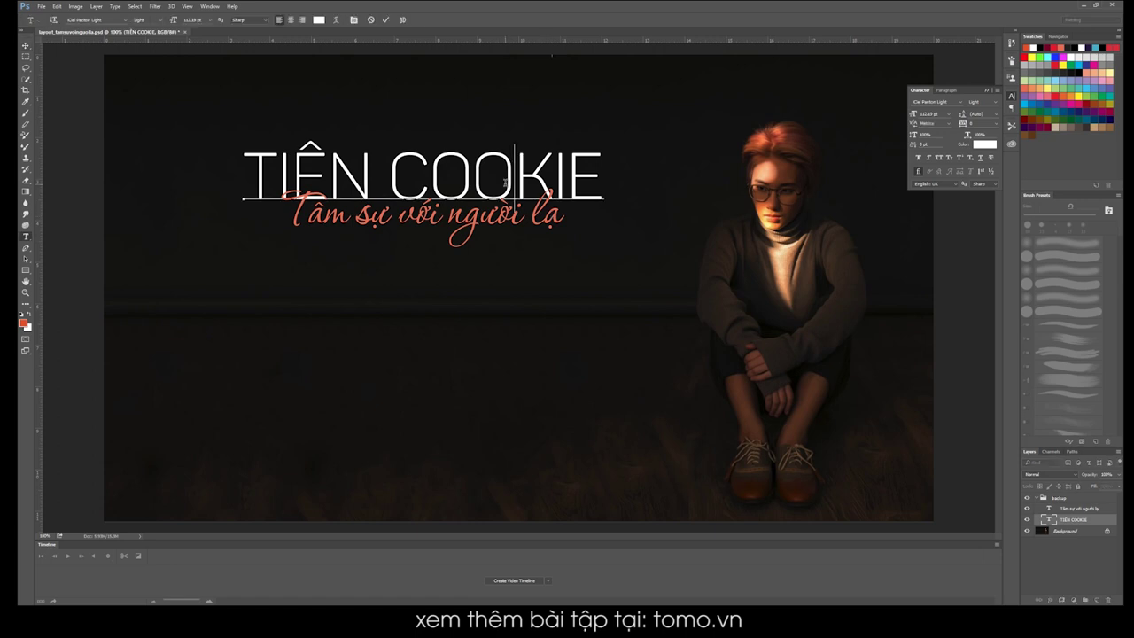
pyautogui.hotkey('ctrl', 'Return')
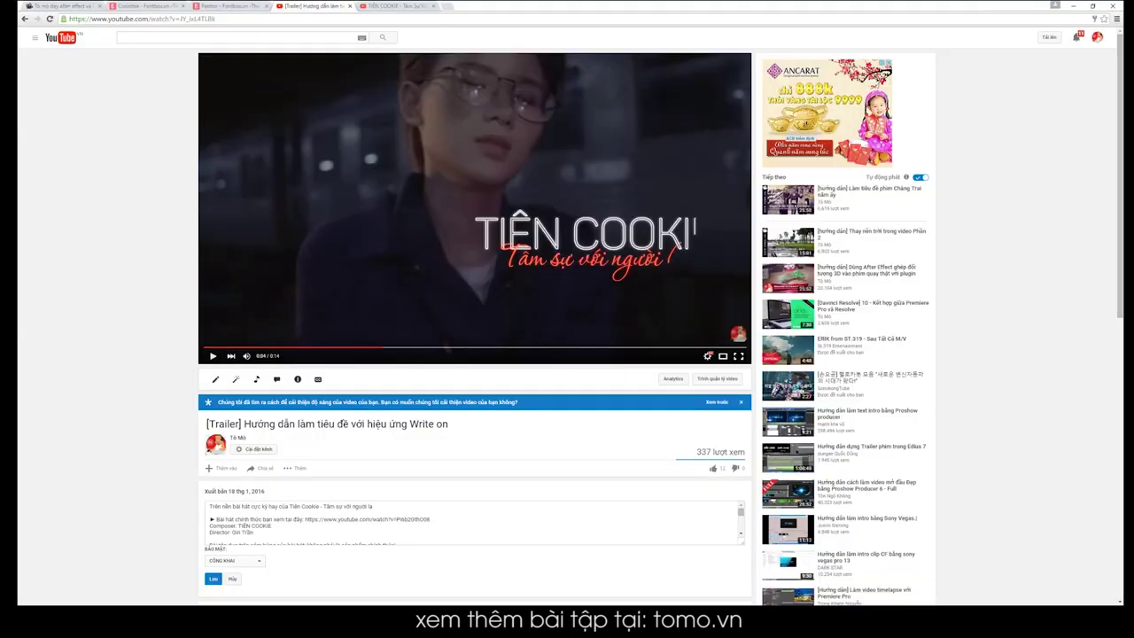
pyautogui.click(228, 6)
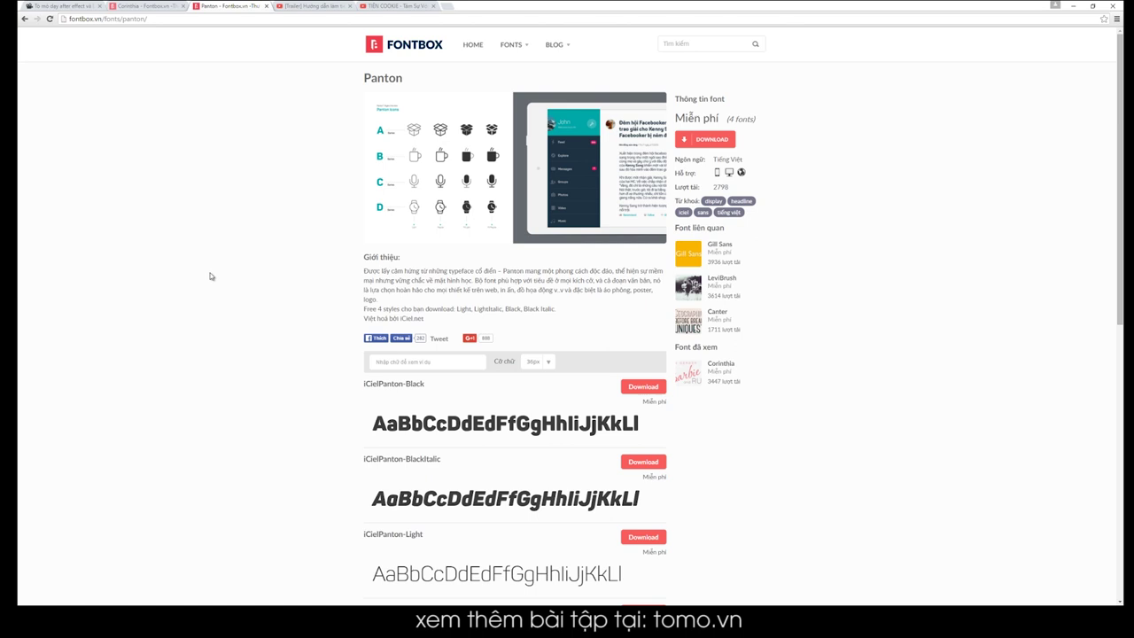
pyautogui.click(140, 6)
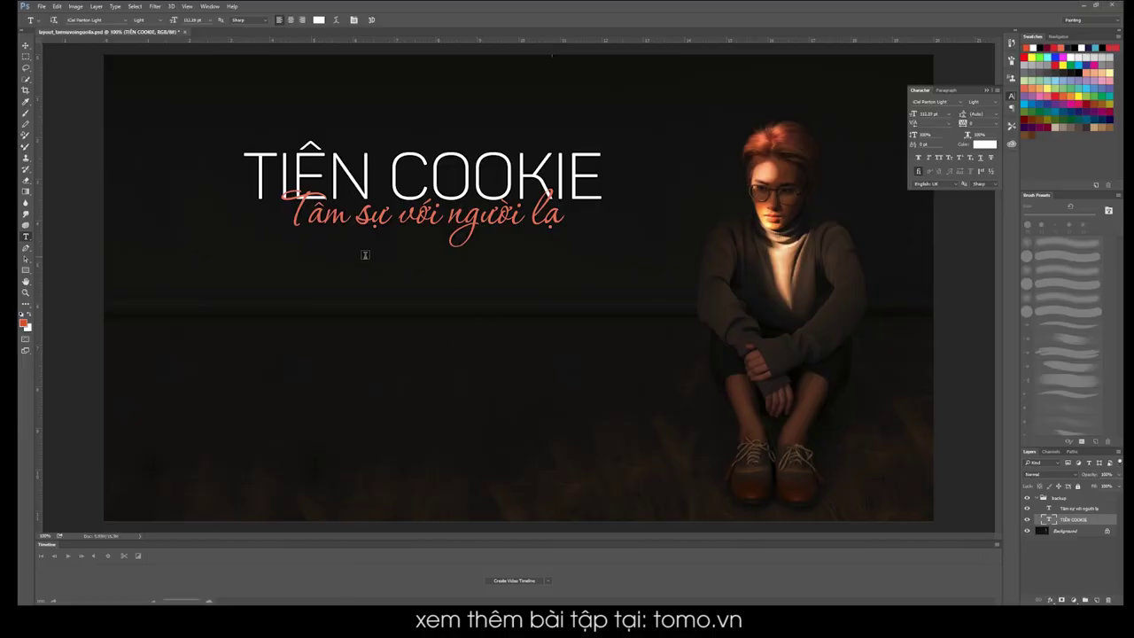
# Check the fonts of the TIÊN COOKIE title and the Tâm sự với người lạ subtitle.
pyautogui.hotkey('ctrl', 'Return')
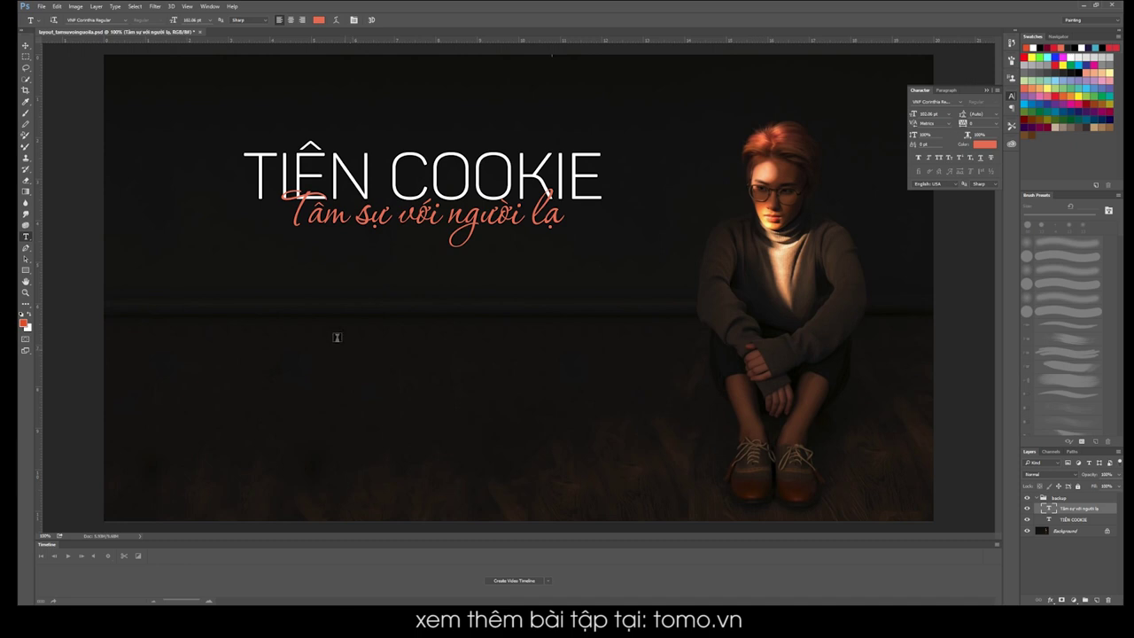
pyautogui.click(448, 173)
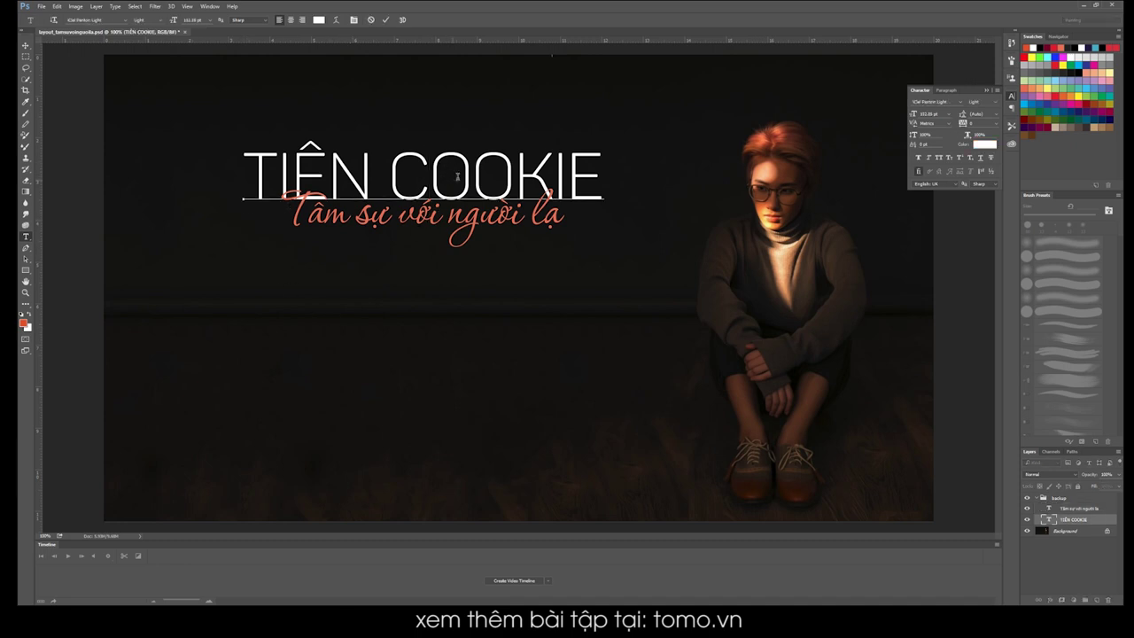
pyautogui.hotkey('ctrl', 'Return')
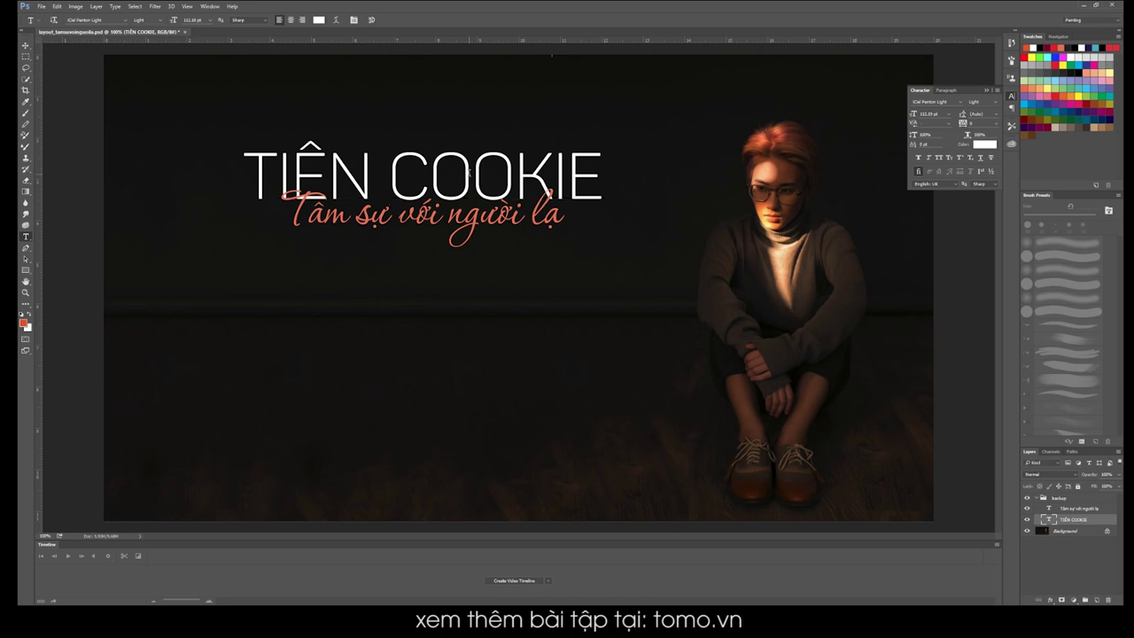
pyautogui.click(465, 183)
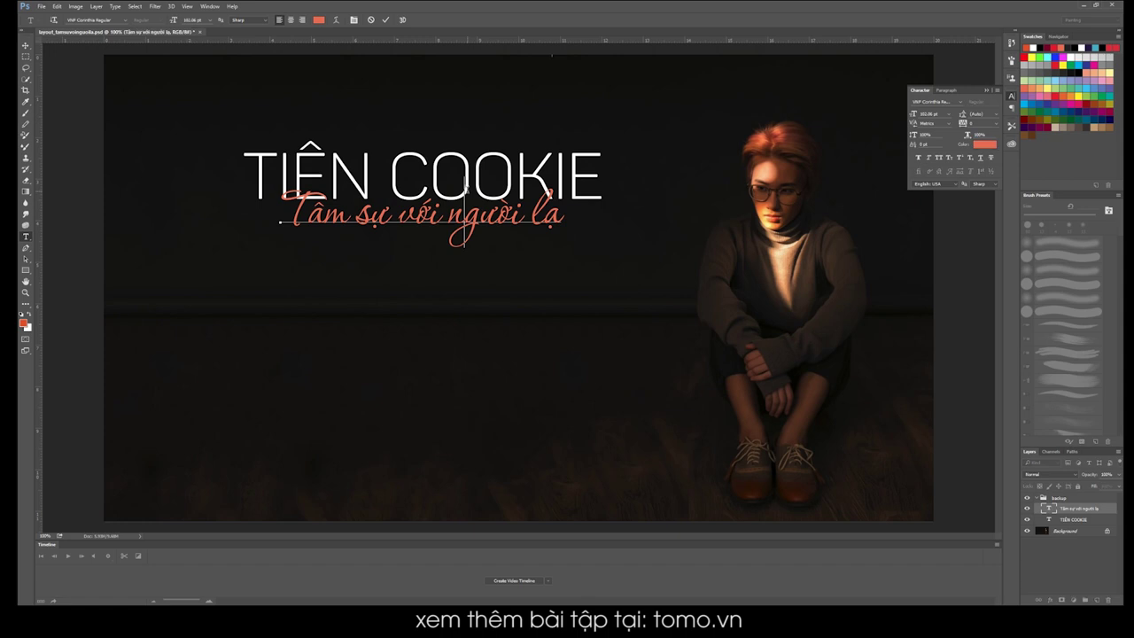
pyautogui.hotkey('ctrl', 'h')
pyautogui.click(413, 212)
pyautogui.hotkey('ctrl', 'Return')
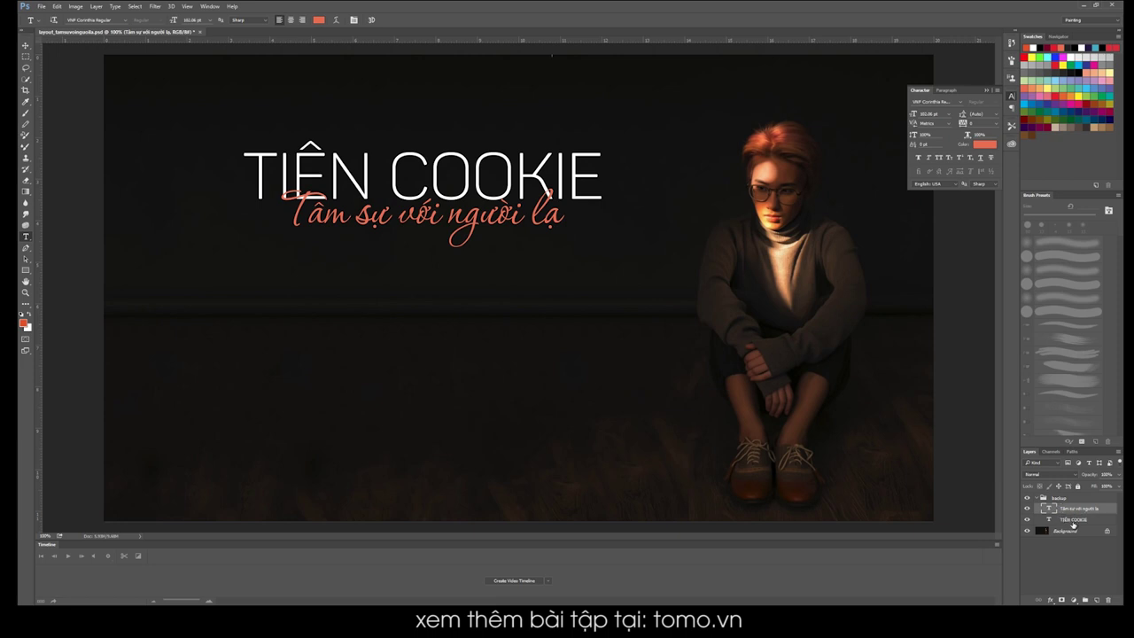
# Select the TIÊN COOKIE layer and save the Photoshop document.
pyautogui.click(1068, 520)
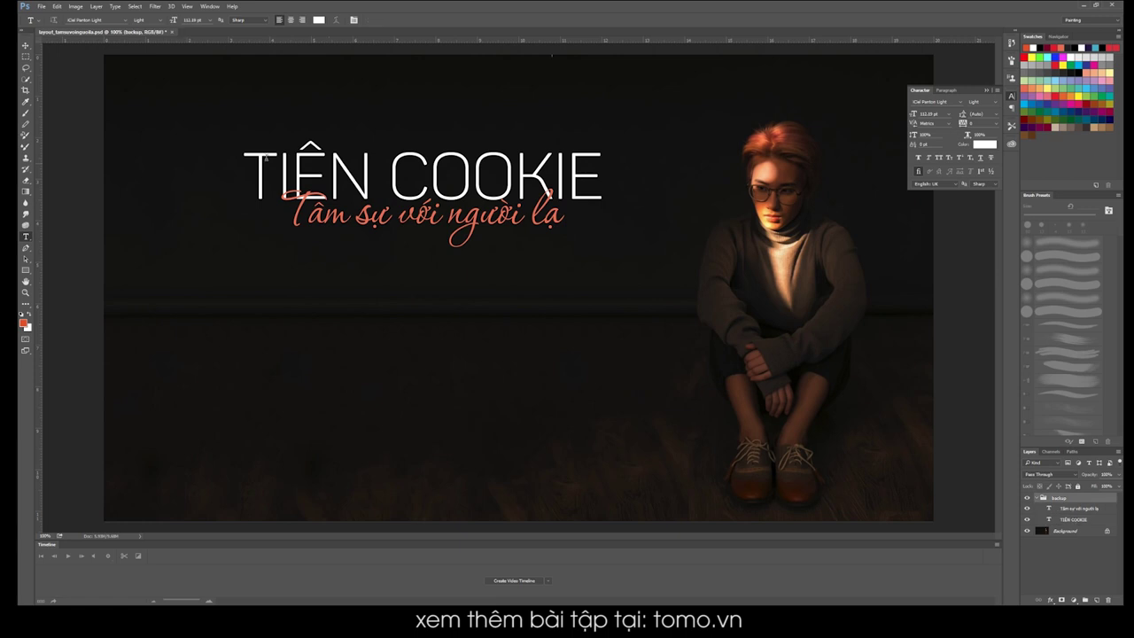
pyautogui.click(41, 6)
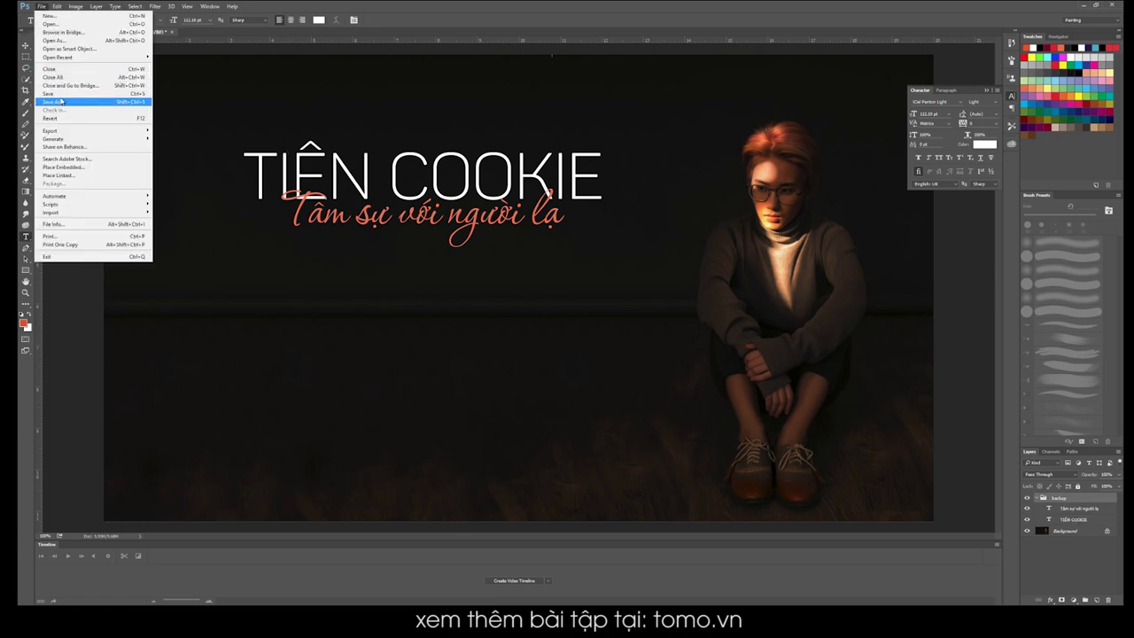
pyautogui.click(63, 94)
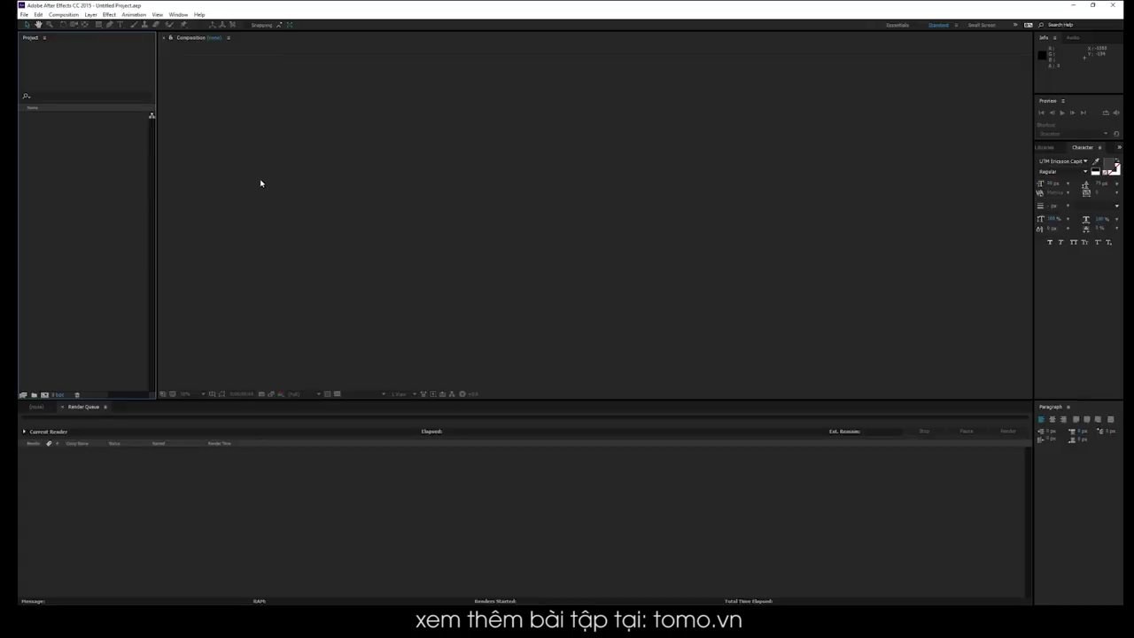
# Import the layout PSD as Composition - Retain Layer Sizes with Editable Layer Styles.
pyautogui.rightClick(130, 157)
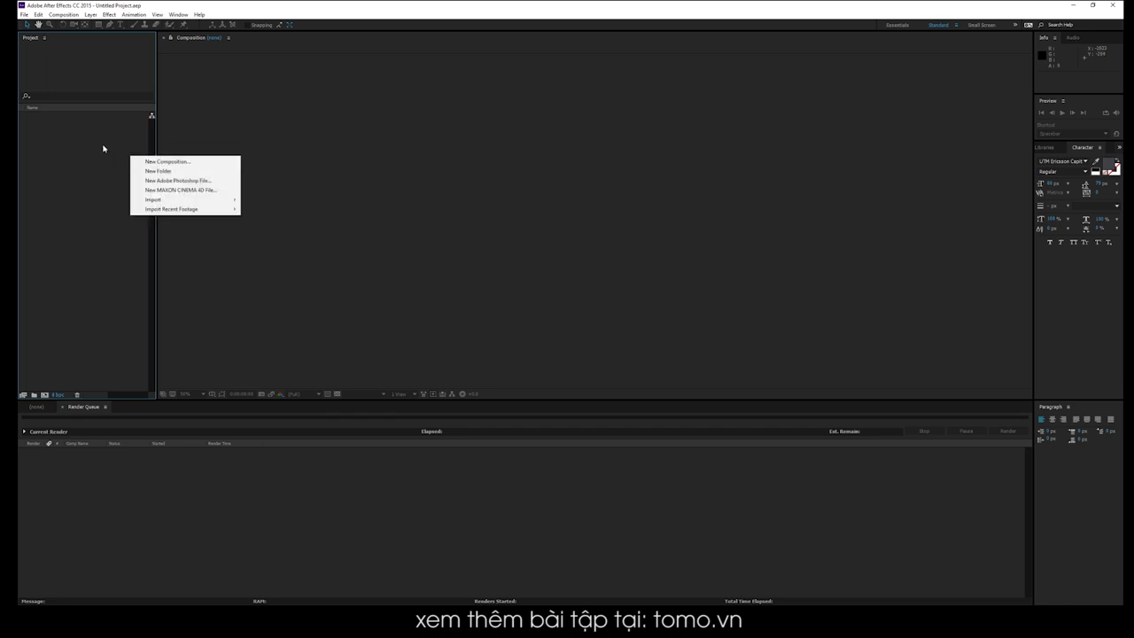
pyautogui.click(98, 147)
pyautogui.click(23, 14)
pyautogui.moveTo(54, 138)
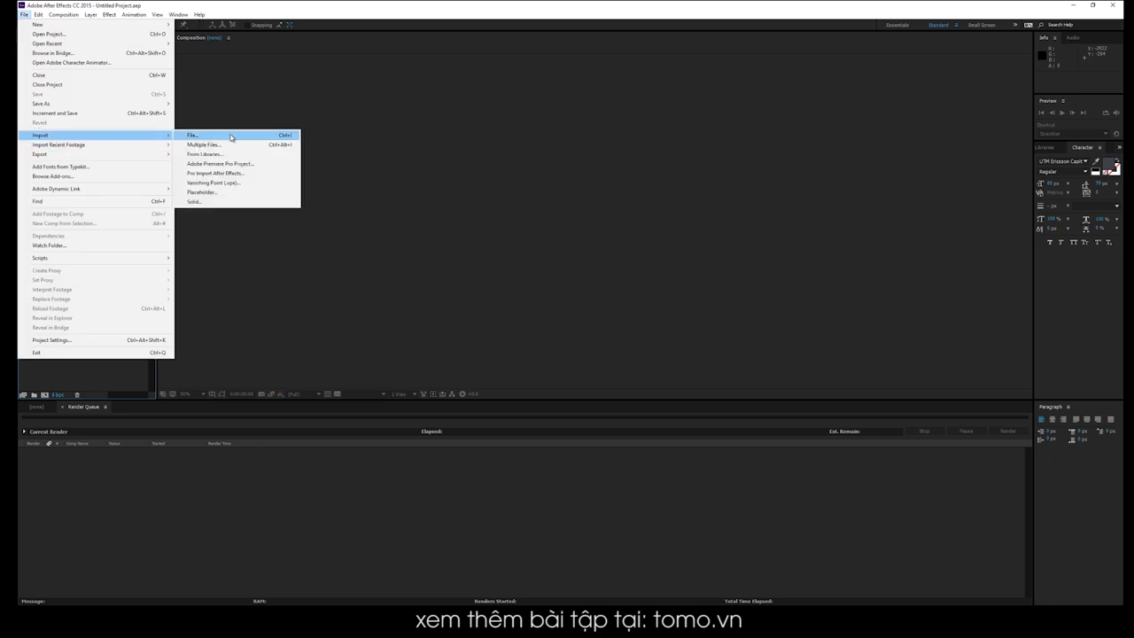
pyautogui.click(287, 139)
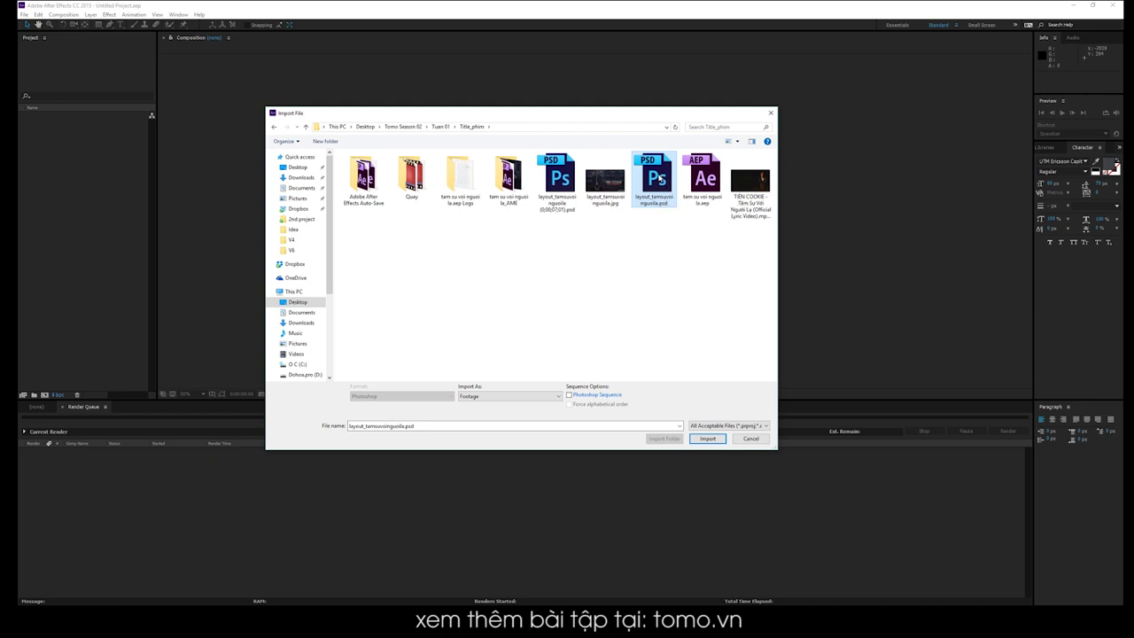
pyautogui.click(708, 438)
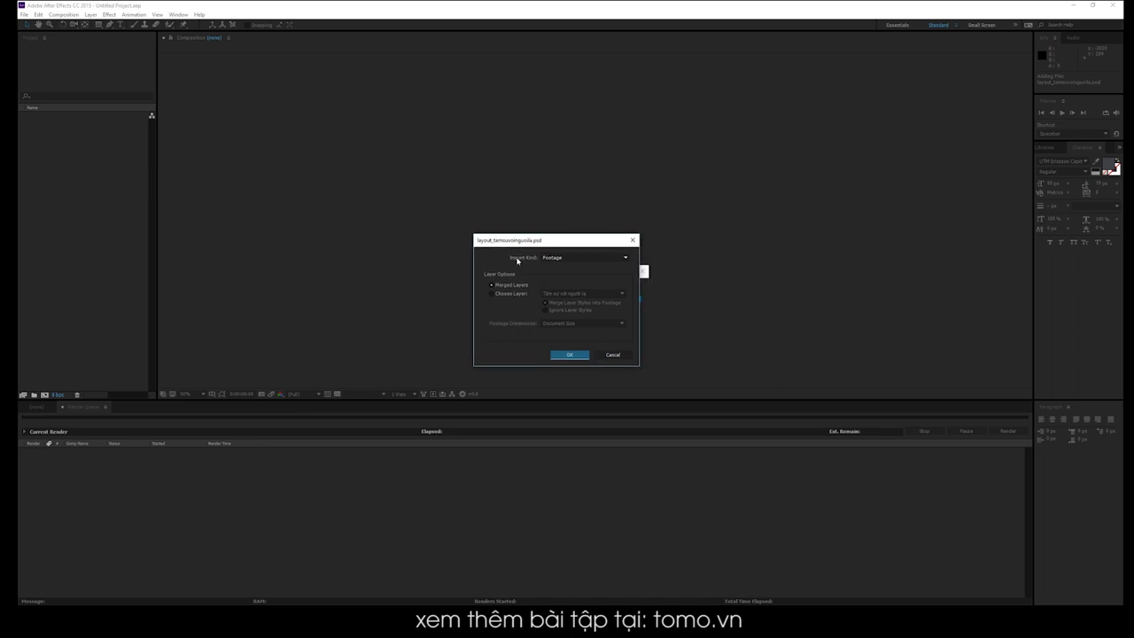
pyautogui.click(568, 258)
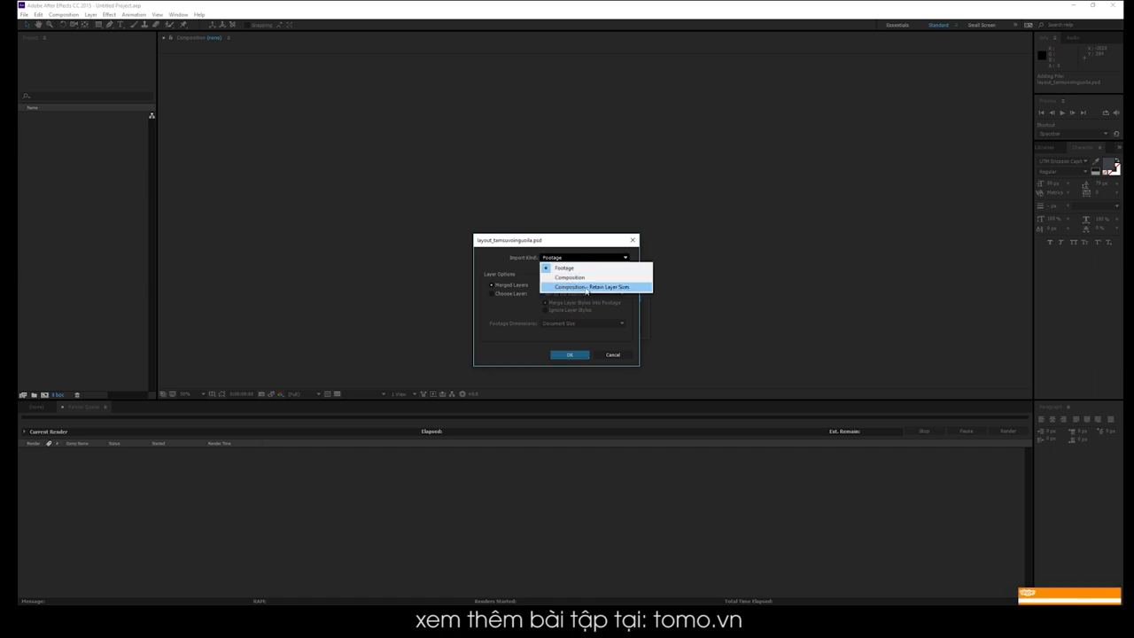
pyautogui.click(624, 292)
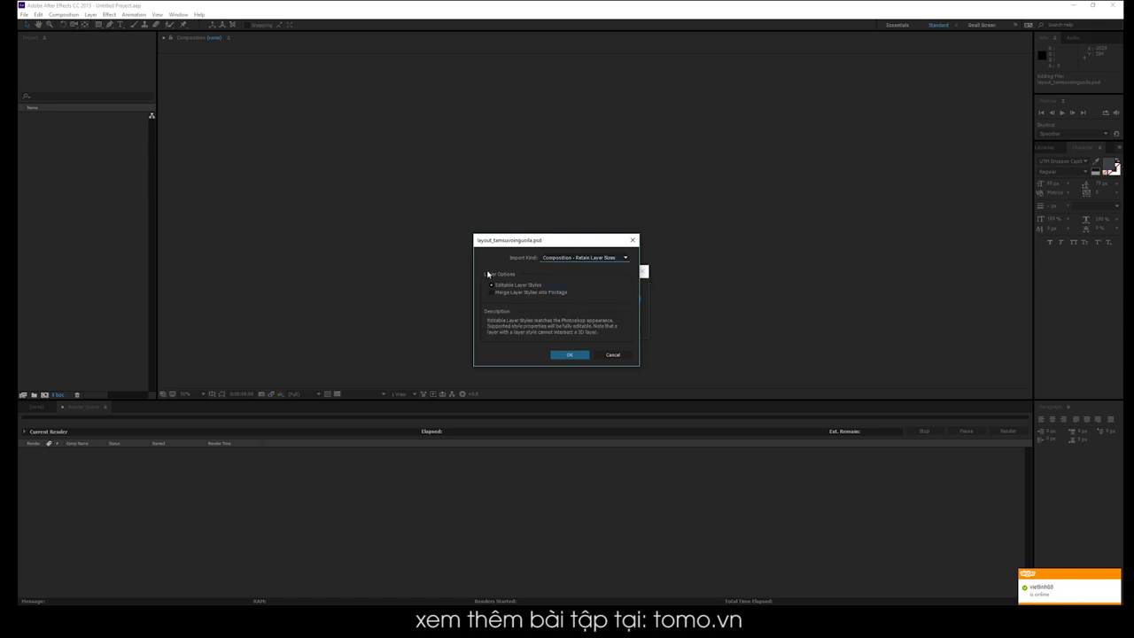
pyautogui.click(511, 287)
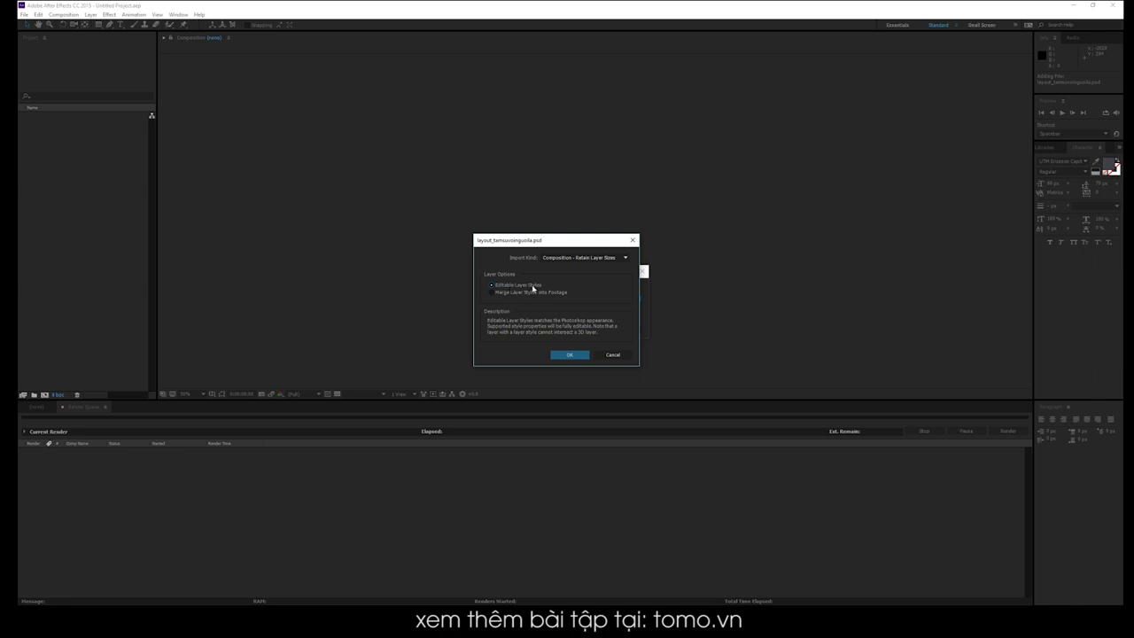
pyautogui.click(572, 356)
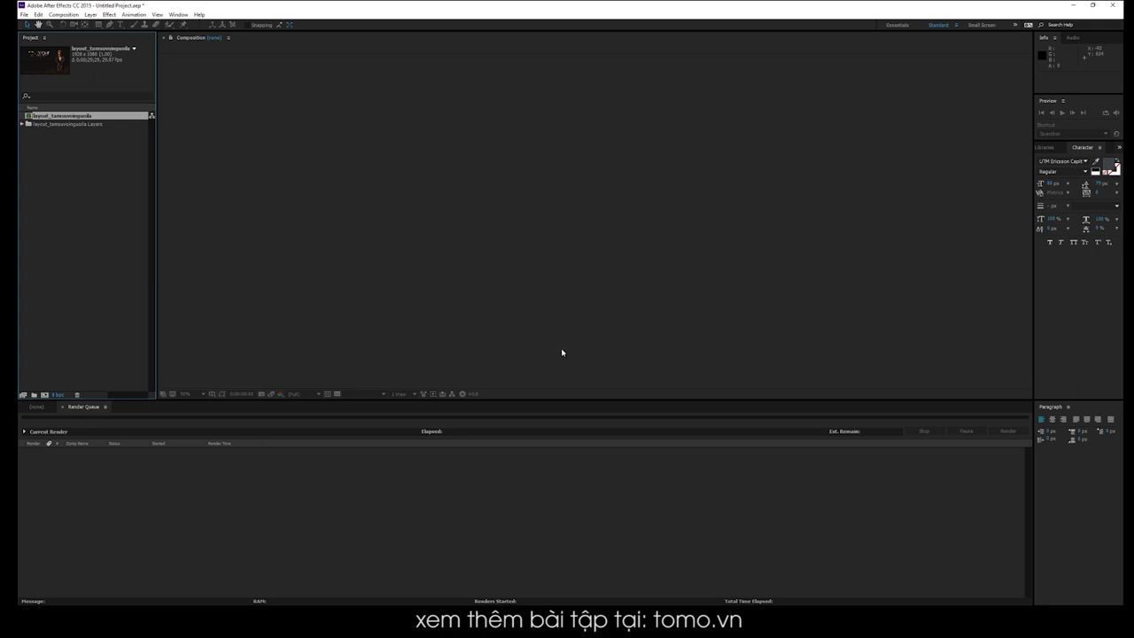
# Open the imported composition and scrub its timeline to about 8 seconds.
pyautogui.click(58, 124)
pyautogui.doubleClick(58, 116)
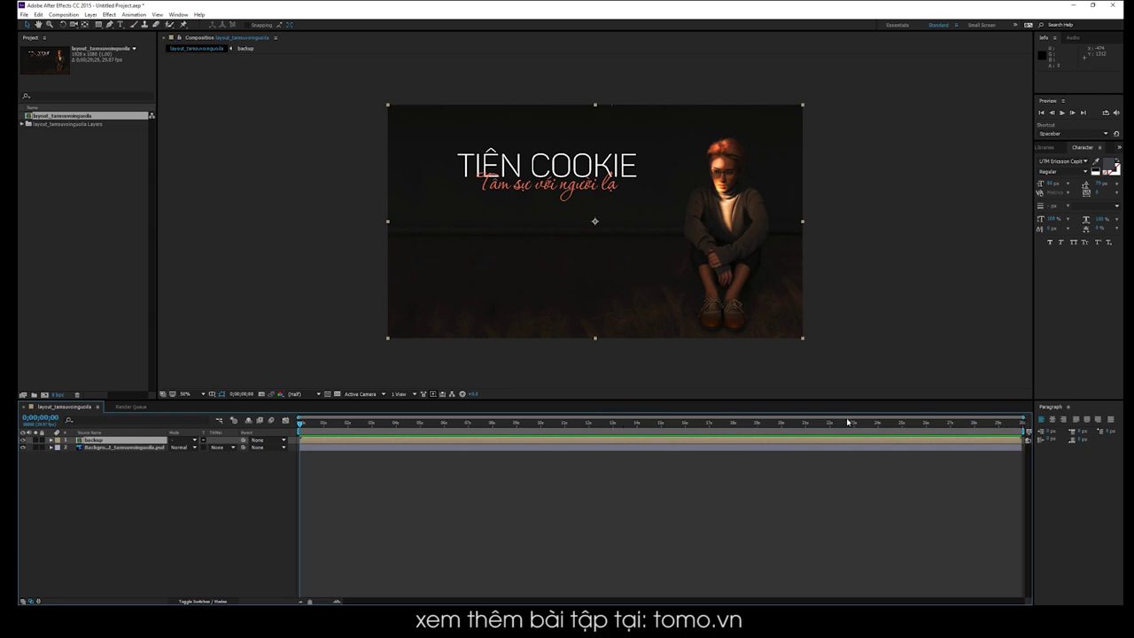
pyautogui.click(1025, 430)
pyautogui.moveTo(299, 429); pyautogui.dragTo(1021, 429)
pyautogui.press('Home')
pyautogui.moveTo(909, 424); pyautogui.dragTo(492, 431)
pyautogui.click(900, 424)
pyautogui.moveTo(760, 425); pyautogui.dragTo(496, 424)
# Trim the work area end to about 0;00;08;11.
pyautogui.moveTo(1024, 420); pyautogui.dragTo(496, 419)
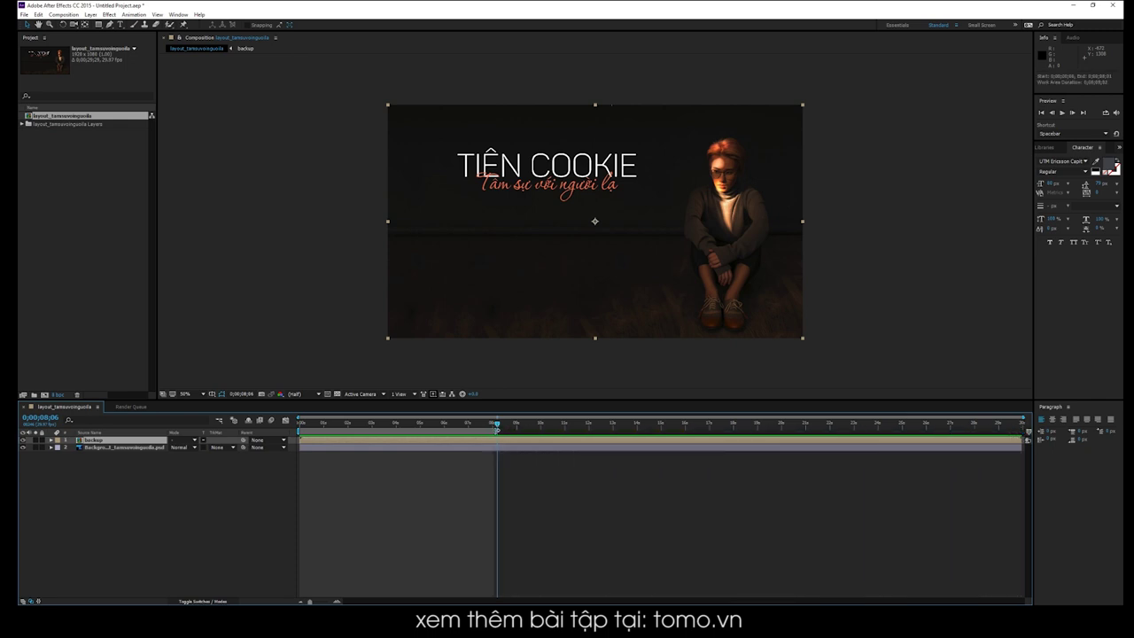
pyautogui.moveTo(495, 425)
pyautogui.mouseDown()
pyautogui.moveTo(481, 425)
pyautogui.moveTo(493, 431)
pyautogui.mouseUp()
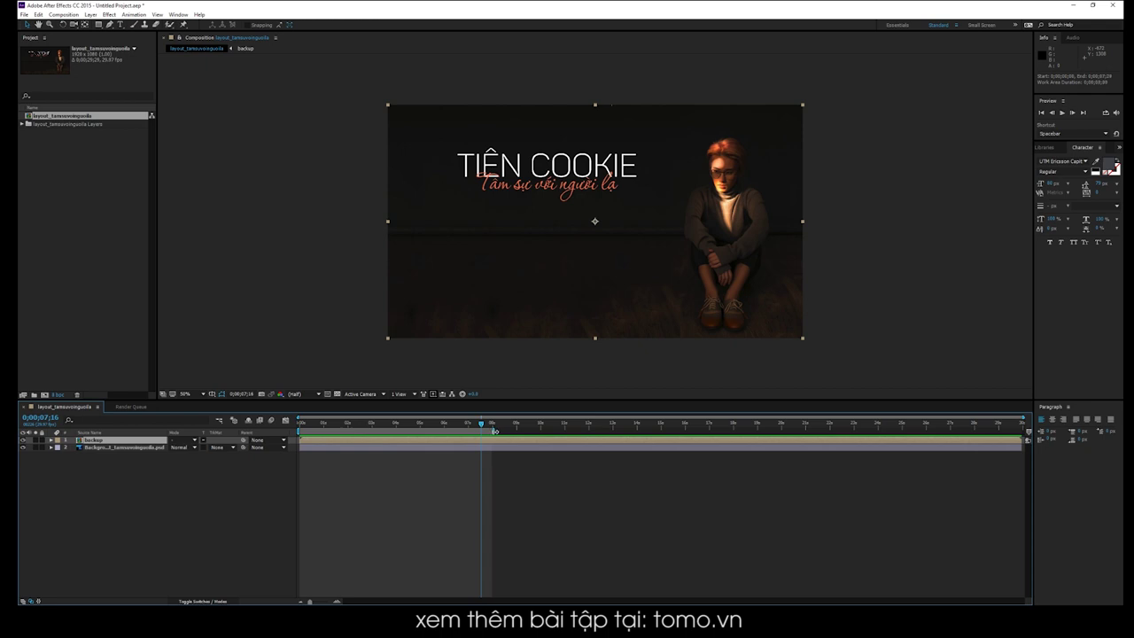
pyautogui.click(520, 433)
pyautogui.click(502, 424)
pyautogui.rightClick(514, 442)
pyautogui.click(463, 424)
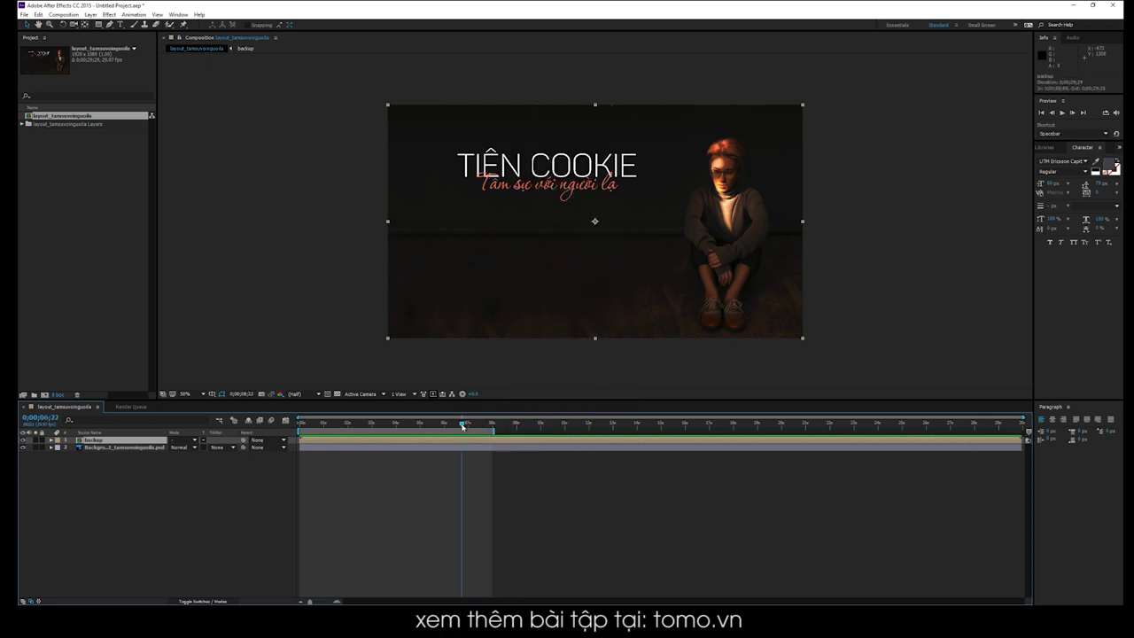
pyautogui.rightClick(463, 432)
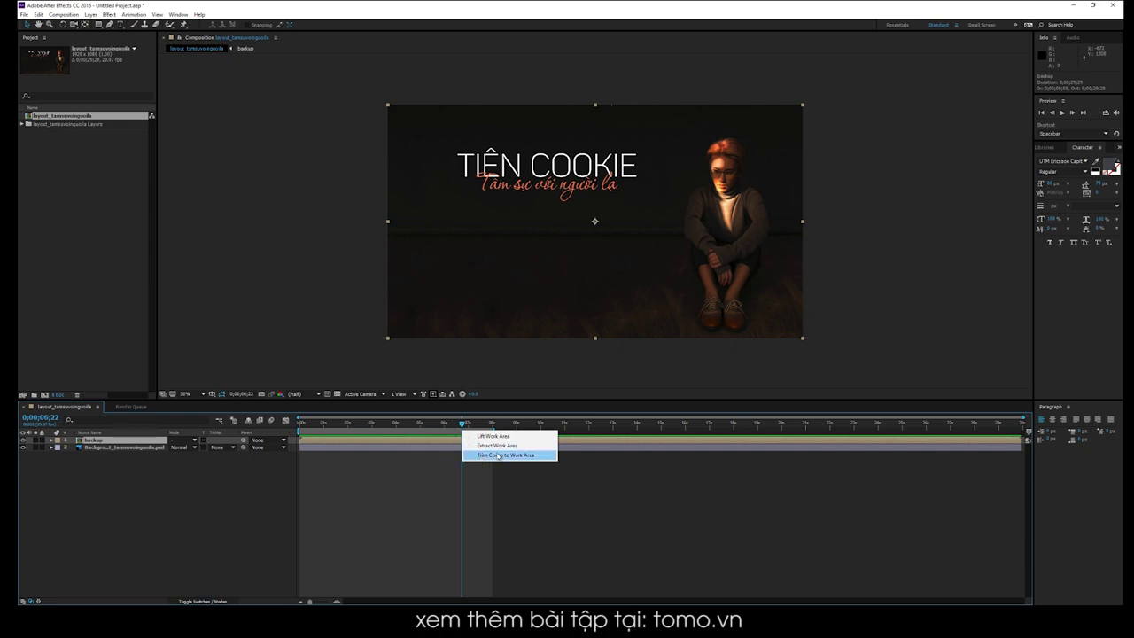
pyautogui.click(63, 14)
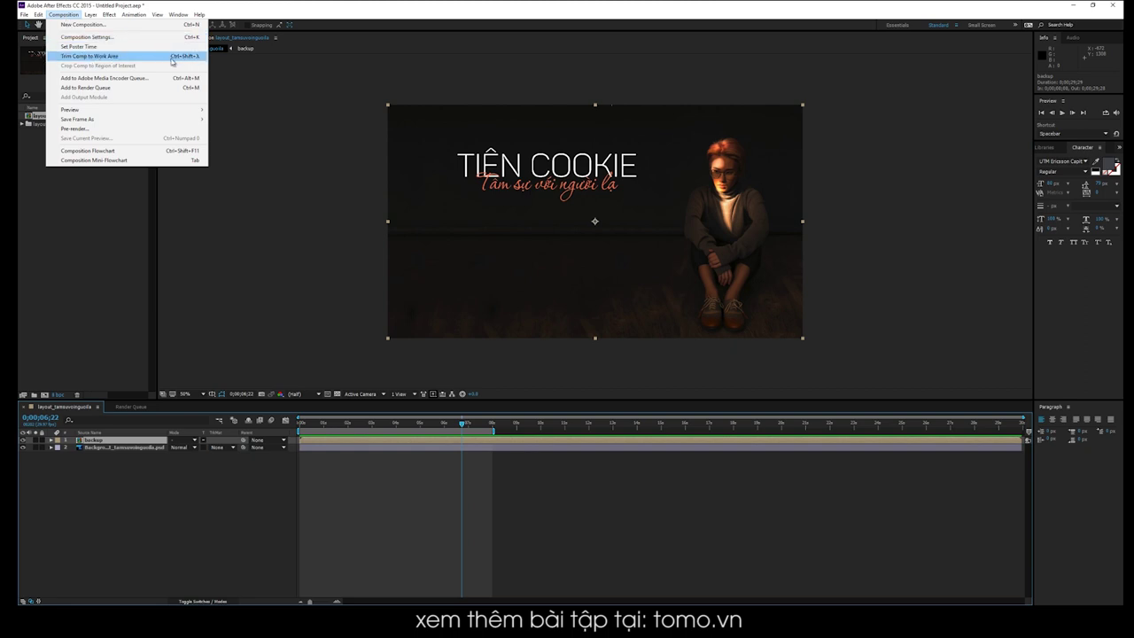
pyautogui.click(257, 17)
pyautogui.rightClick(435, 434)
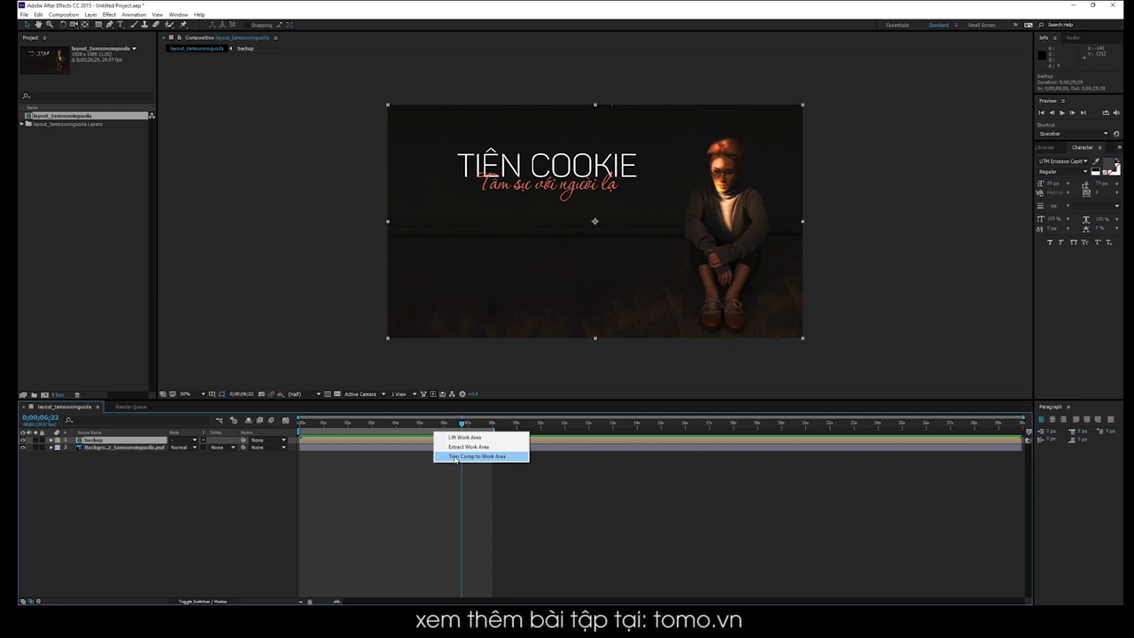
pyautogui.click(457, 460)
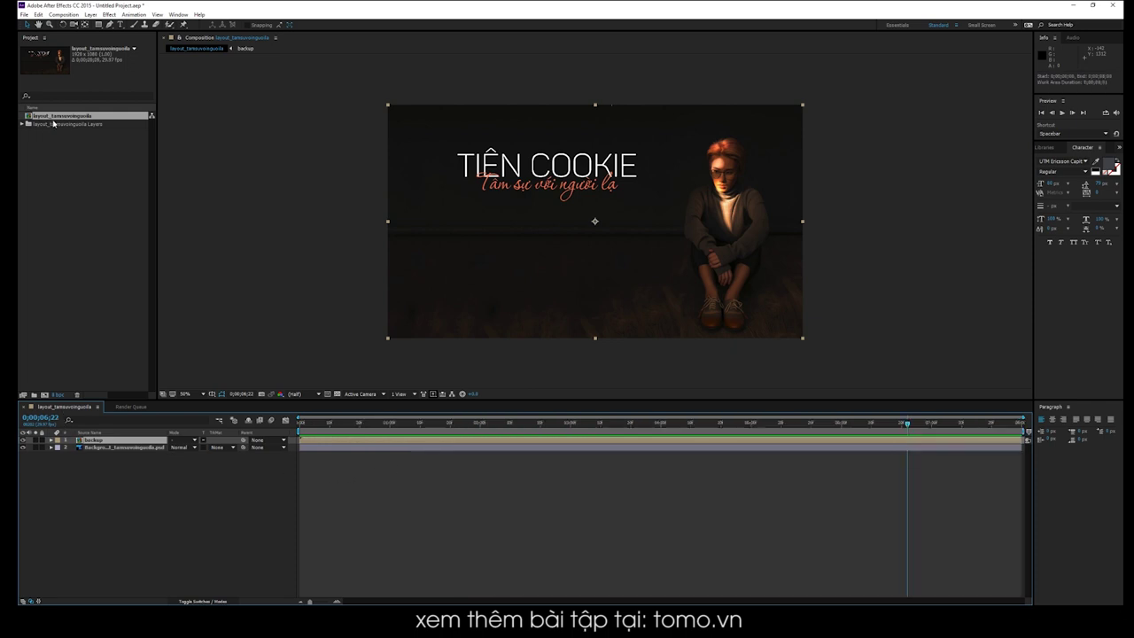
pyautogui.click(1023, 423)
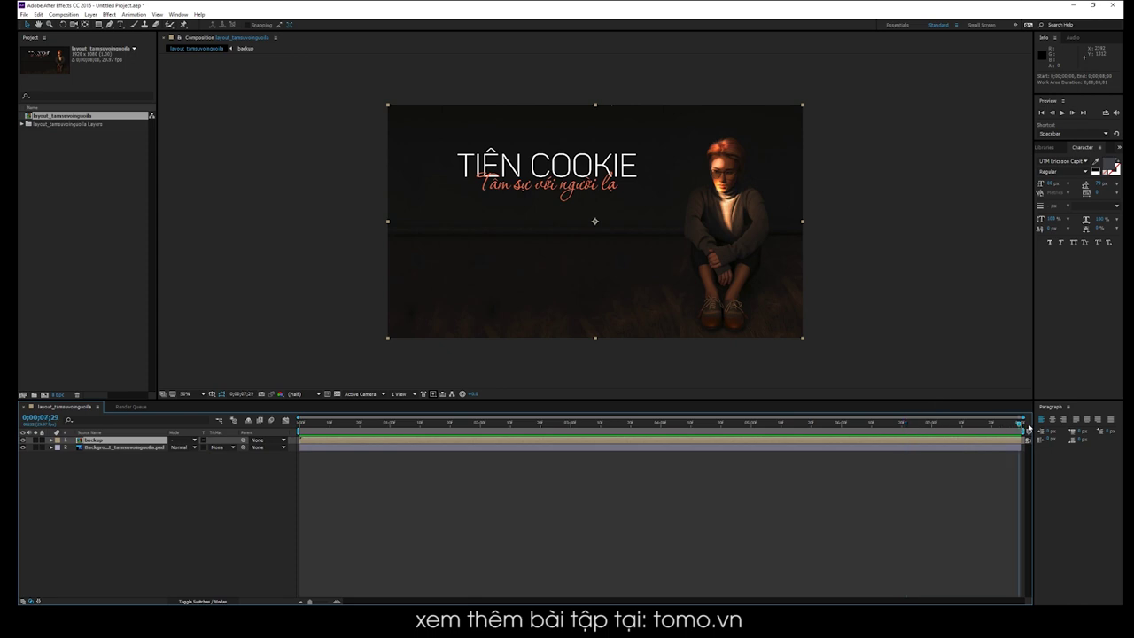
pyautogui.moveTo(1009, 426); pyautogui.dragTo(1018, 424)
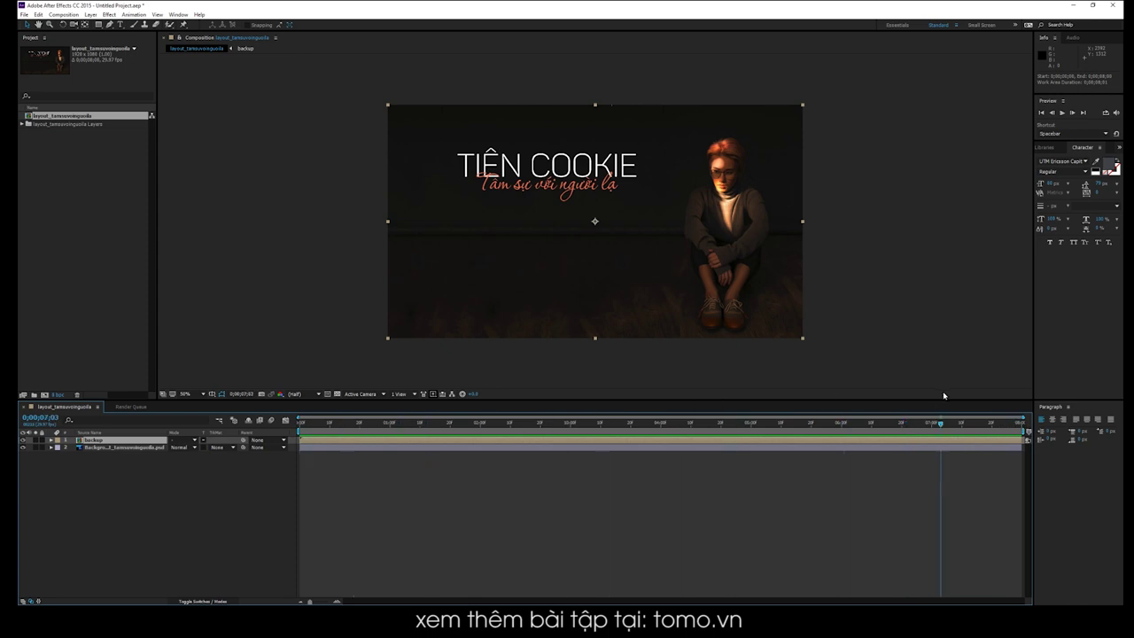
pyautogui.moveTo(390, 424); pyautogui.dragTo(299, 423)
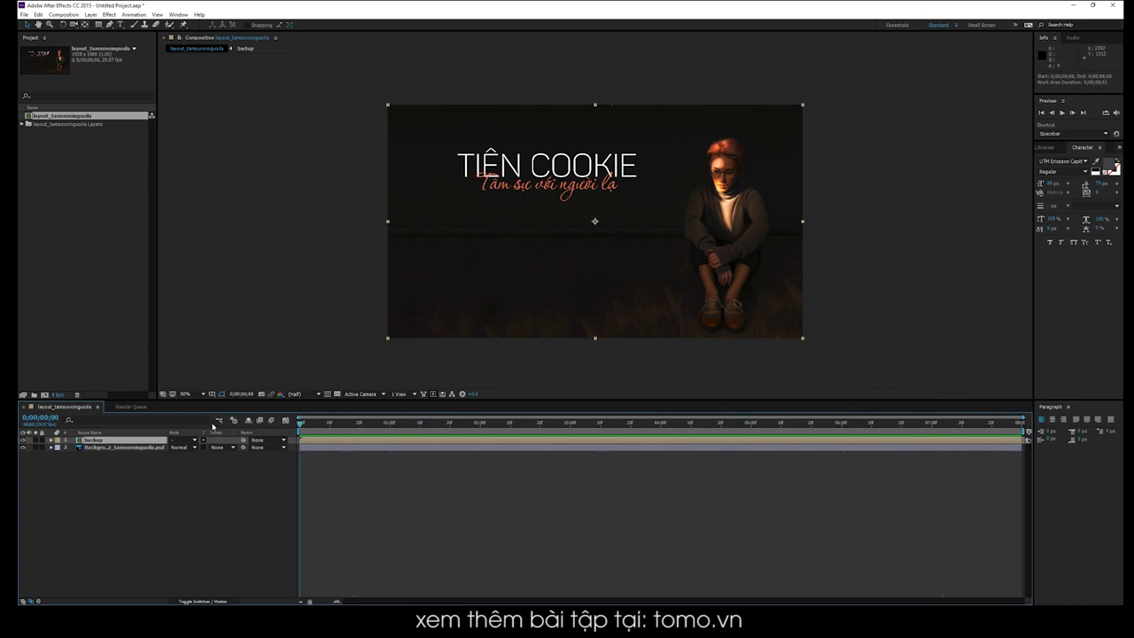
pyautogui.click(103, 447)
pyautogui.click(22, 448)
pyautogui.click(22, 448)
pyautogui.click(93, 441)
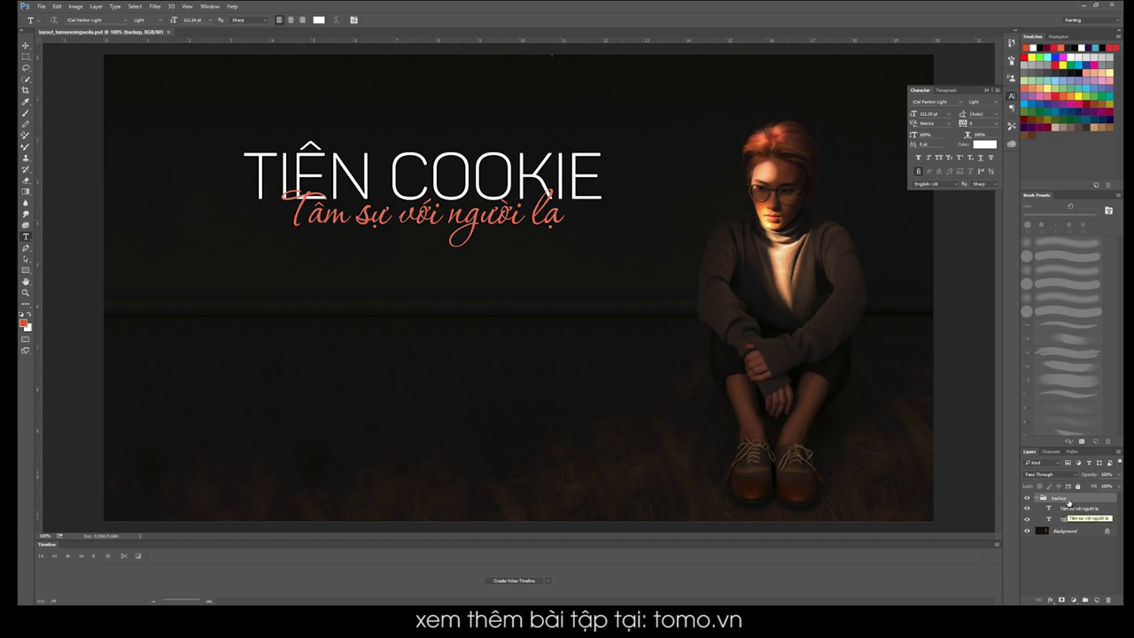
# Review the backup group's two text layers in Photoshop and open the backup precomp.
pyautogui.click(1075, 519)
pyautogui.click(1074, 509)
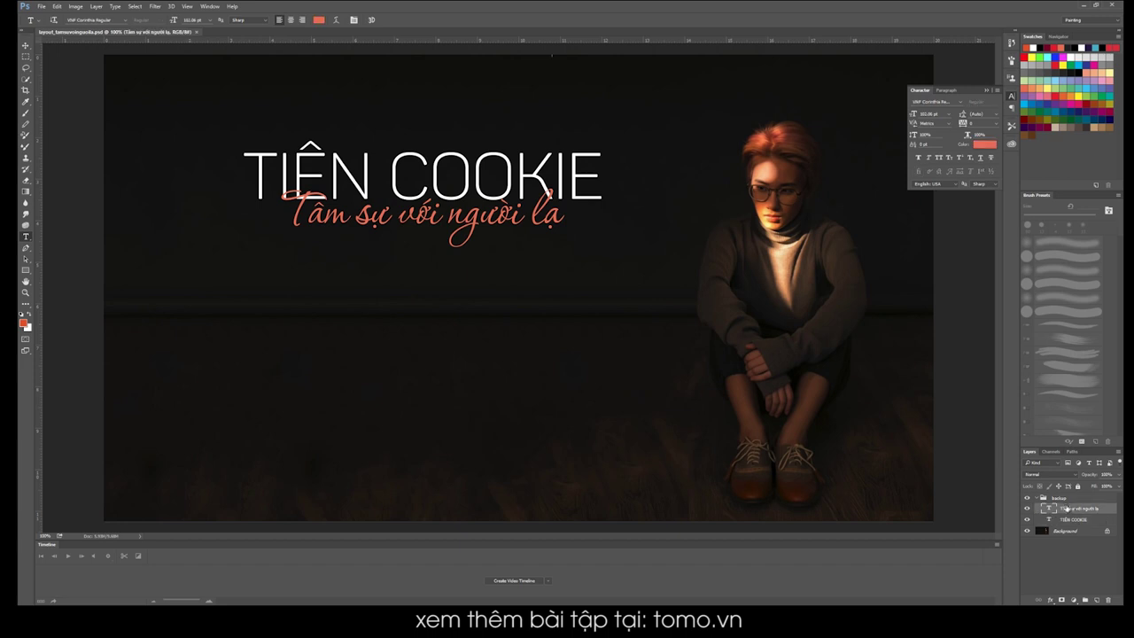
pyautogui.click(1060, 498)
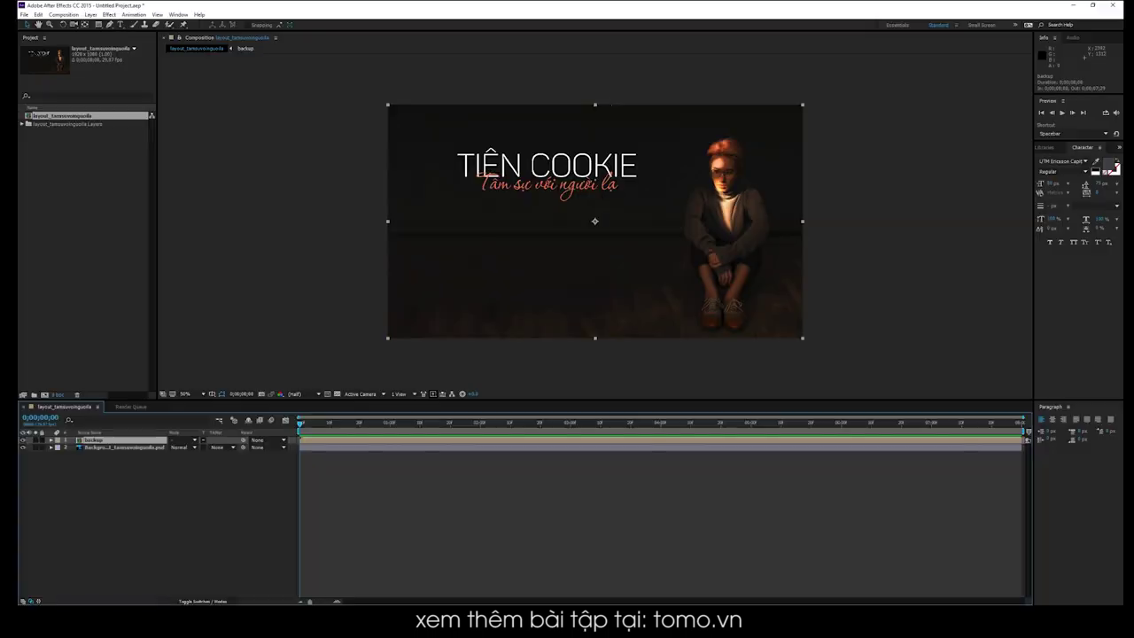
pyautogui.click(103, 448)
pyautogui.click(99, 441)
pyautogui.doubleClick(97, 441)
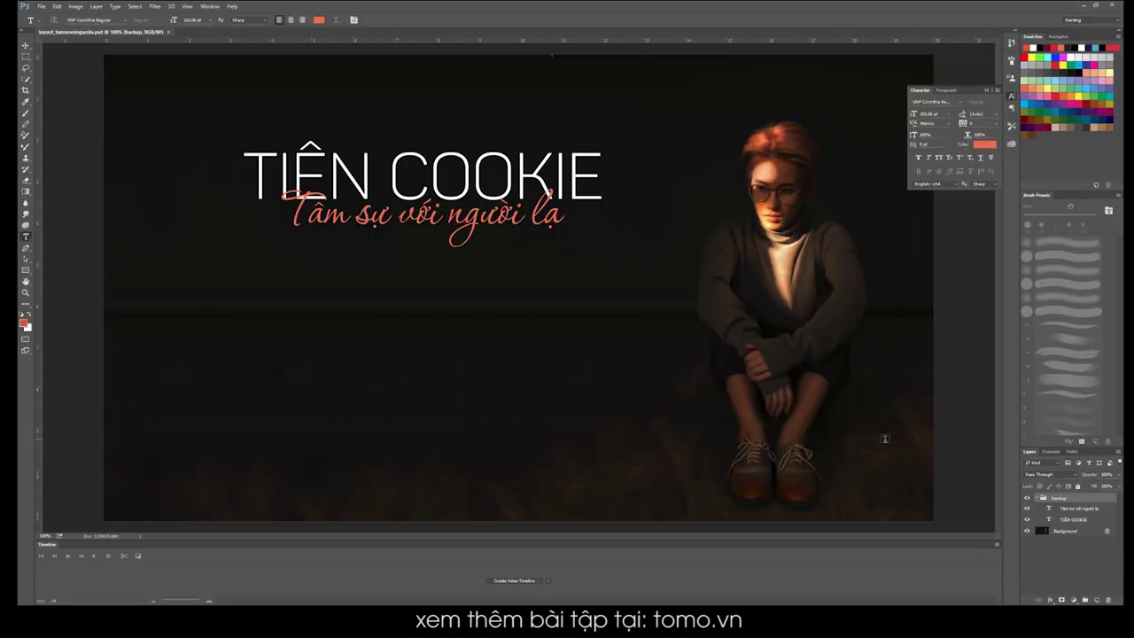
pyautogui.click(1073, 508)
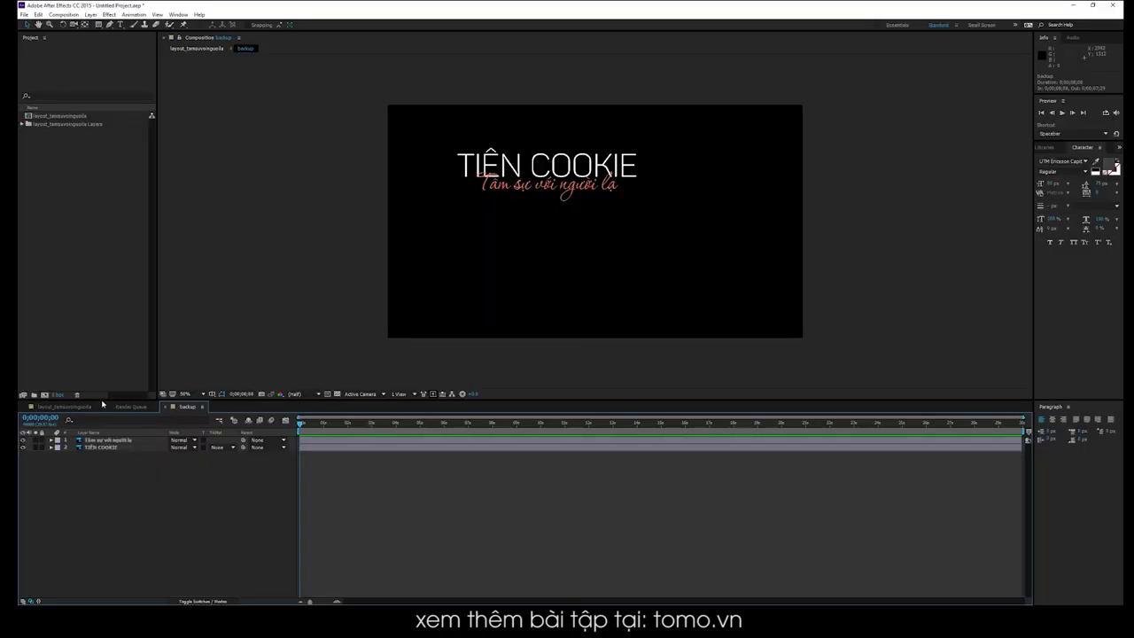
pyautogui.click(64, 407)
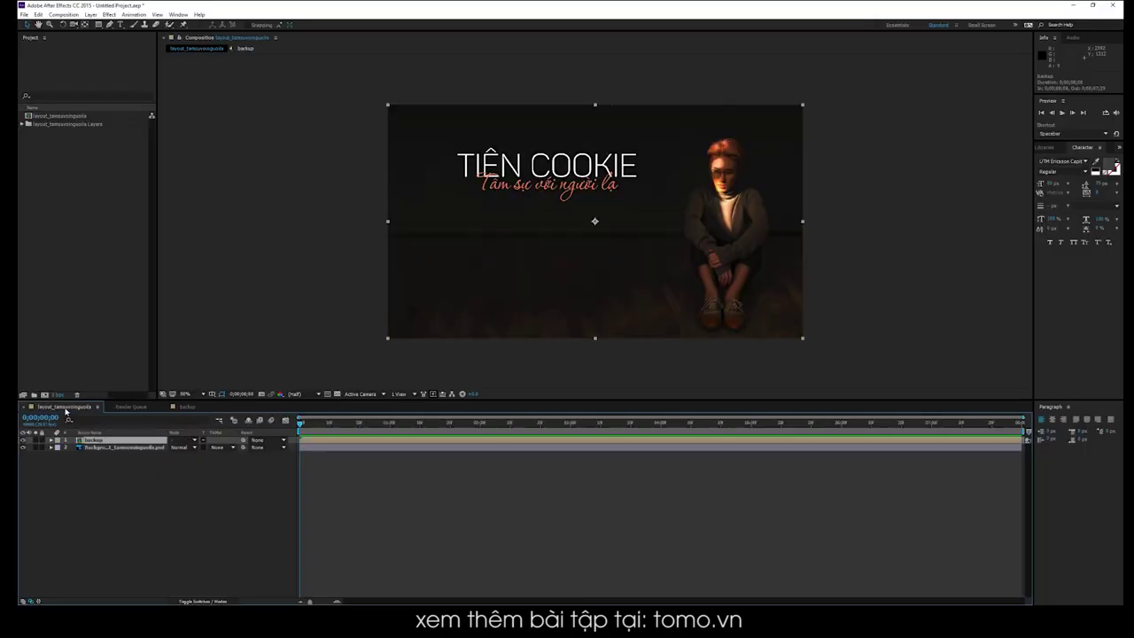
pyautogui.click(98, 447)
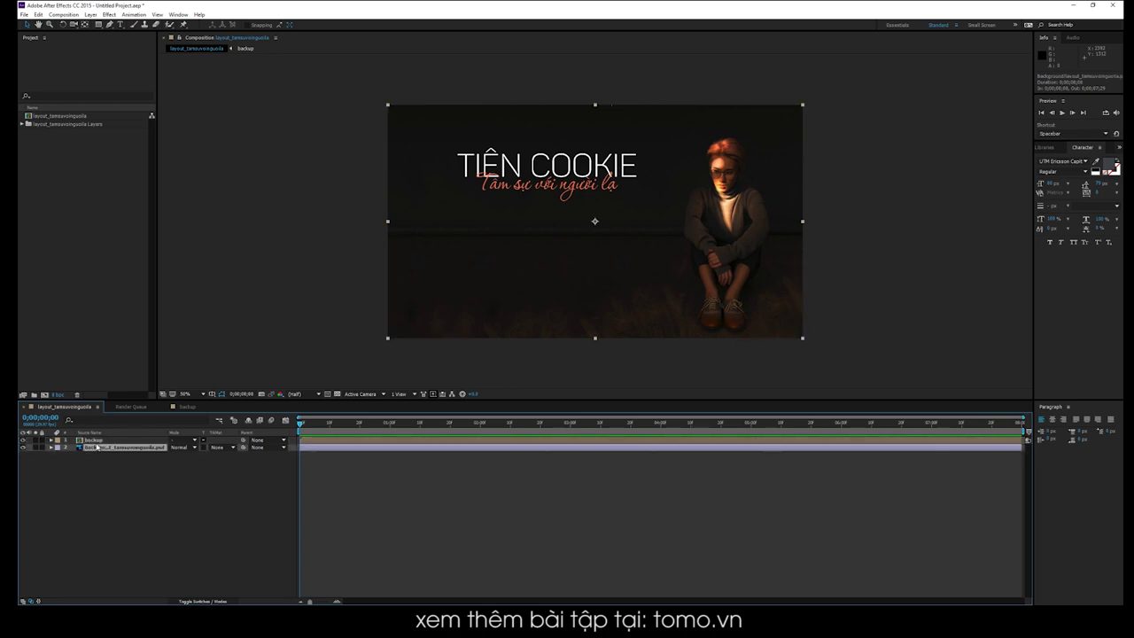
pyautogui.click(97, 440)
pyautogui.doubleClick(97, 441)
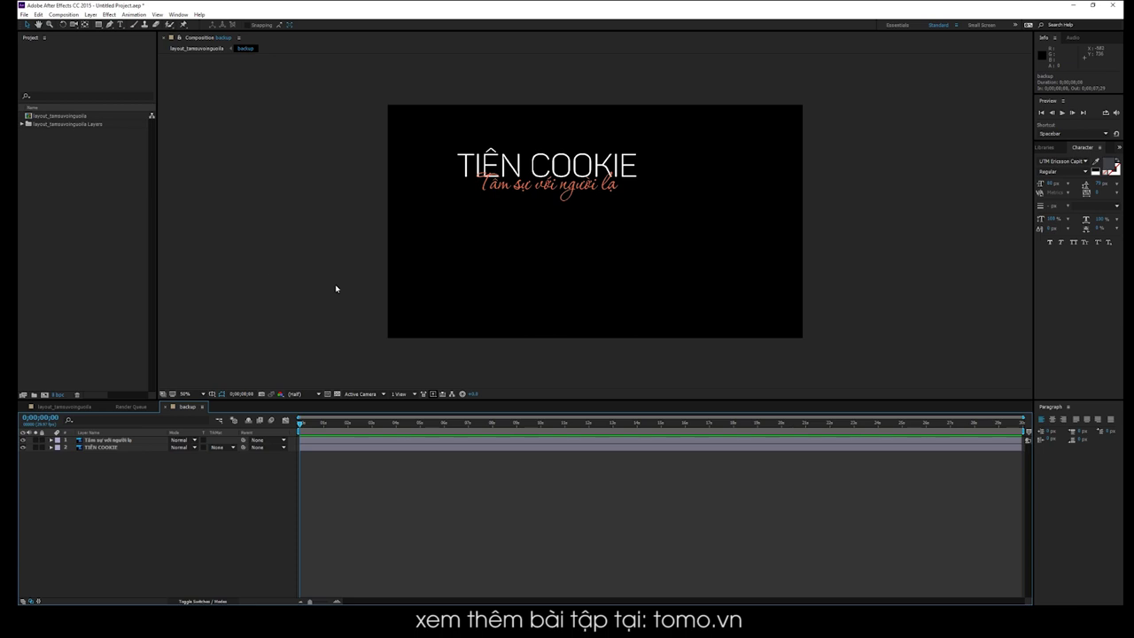
pyautogui.click(99, 448)
pyautogui.click(124, 440)
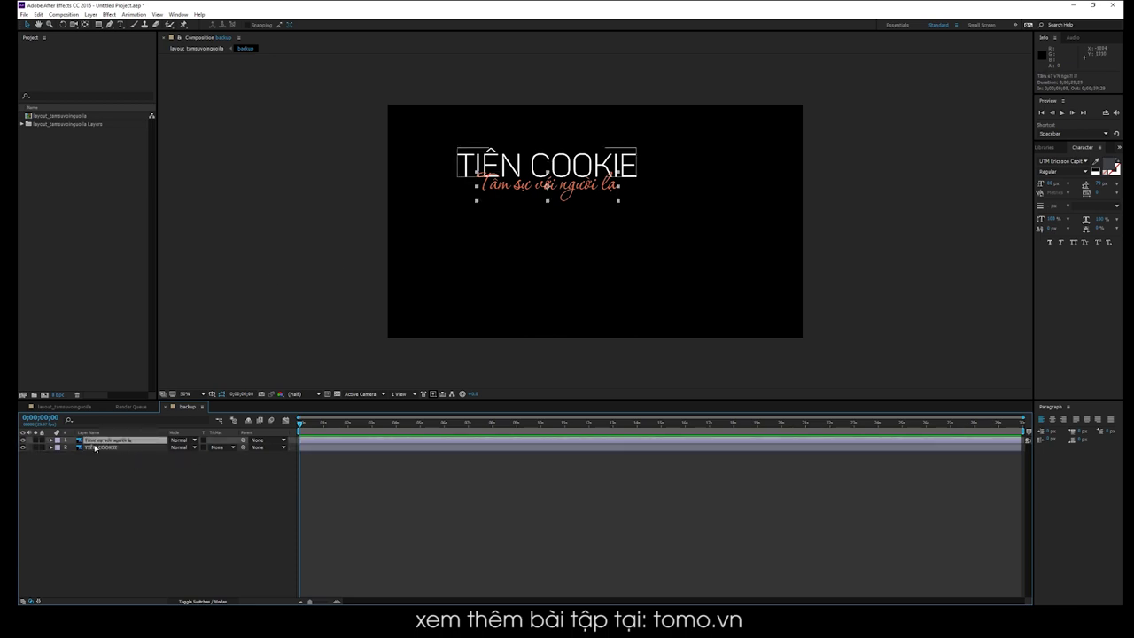
pyautogui.click(94, 448)
pyautogui.click(81, 441)
pyautogui.click(82, 447)
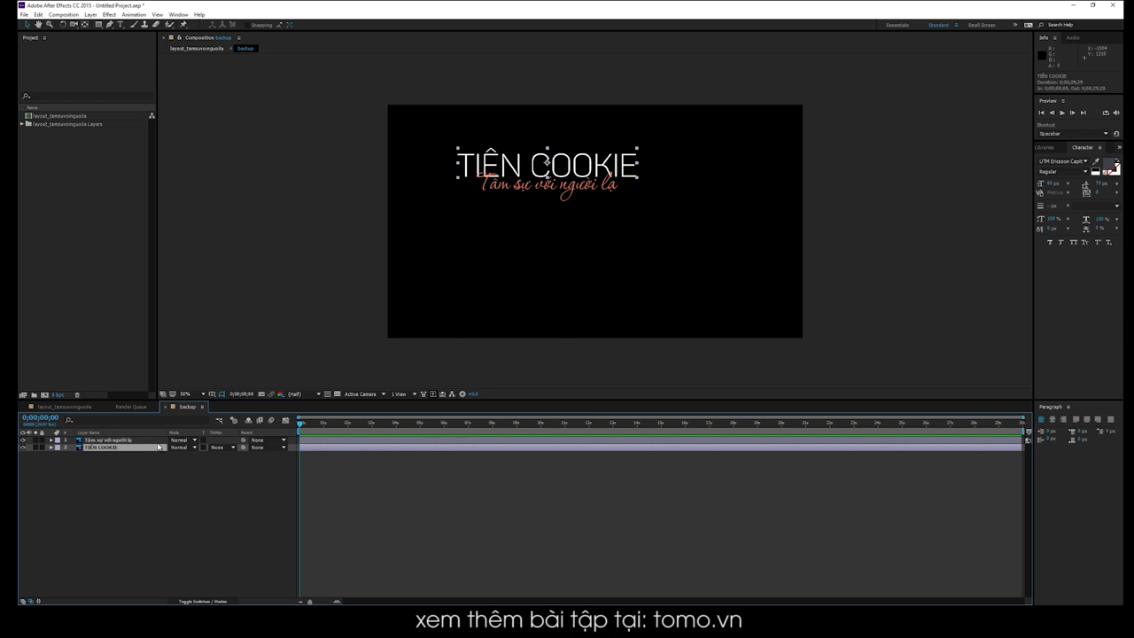
# Convert the TIÊN COOKIE and Tâm sự với người lạ layers to editable text.
pyautogui.click(99, 459)
pyautogui.click(90, 447)
pyautogui.rightClick(93, 449)
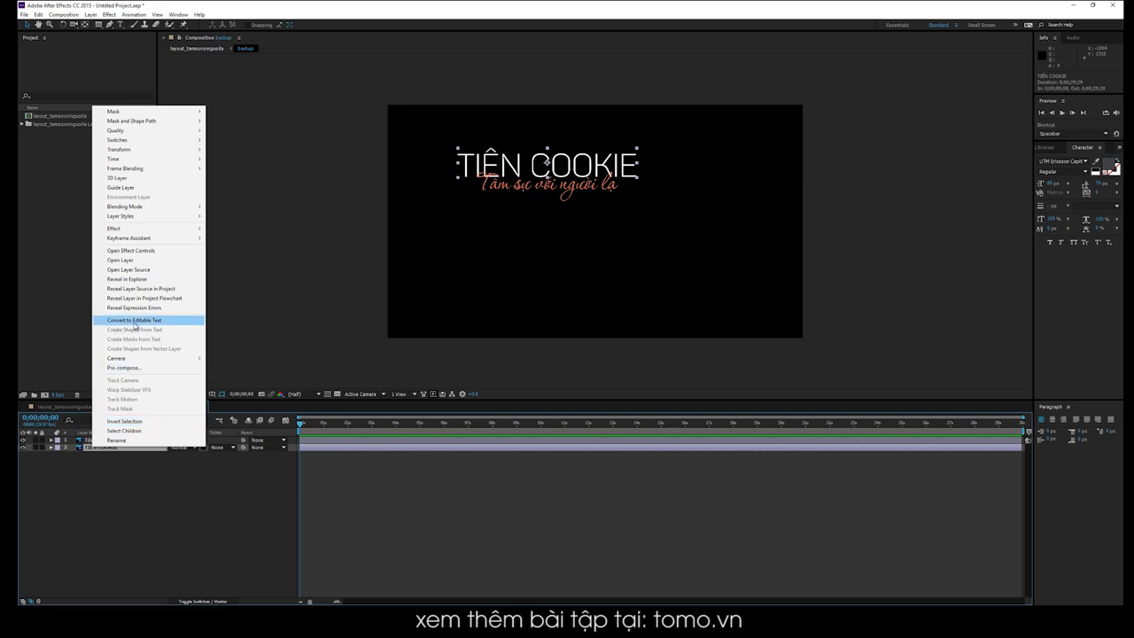
pyautogui.click(144, 324)
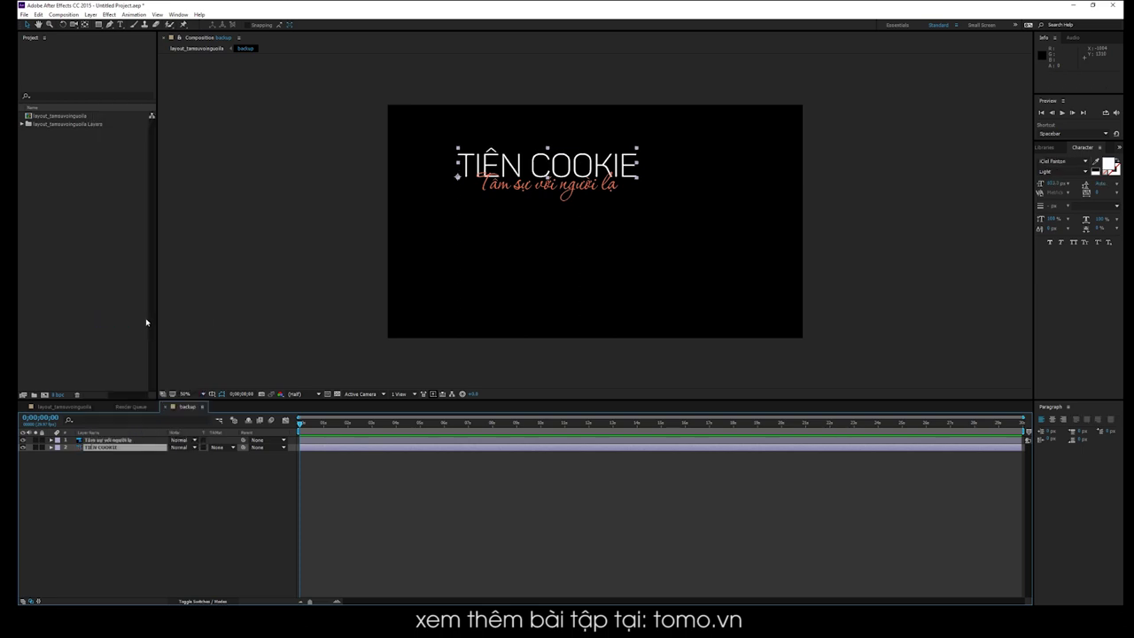
pyautogui.rightClick(118, 442)
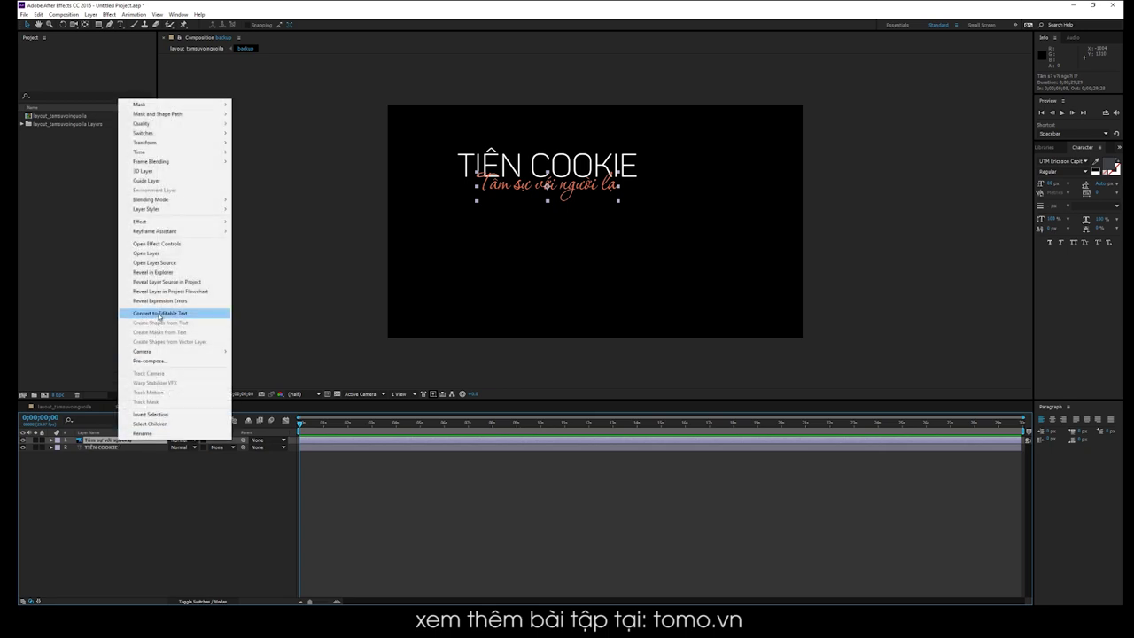
pyautogui.click(159, 314)
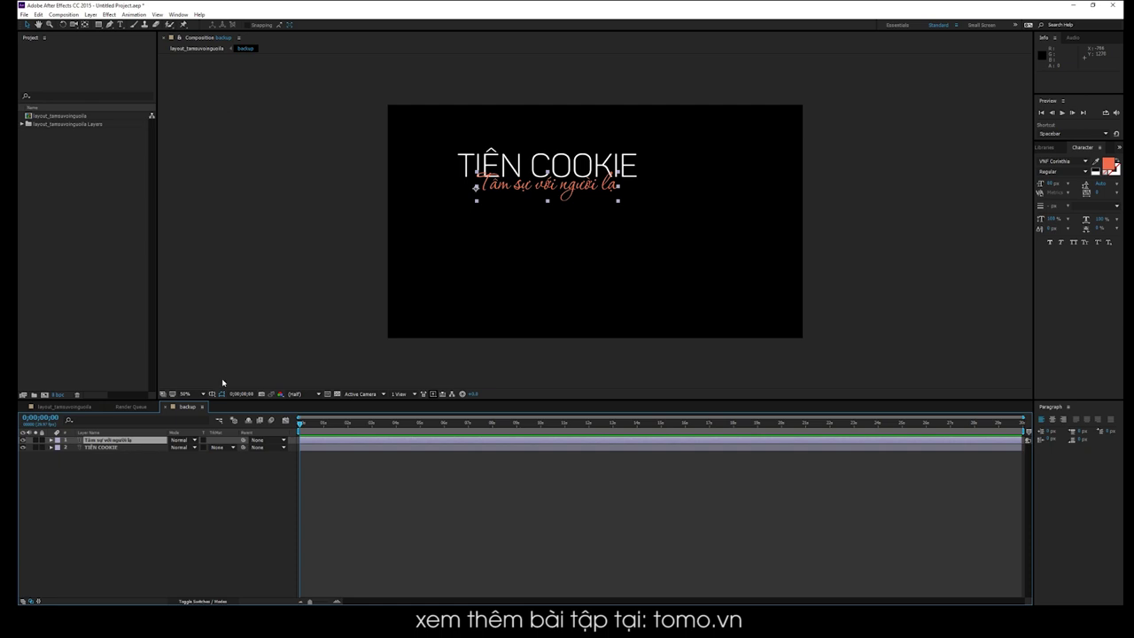
pyautogui.click(111, 445)
pyautogui.click(112, 440)
pyautogui.click(113, 446)
pyautogui.click(113, 439)
# In the backup comp, select TIÊN COOKIE and hide the Tâm sự với người lạ layer.
pyautogui.click(199, 49)
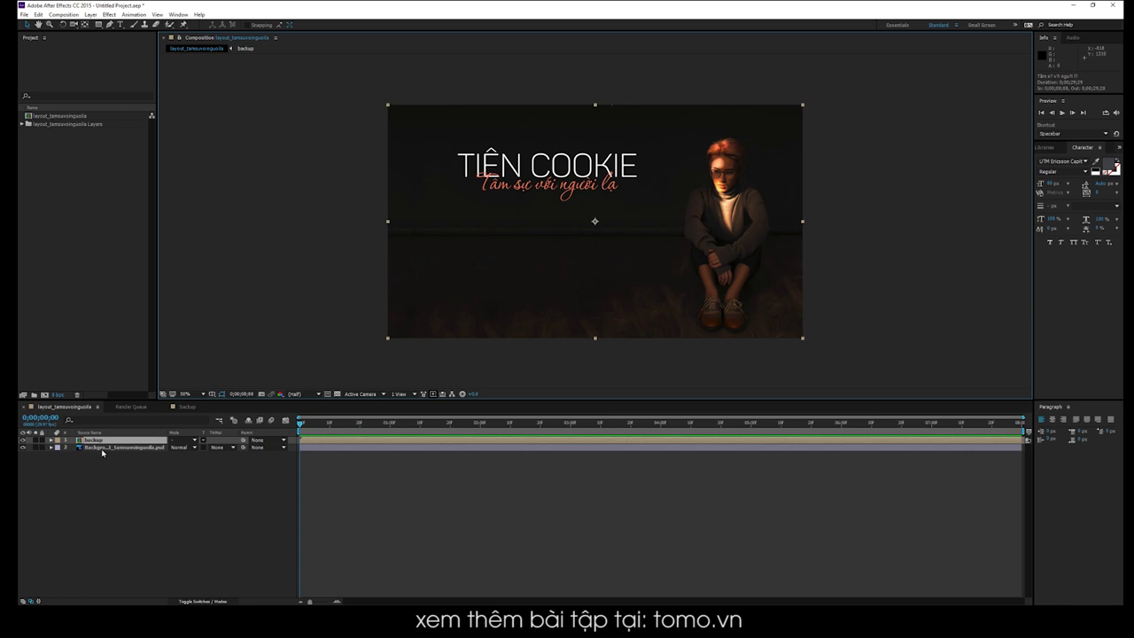
pyautogui.click(243, 48)
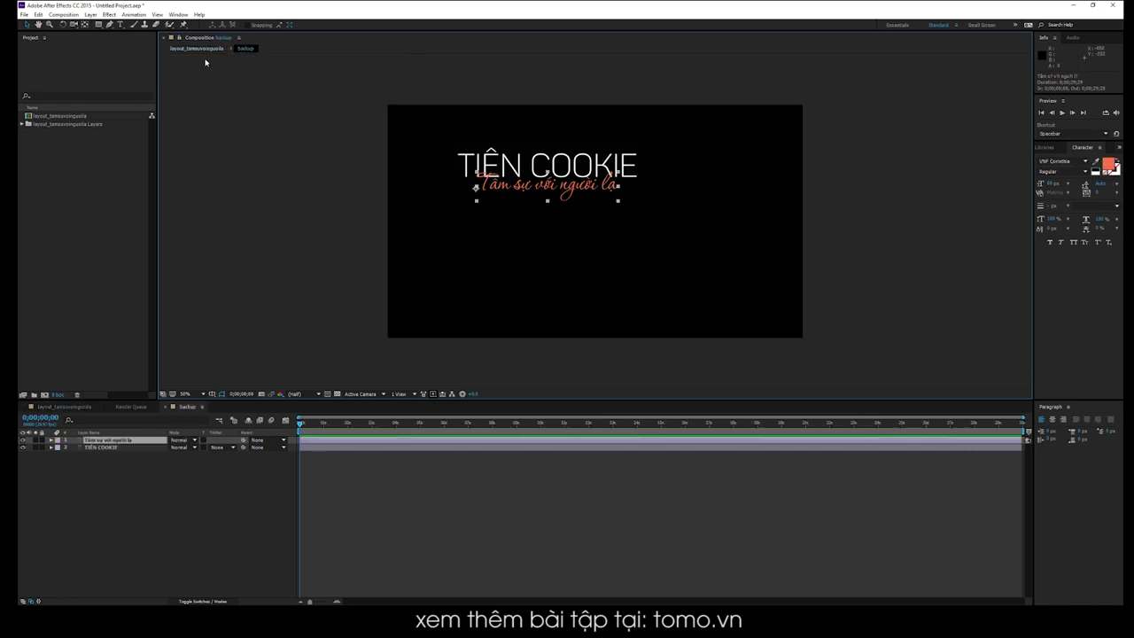
pyautogui.click(100, 448)
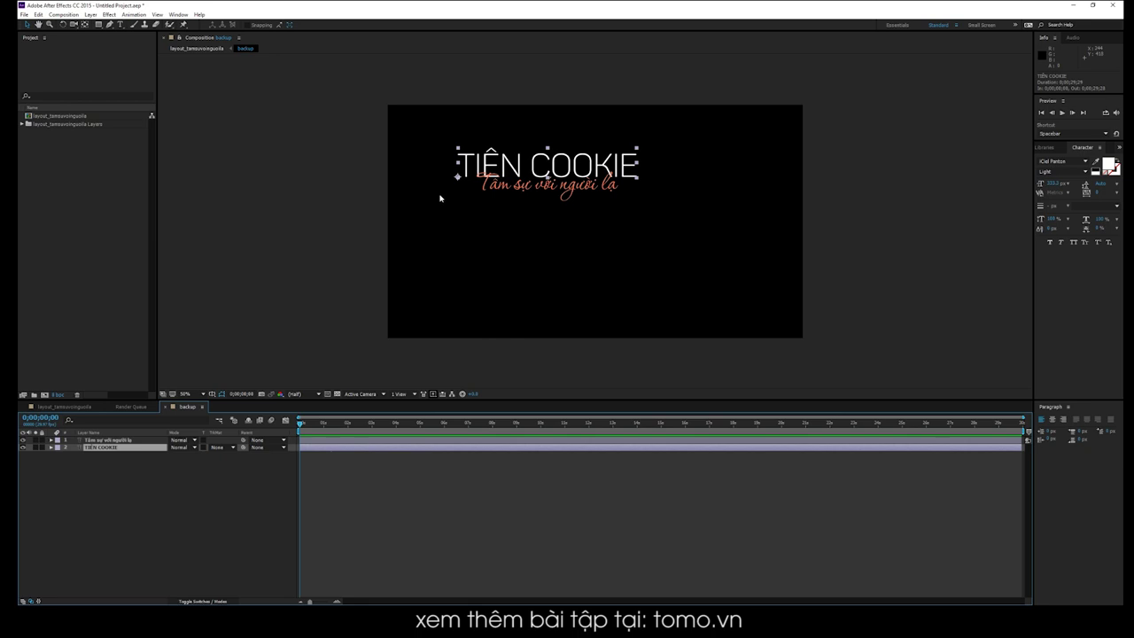
pyautogui.click(23, 439)
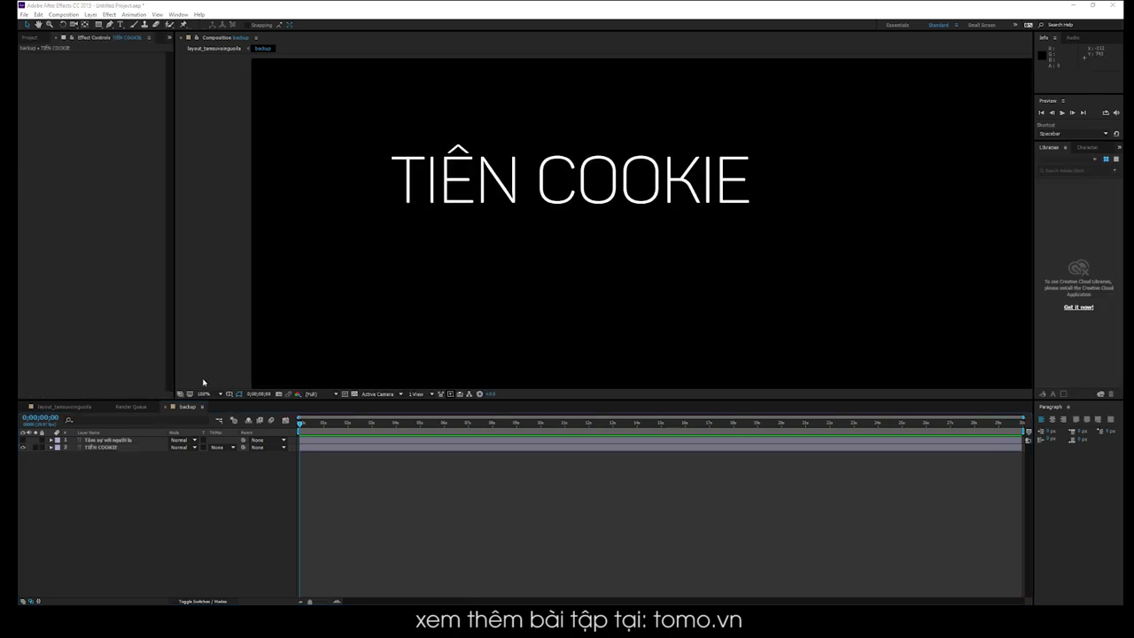
# Run Create Masks from Text on the TIÊN COOKIE layer.
pyautogui.click(120, 447)
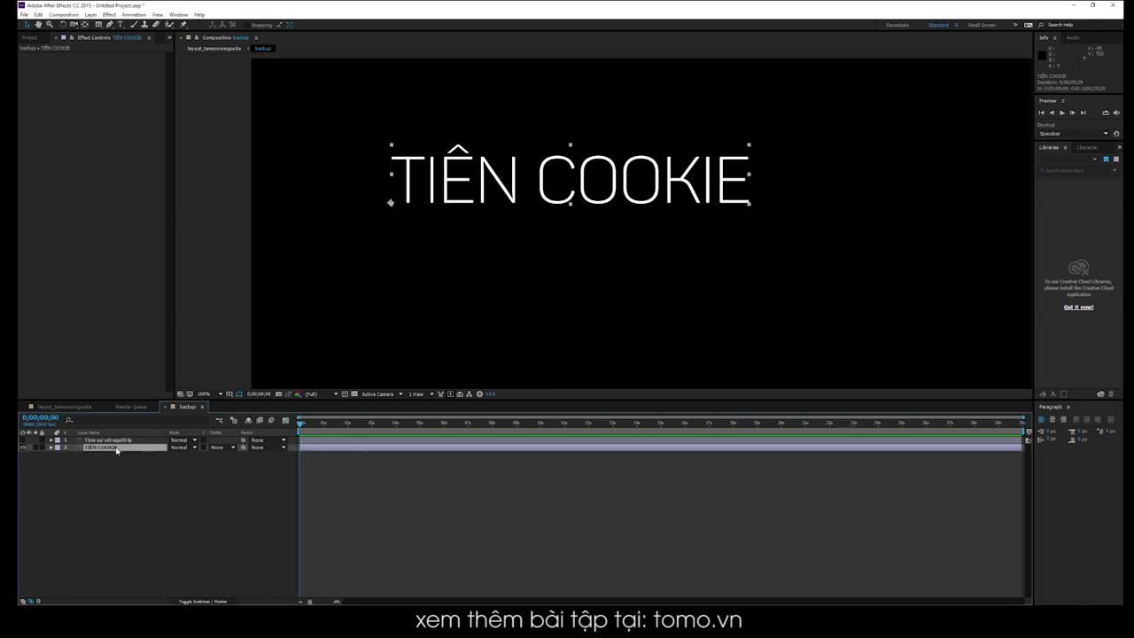
pyautogui.rightClick(116, 450)
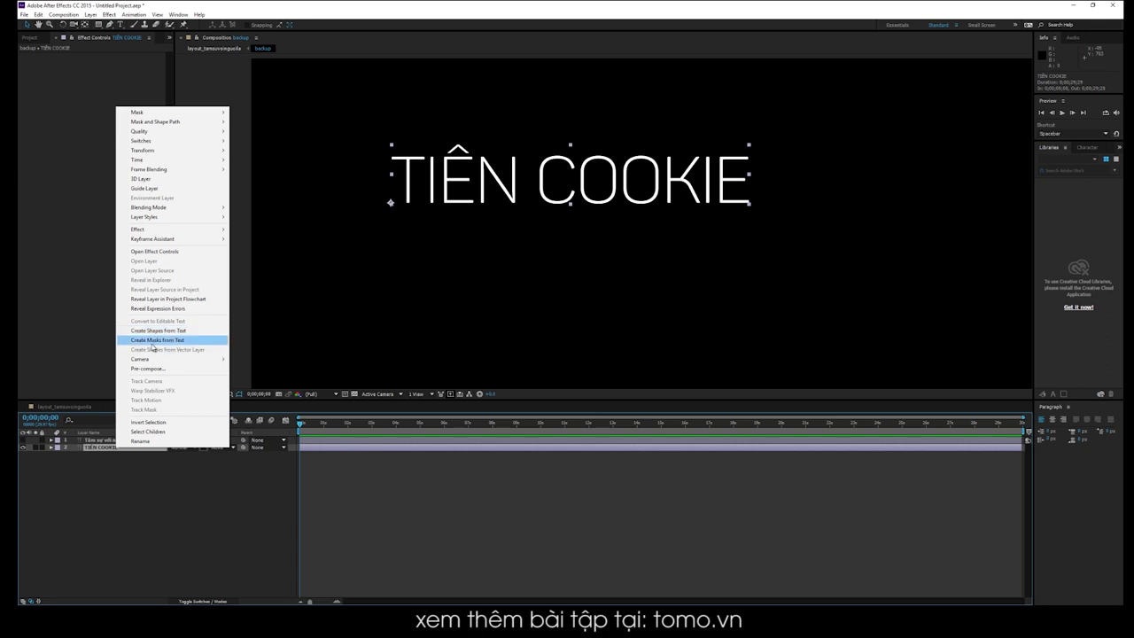
pyautogui.click(152, 340)
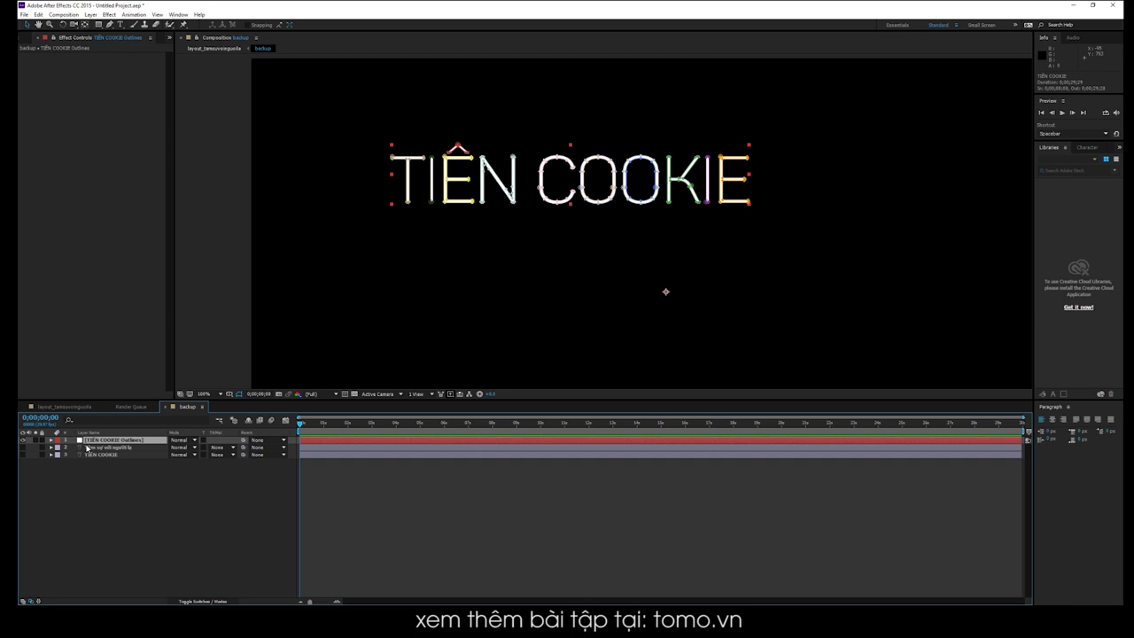
# Recolour the TIÊN COOKIE Outlines solid yellow-green and reselect the layer.
pyautogui.click(90, 14)
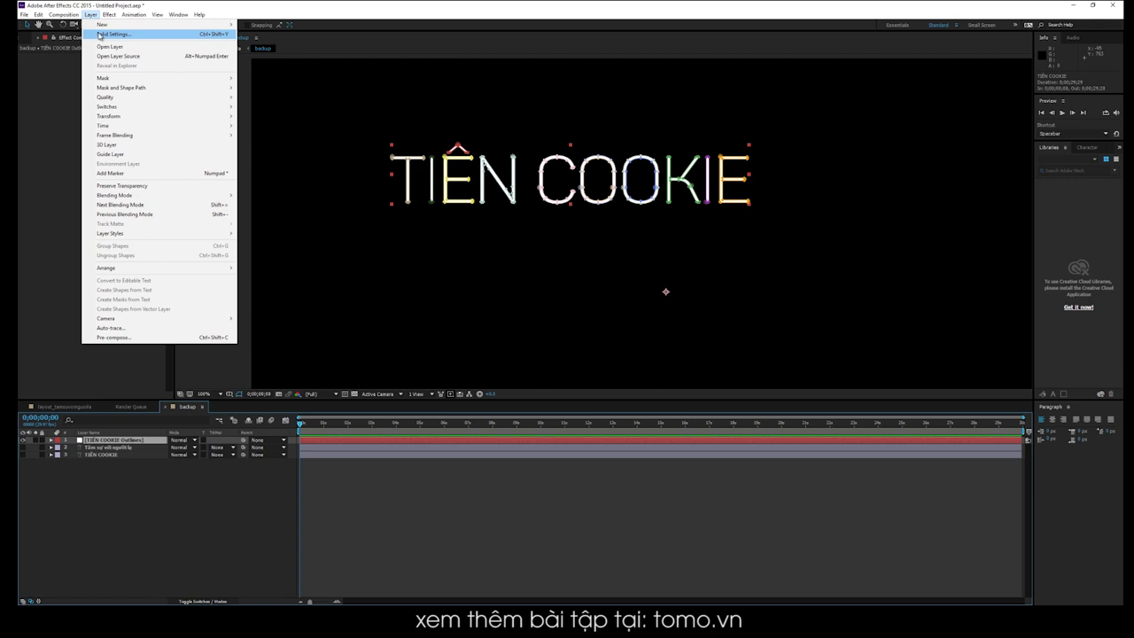
pyautogui.click(99, 35)
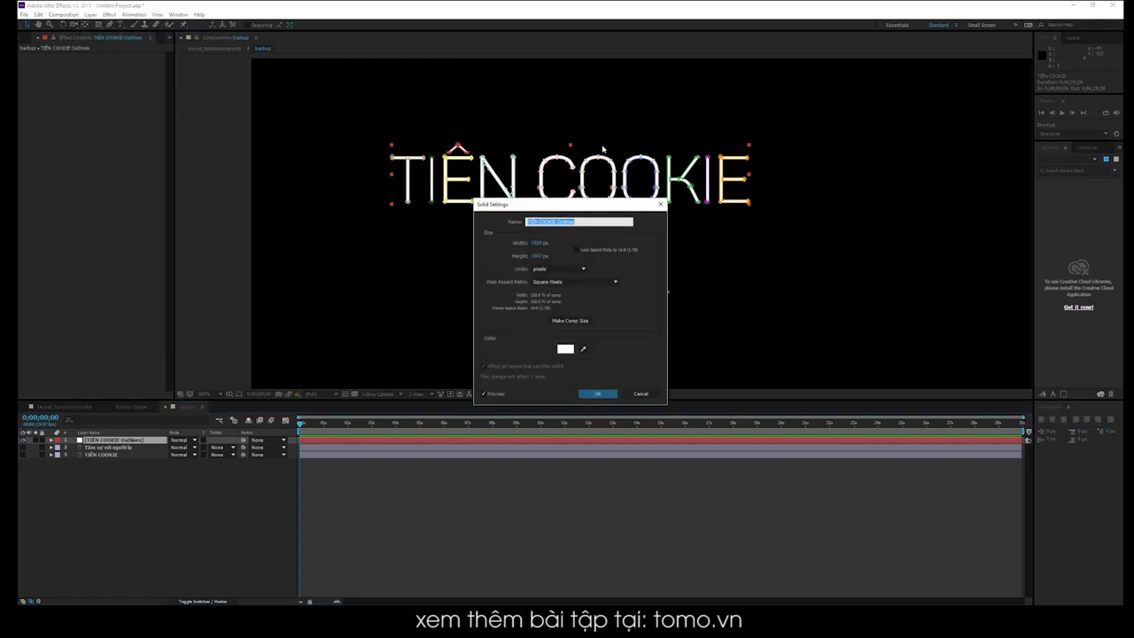
pyautogui.click(565, 348)
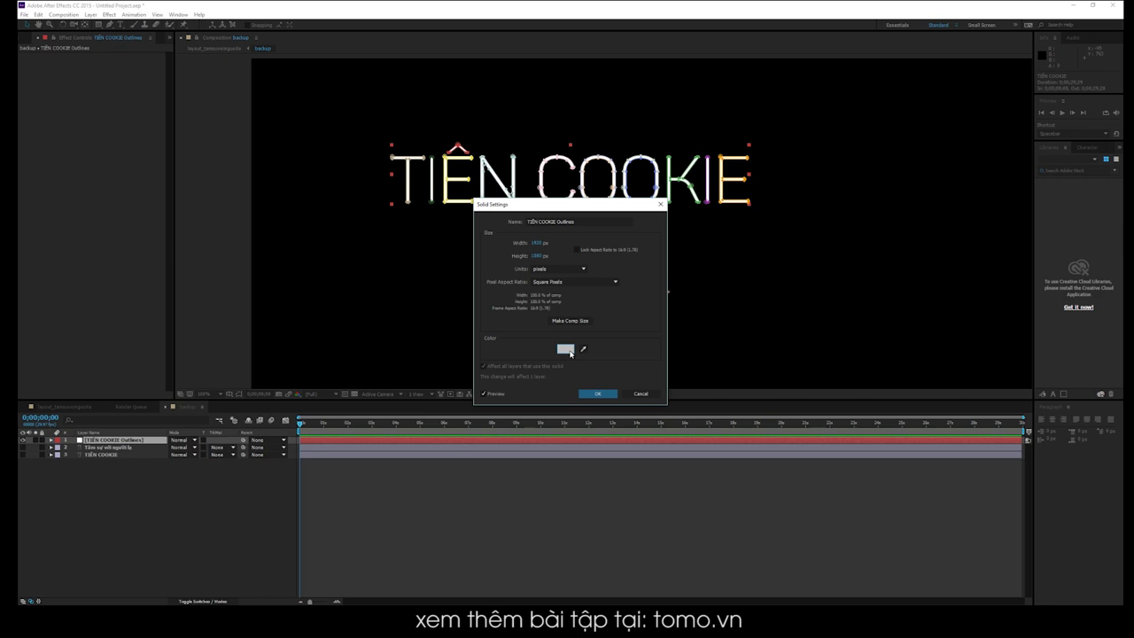
pyautogui.click(577, 254)
pyautogui.click(655, 254)
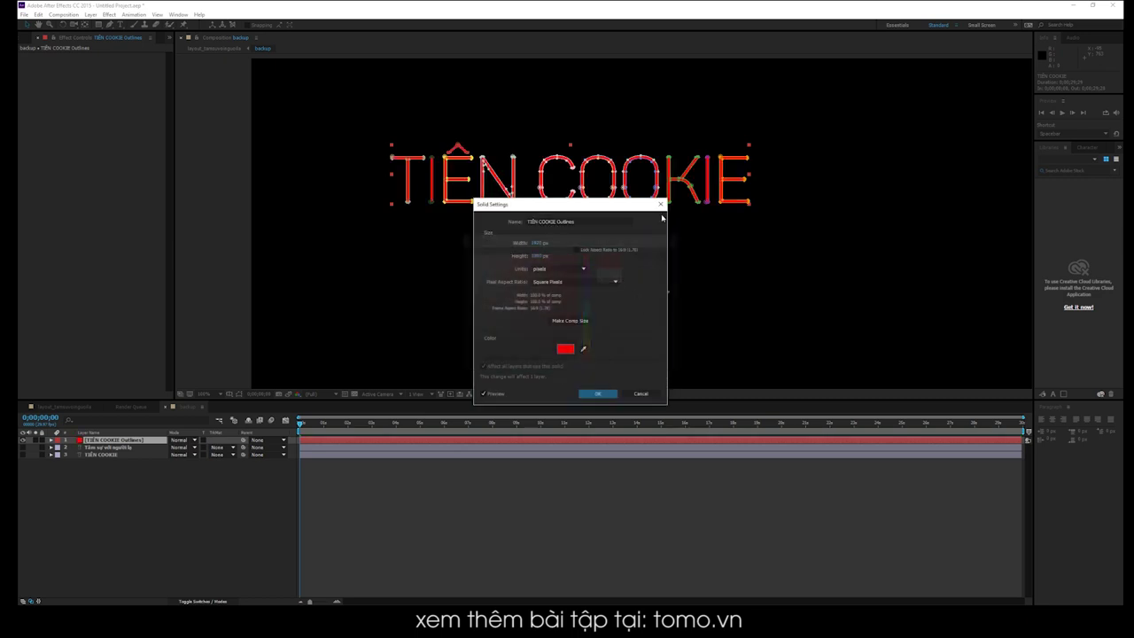
pyautogui.click(565, 348)
pyautogui.click(511, 255)
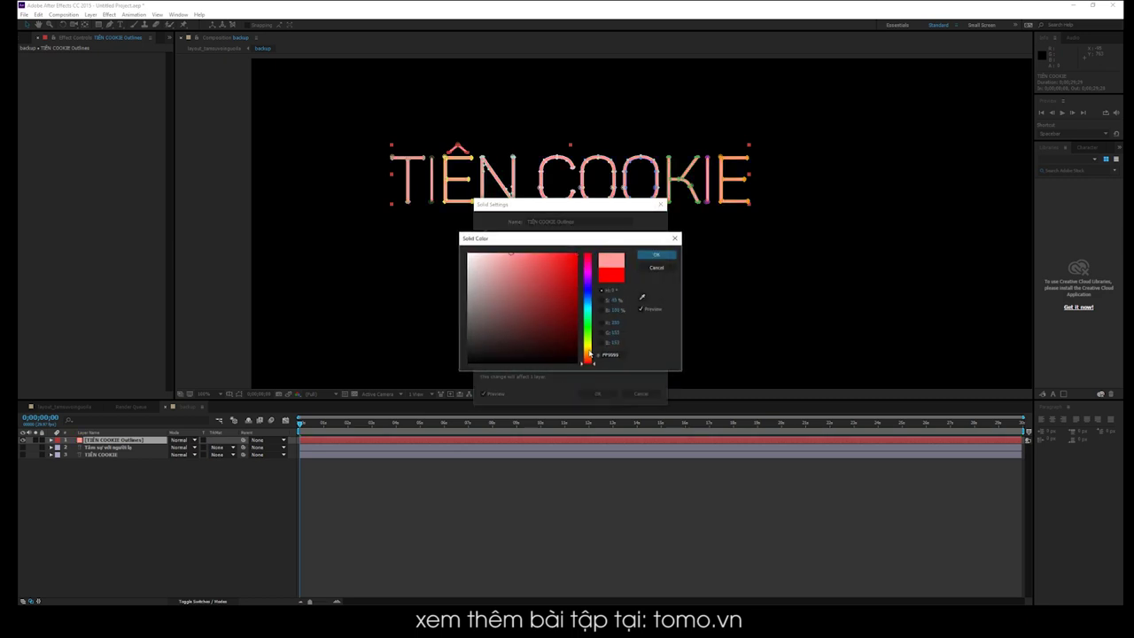
pyautogui.moveTo(586, 358); pyautogui.dragTo(582, 343)
pyautogui.click(655, 254)
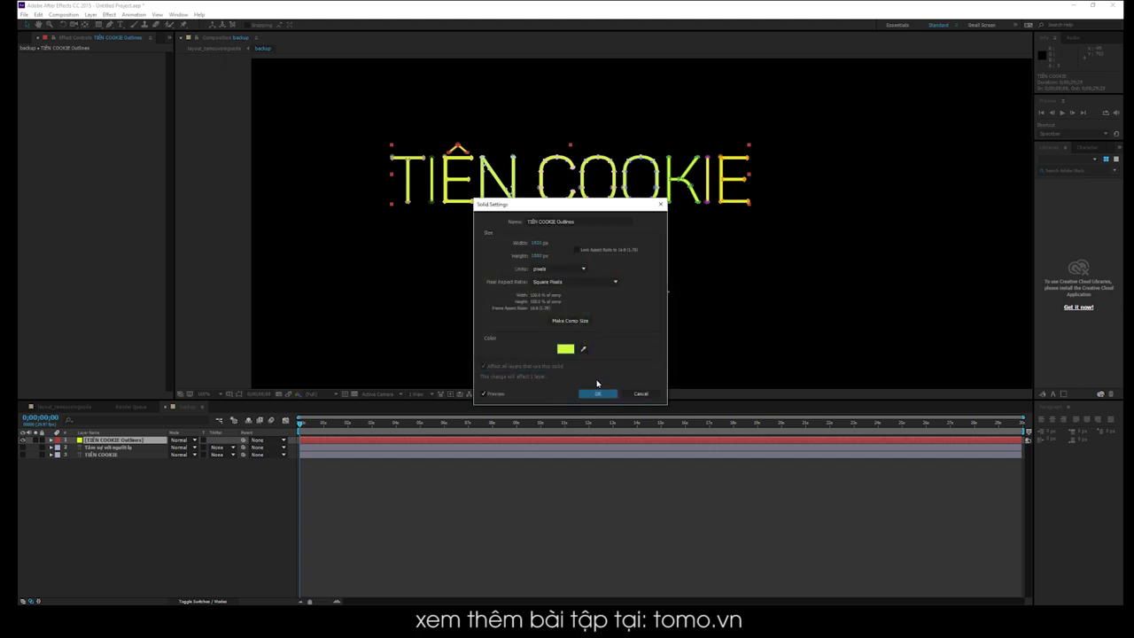
pyautogui.click(597, 393)
pyautogui.click(461, 509)
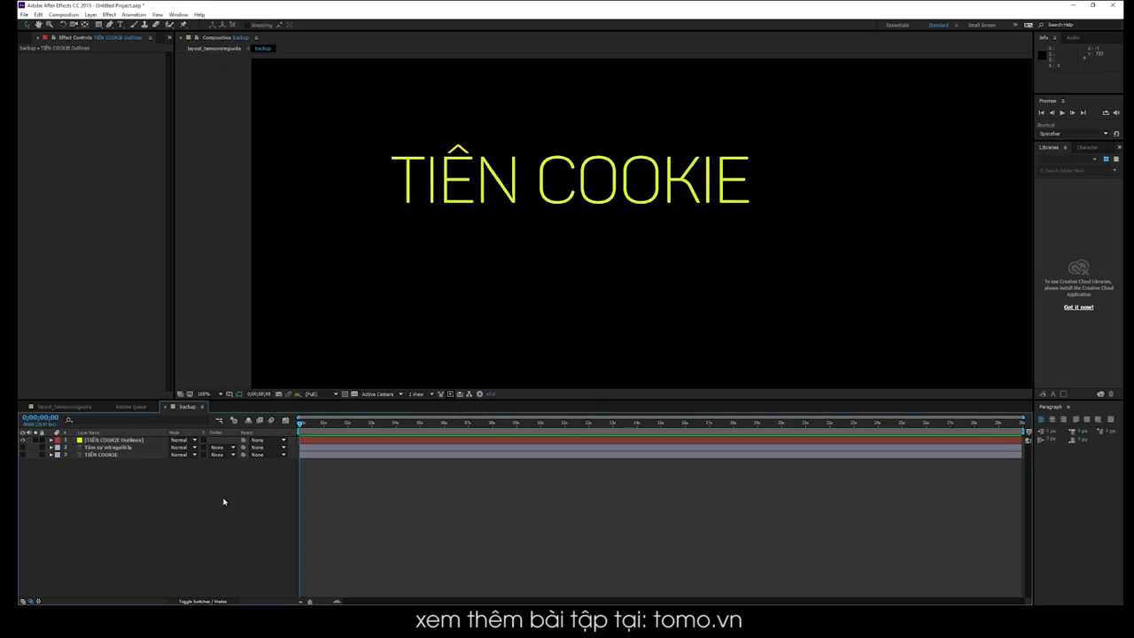
pyautogui.click(108, 441)
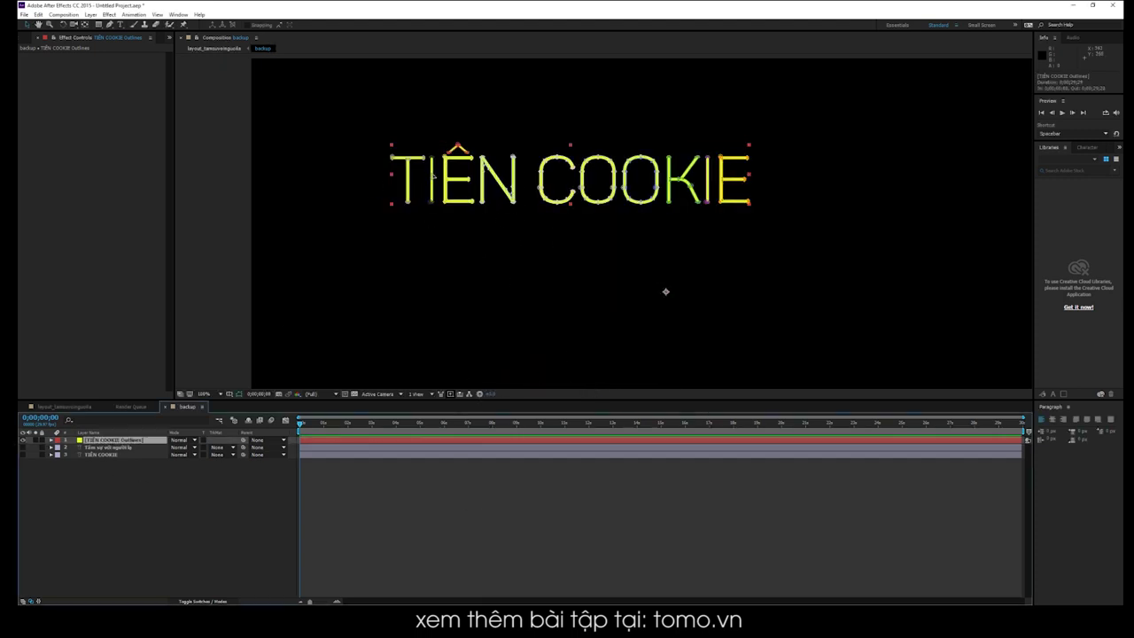
# Show the Effects & Presets panel and search it for 'stroke'.
pyautogui.press('.')
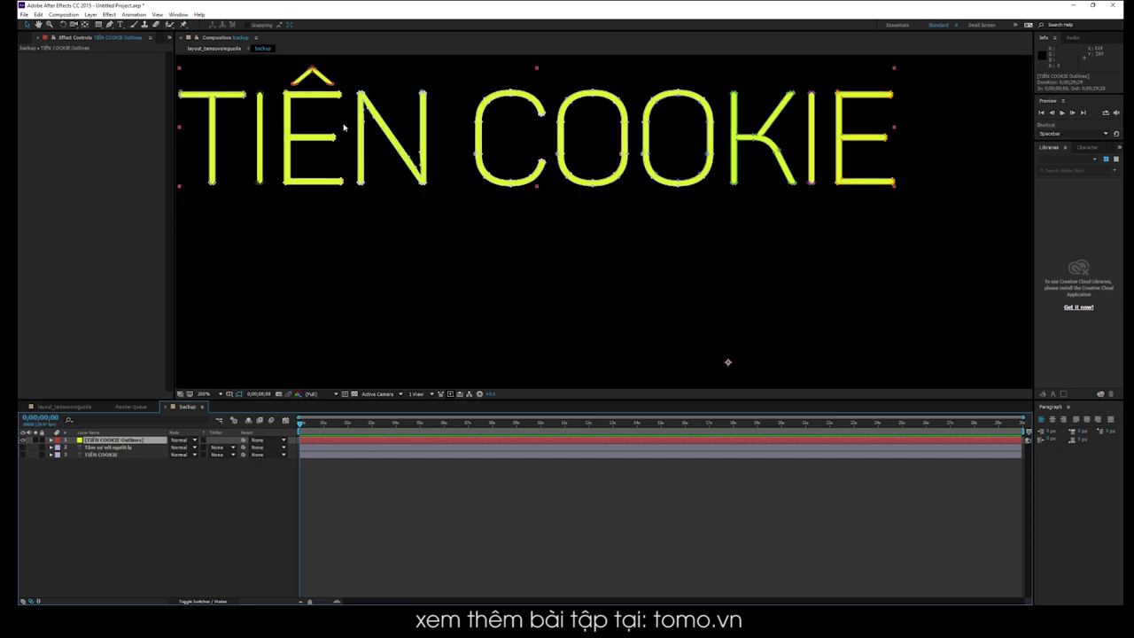
pyautogui.moveTo(347, 131); pyautogui.dragTo(415, 127)
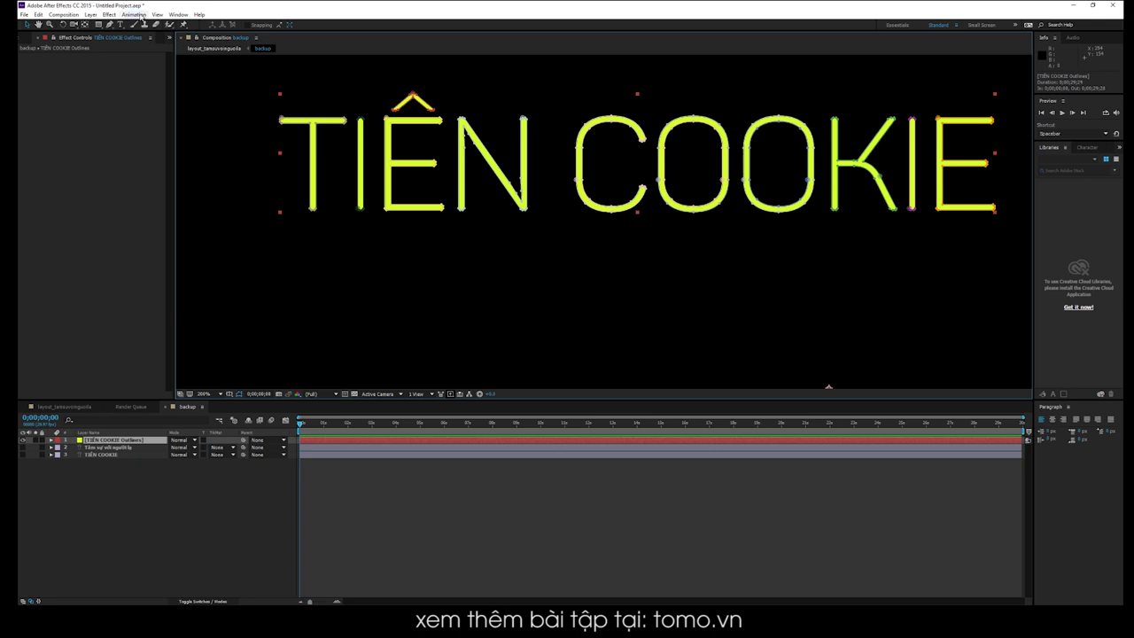
pyautogui.click(178, 15)
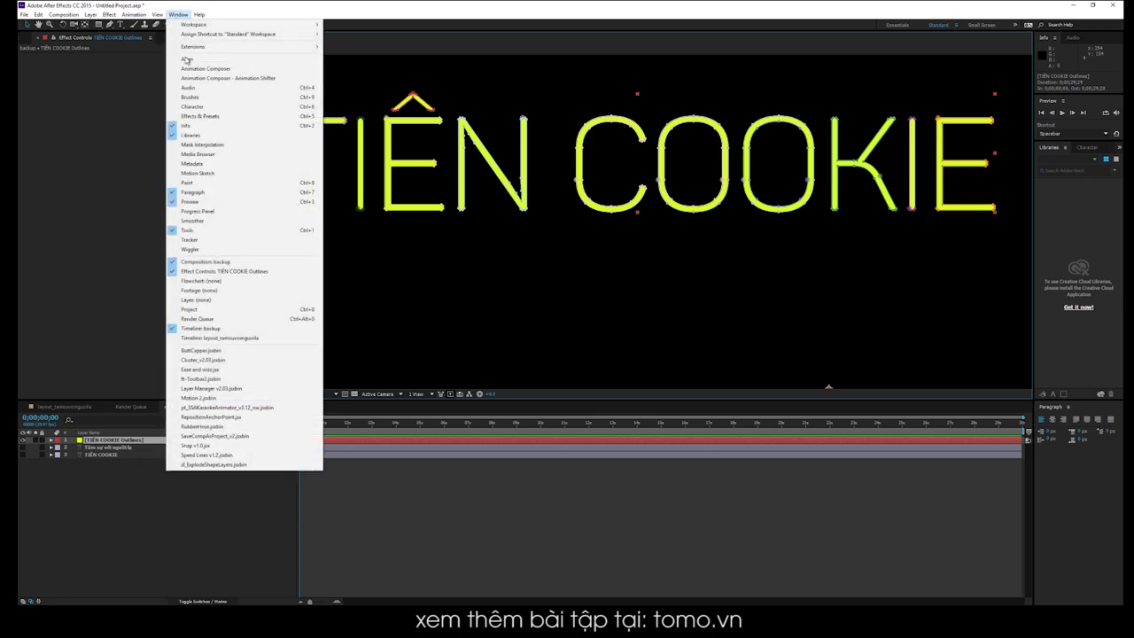
pyautogui.click(199, 116)
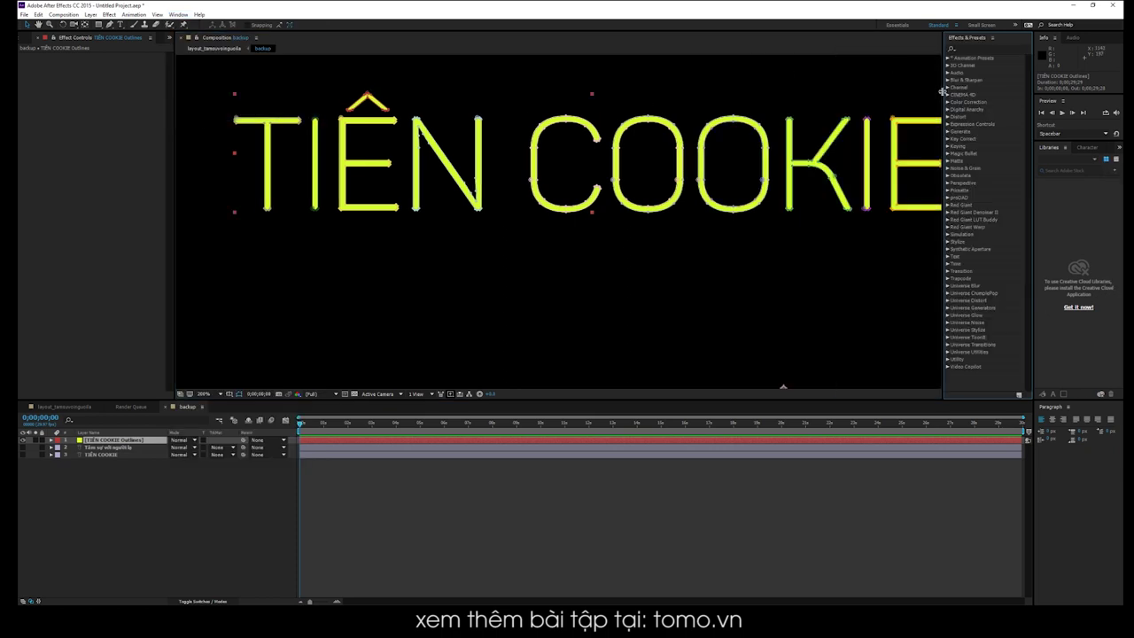
pyautogui.moveTo(942, 92); pyautogui.dragTo(799, 92)
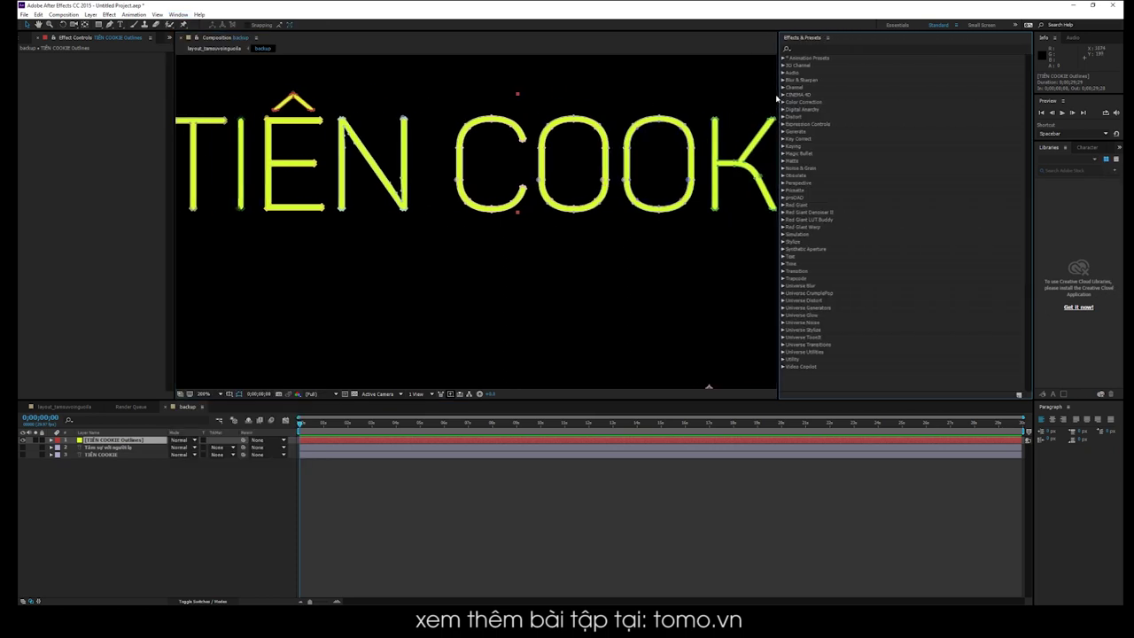
pyautogui.click(828, 49)
pyautogui.write('stroke')
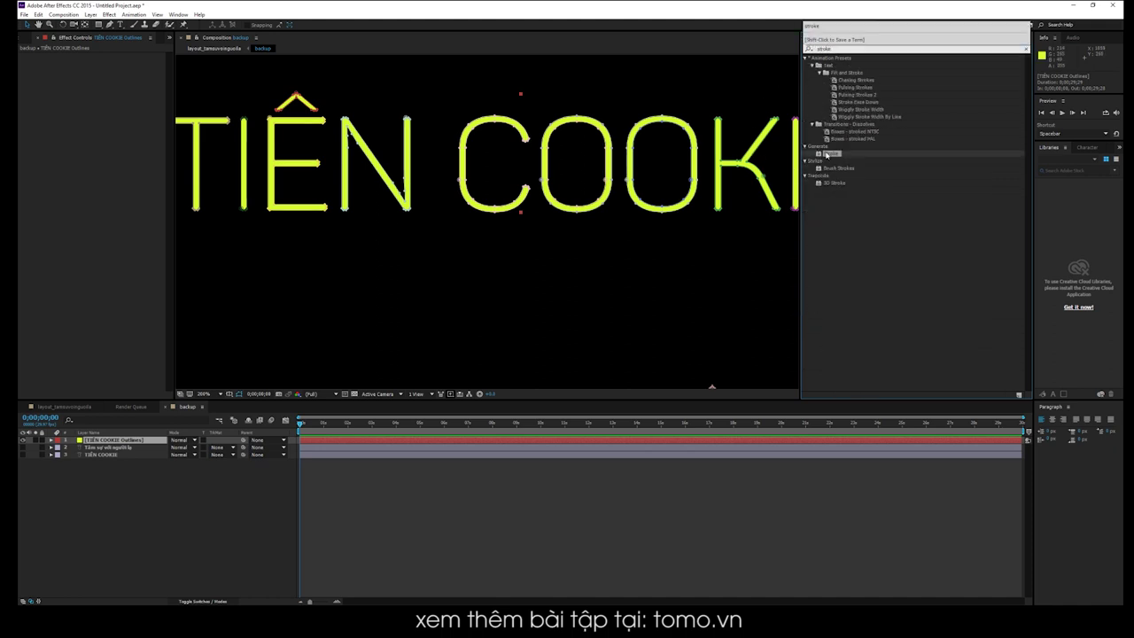
pyautogui.click(831, 153)
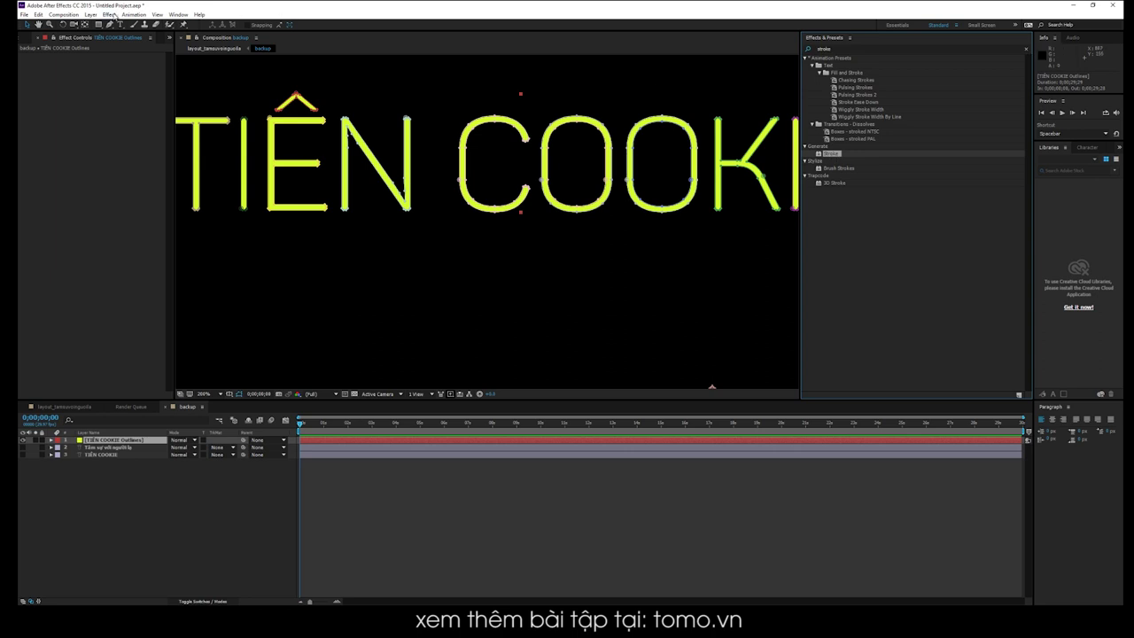
# Reselect the TIÊN COOKIE Outlines layer and bring up the Effect menu.
pyautogui.click(109, 15)
pyautogui.click(85, 492)
pyautogui.click(92, 455)
pyautogui.click(115, 440)
pyautogui.click(109, 14)
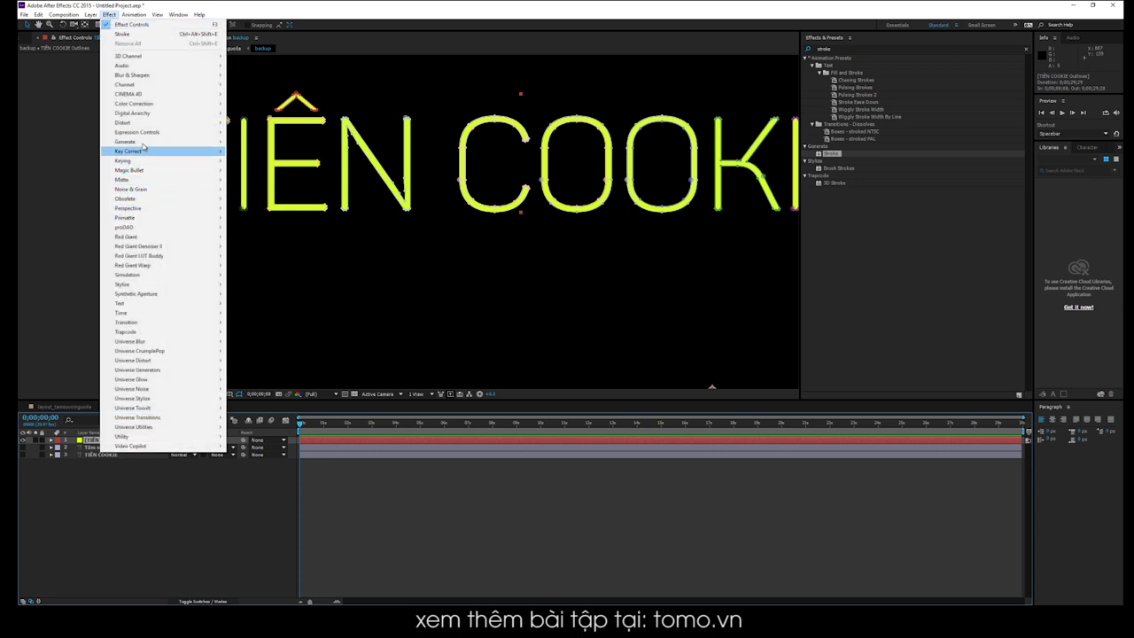
# Apply Effect > Generate > Stroke to the TIÊN COOKIE Outlines layer and close Effects & Presets.
pyautogui.moveTo(142, 142)
pyautogui.click(267, 361)
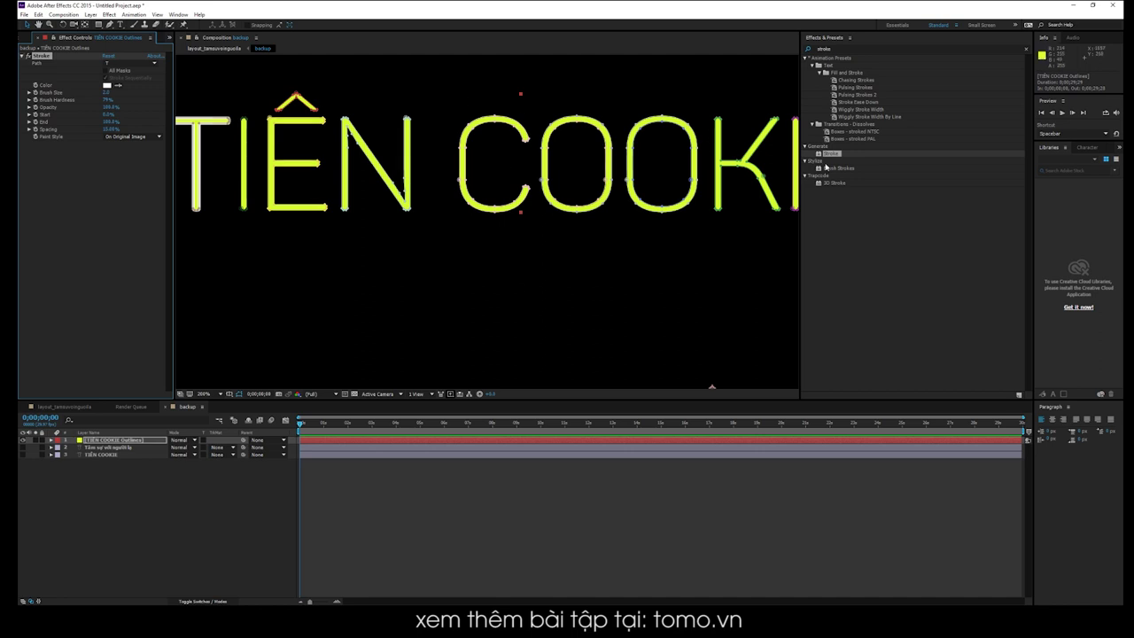
pyautogui.rightClick(815, 40)
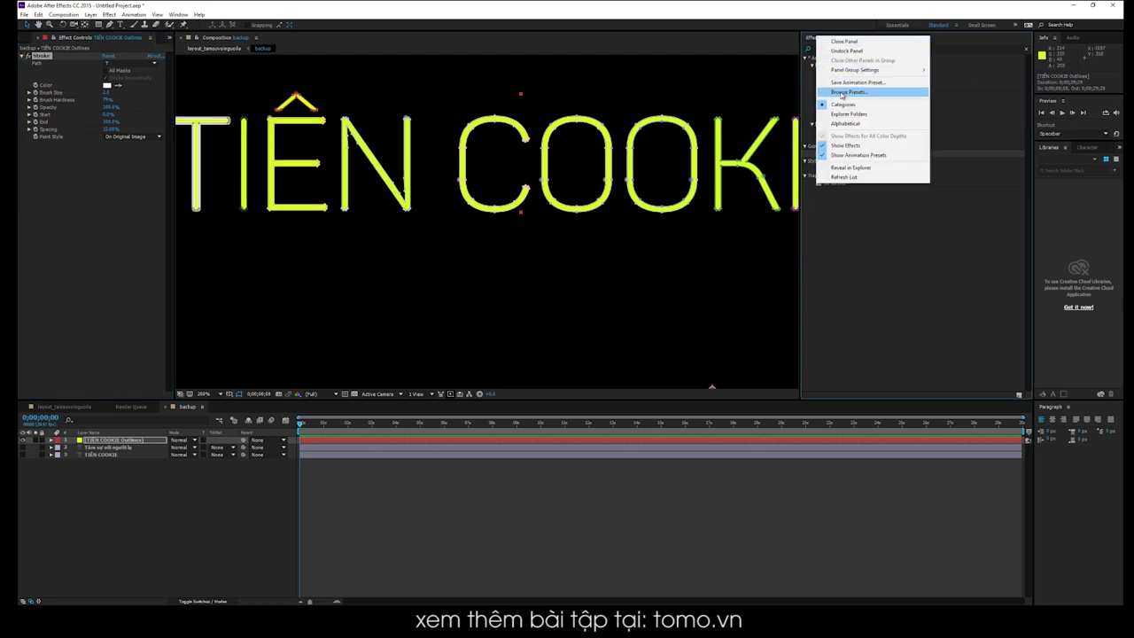
pyautogui.click(843, 42)
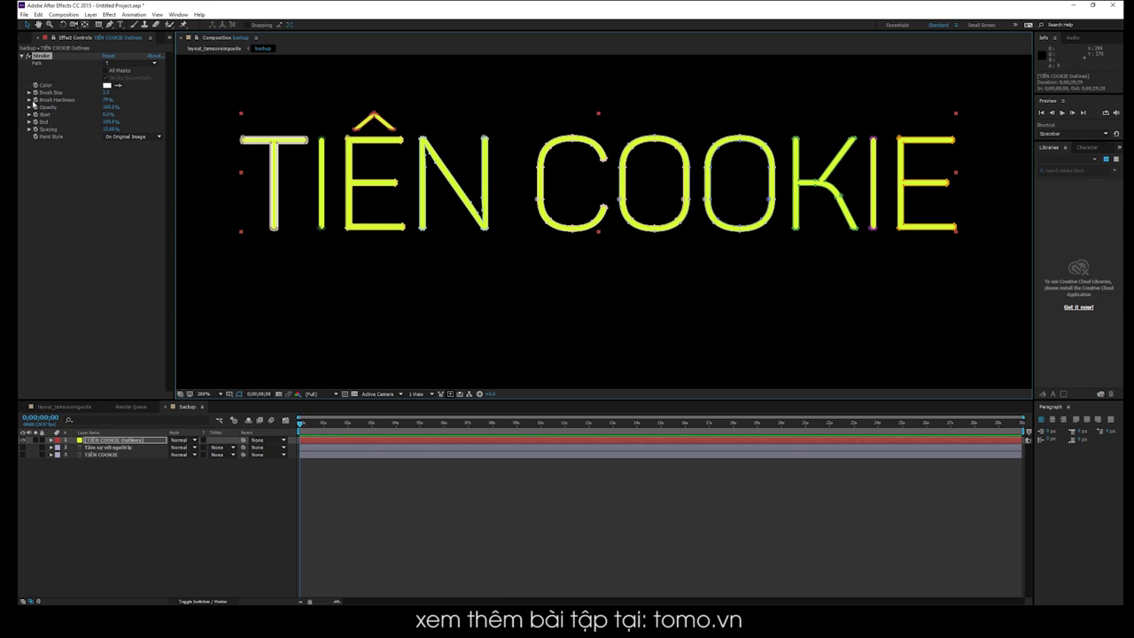
# Deselect to preview the white stroke along the T's mask, then open the stroke's Path list.
pyautogui.click(316, 299)
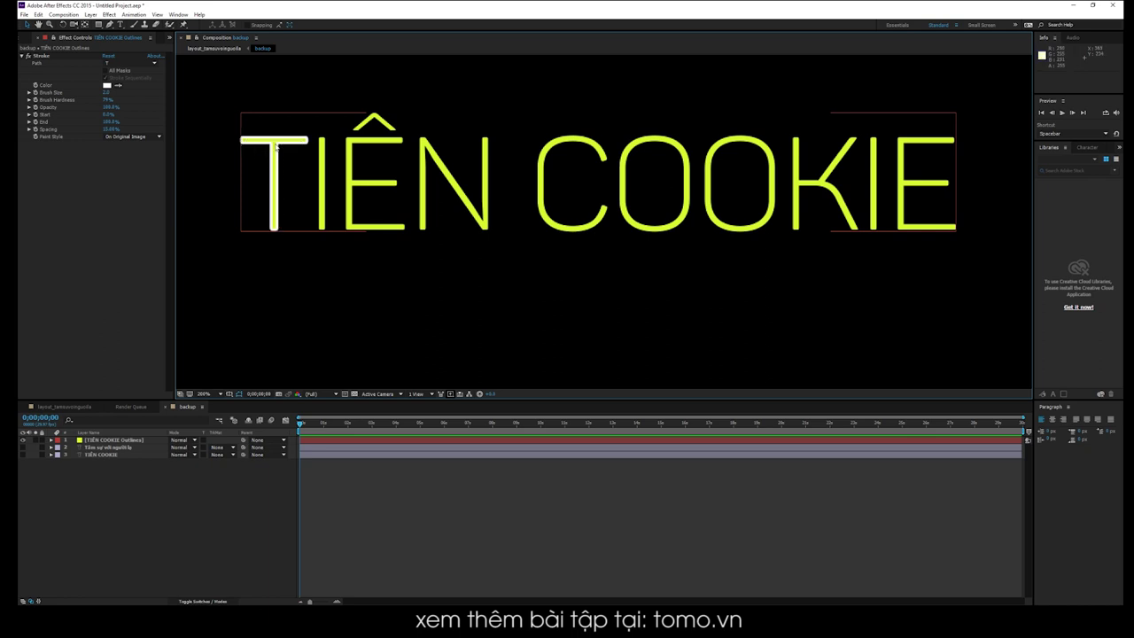
pyautogui.click(64, 66)
pyautogui.click(111, 63)
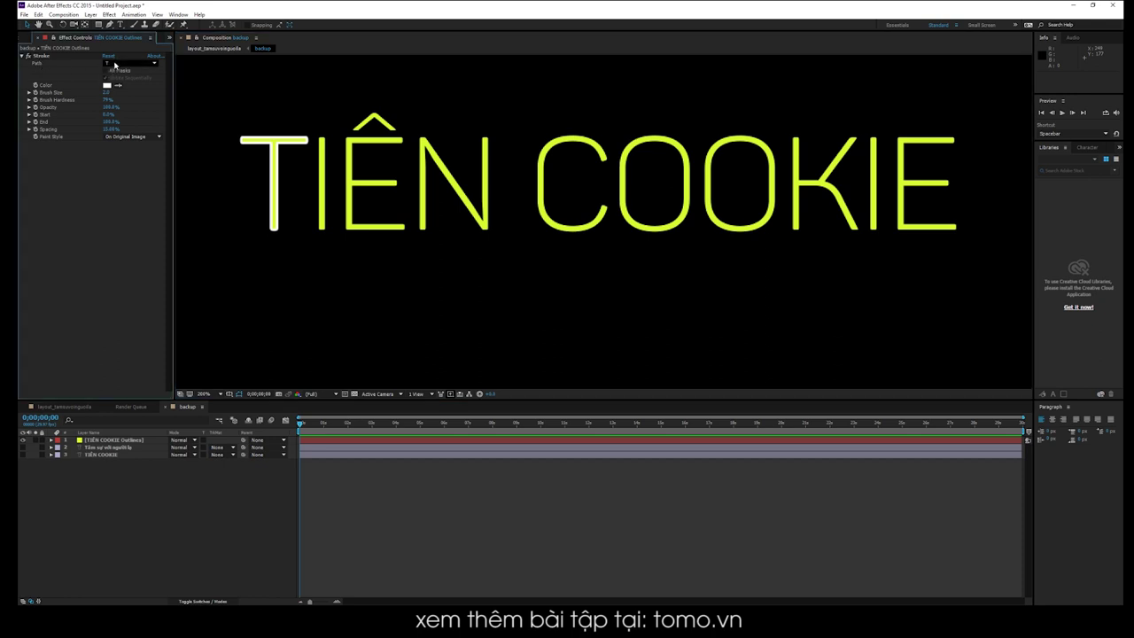
# Try different Path masks, then switch the Stroke to All Masks with Stroke Sequentially.
pyautogui.click(124, 93)
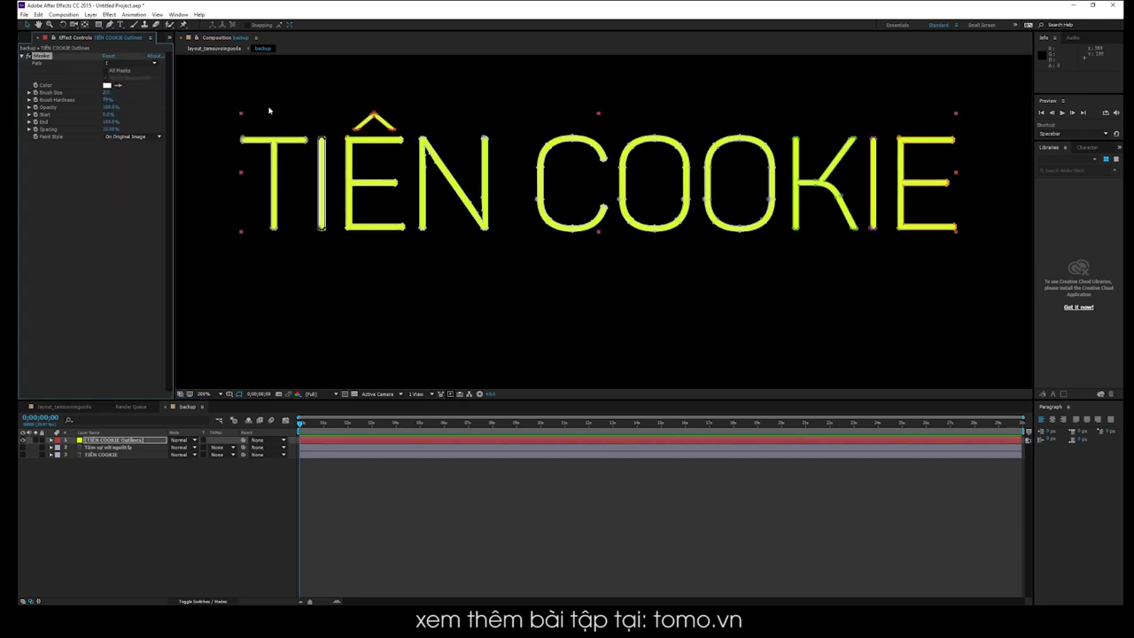
pyautogui.click(151, 80)
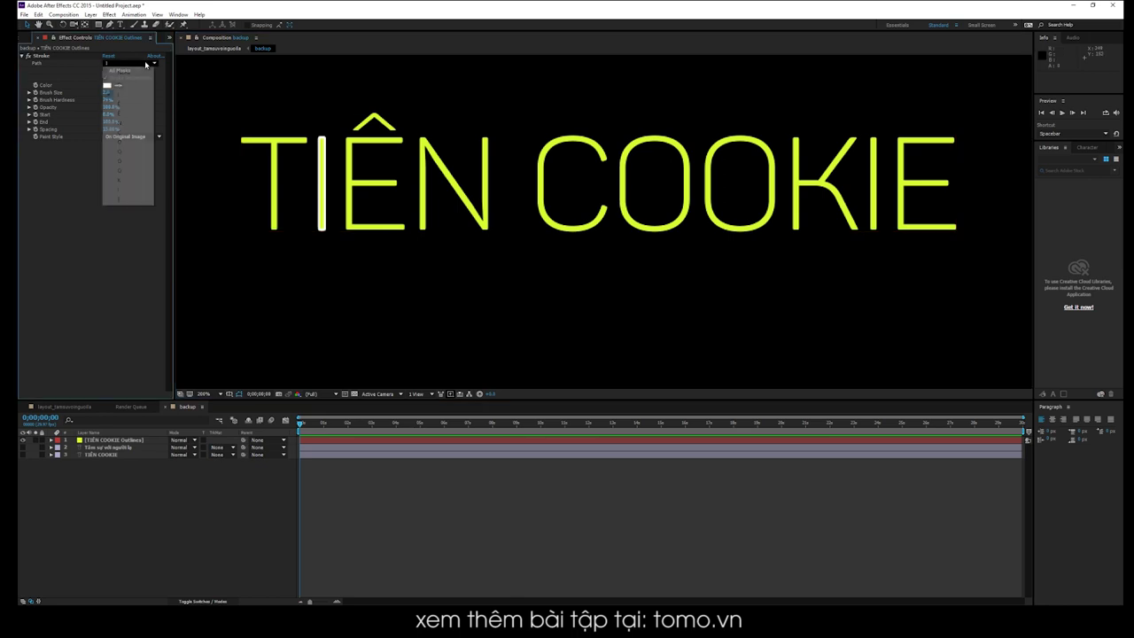
pyautogui.click(115, 89)
pyautogui.click(384, 284)
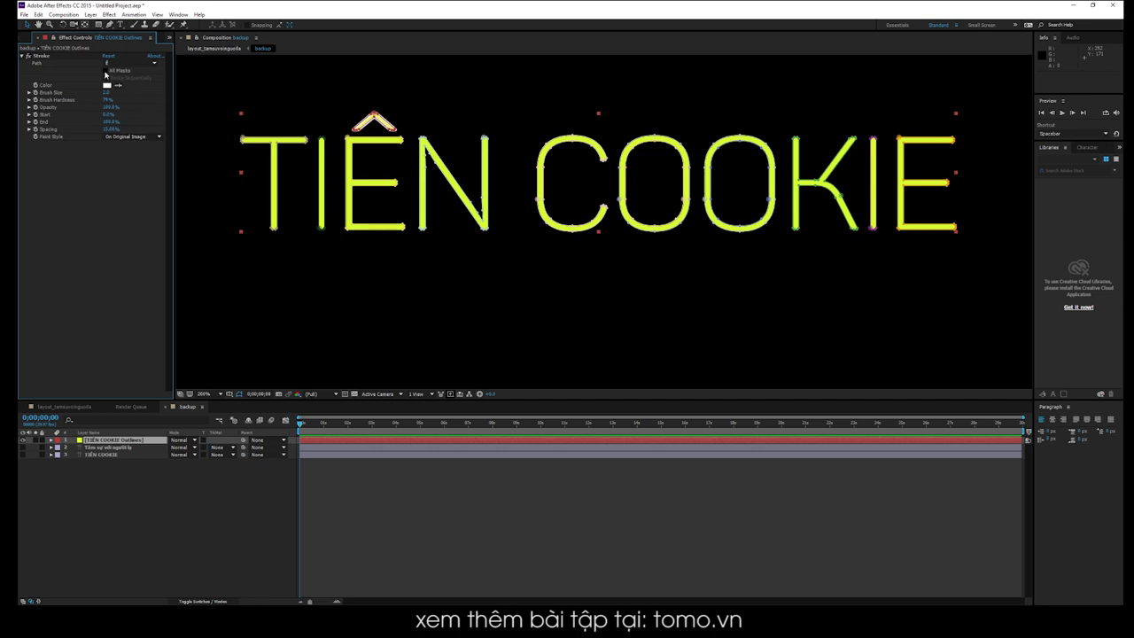
pyautogui.click(105, 70)
pyautogui.click(296, 253)
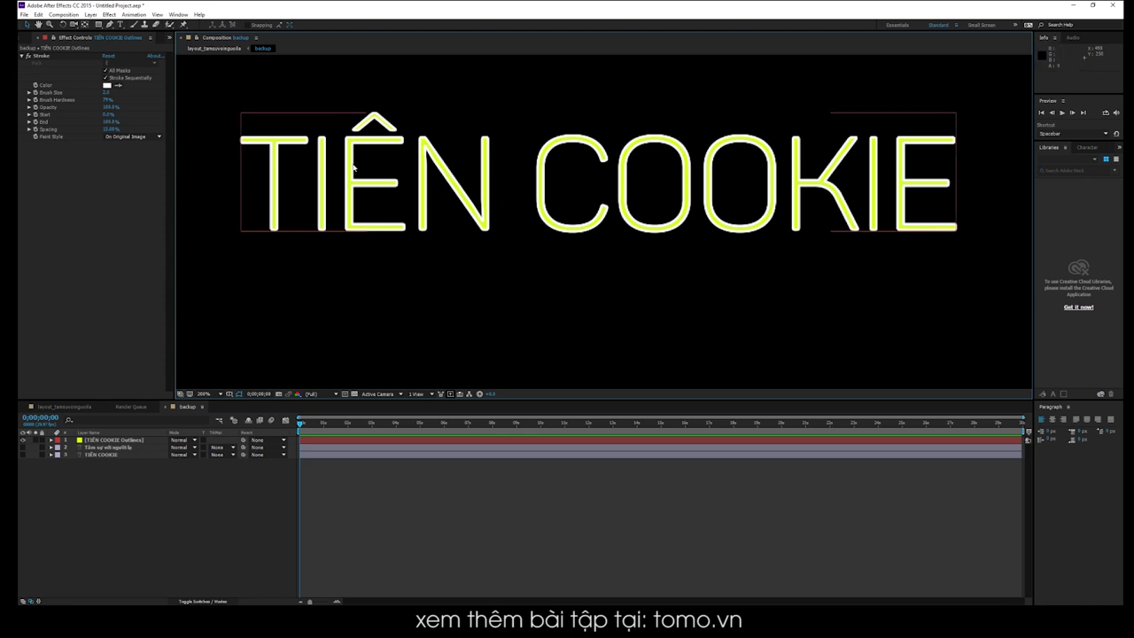
# Twirl open the Outlines layer's Masks list, then select the Stroke effect and open its Color picker.
pyautogui.click(50, 439)
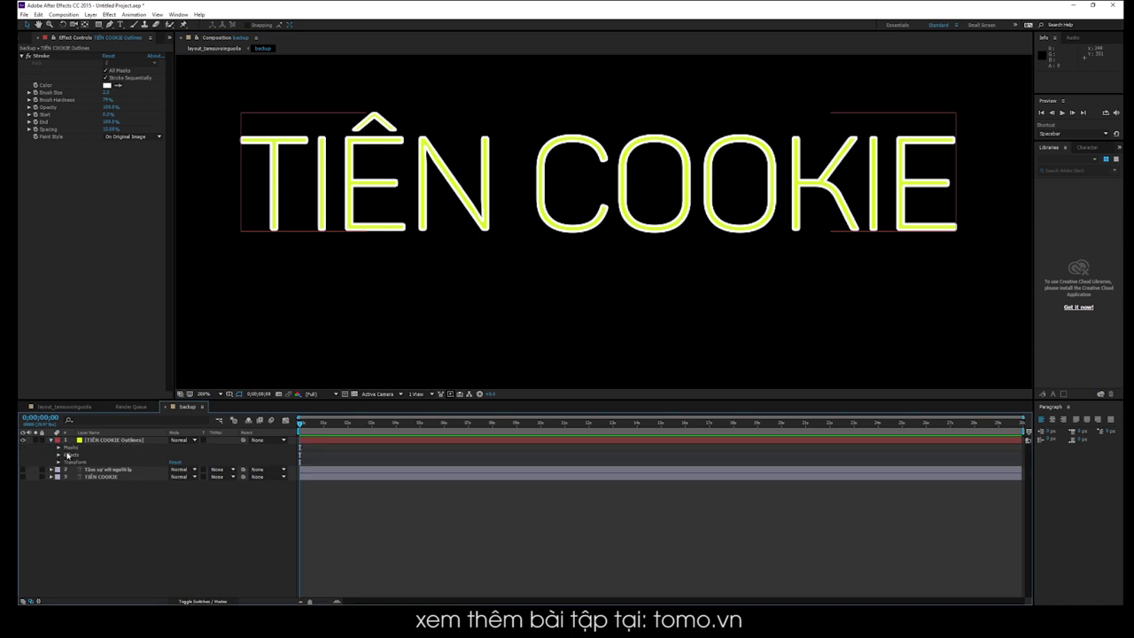
pyautogui.click(59, 447)
pyautogui.click(262, 298)
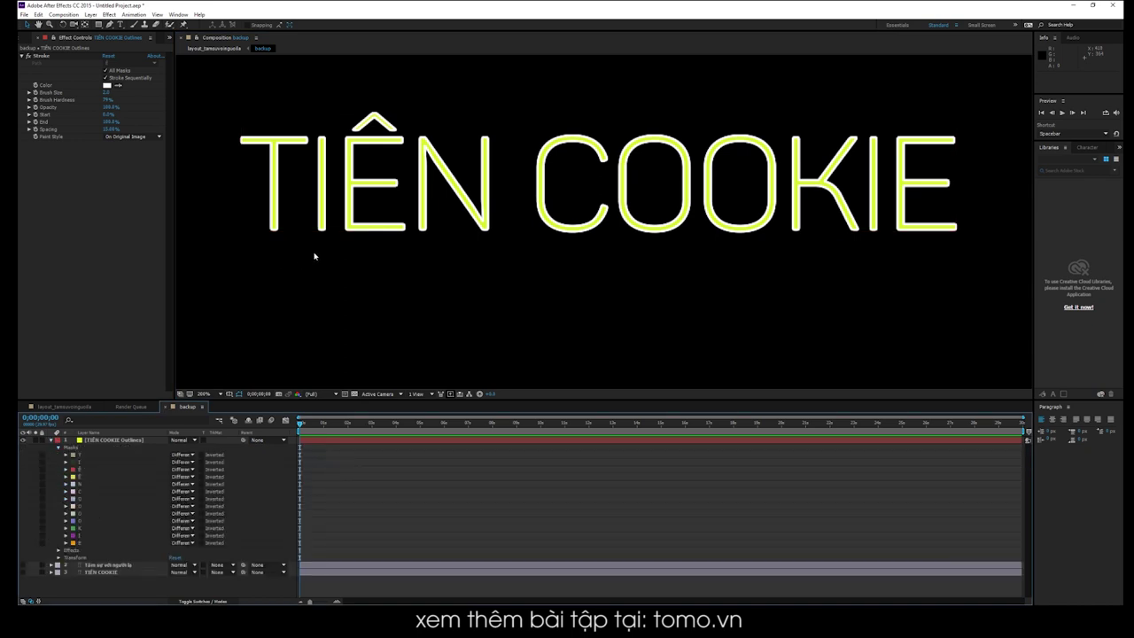
pyautogui.click(41, 55)
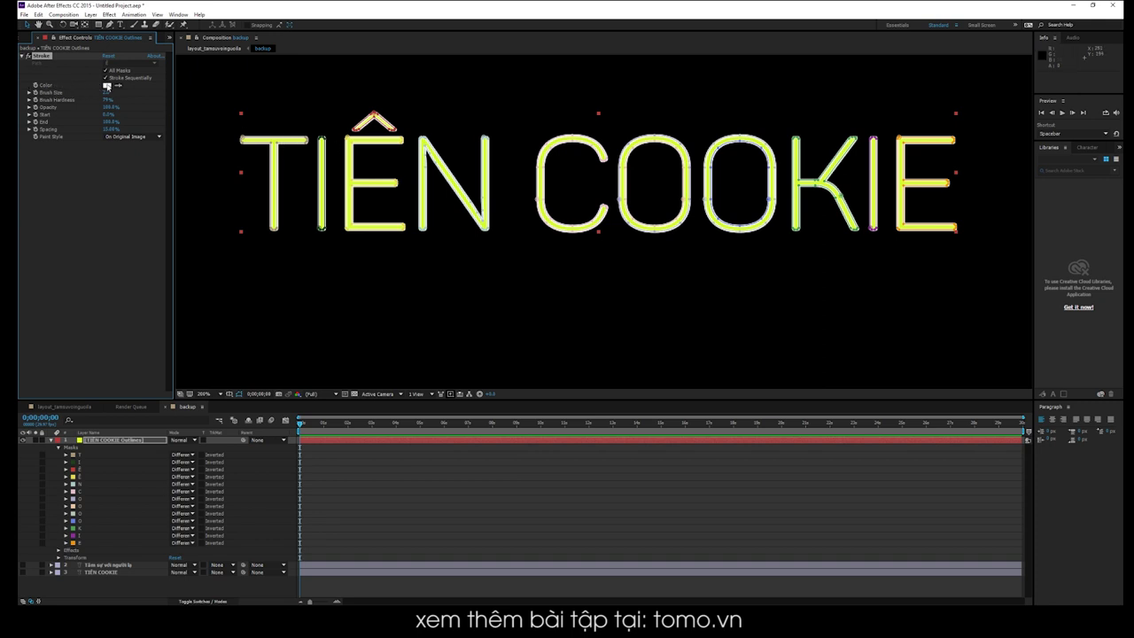
pyautogui.click(108, 86)
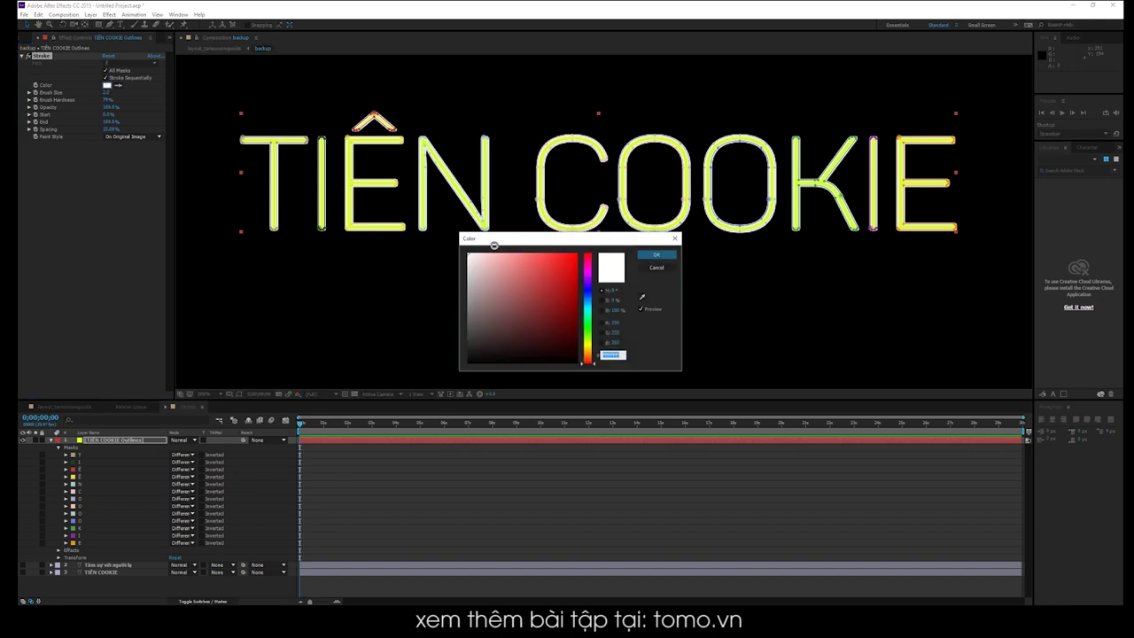
# Keep the stroke colour white and set the Brush Size to 2.
pyautogui.click(574, 254)
pyautogui.click(656, 267)
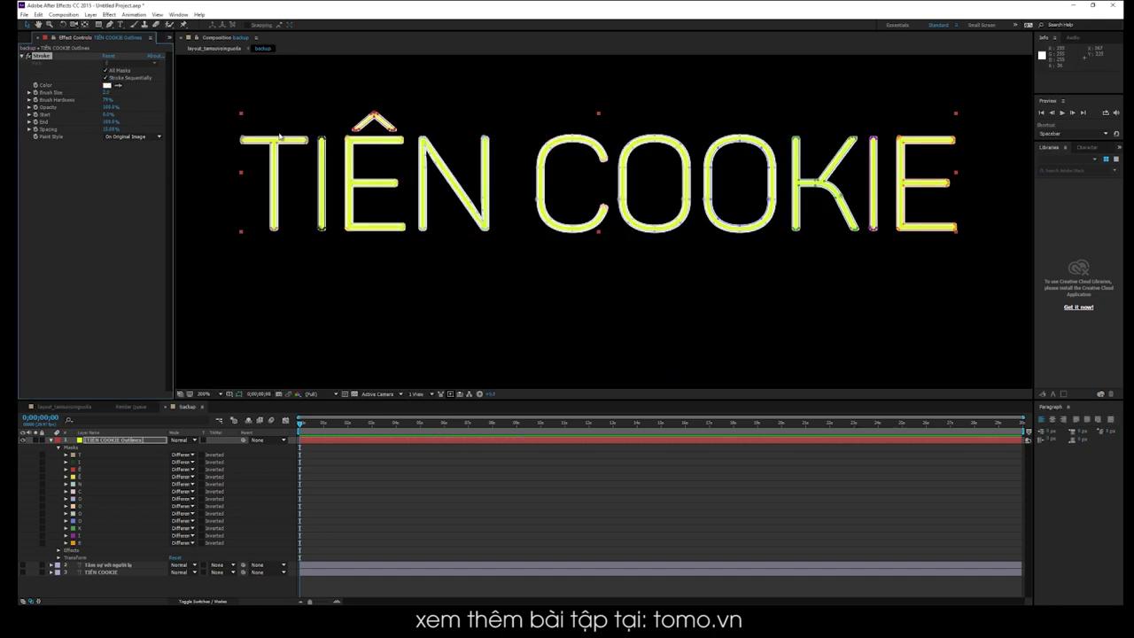
pyautogui.press('.')
pyautogui.press('.')
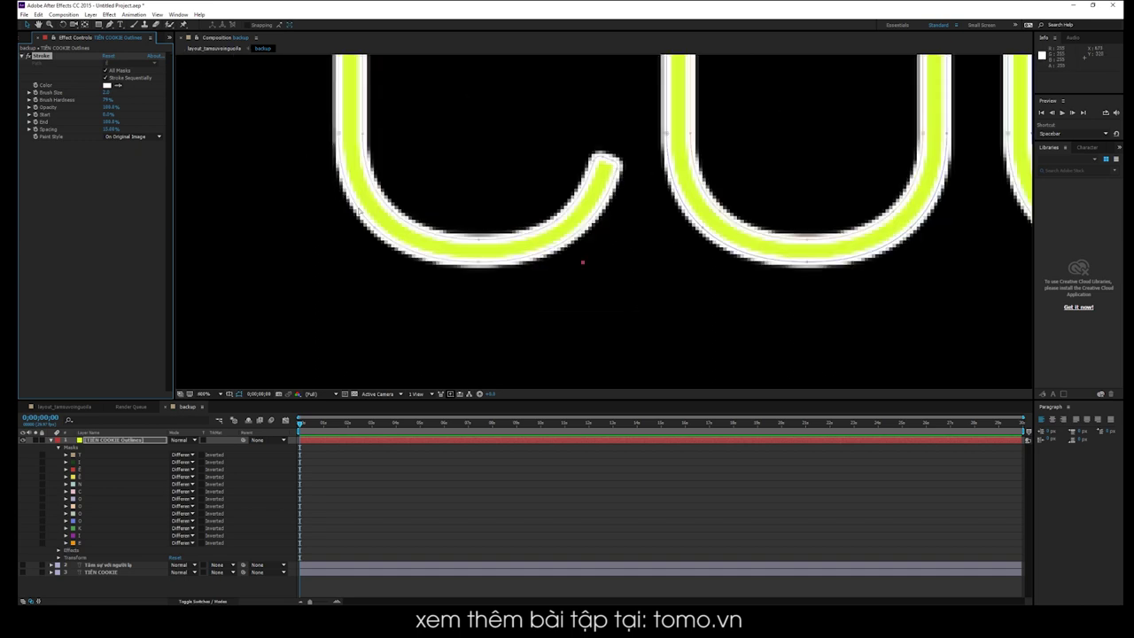
pyautogui.moveTo(102, 92); pyautogui.dragTo(115, 86)
pyautogui.click(108, 92)
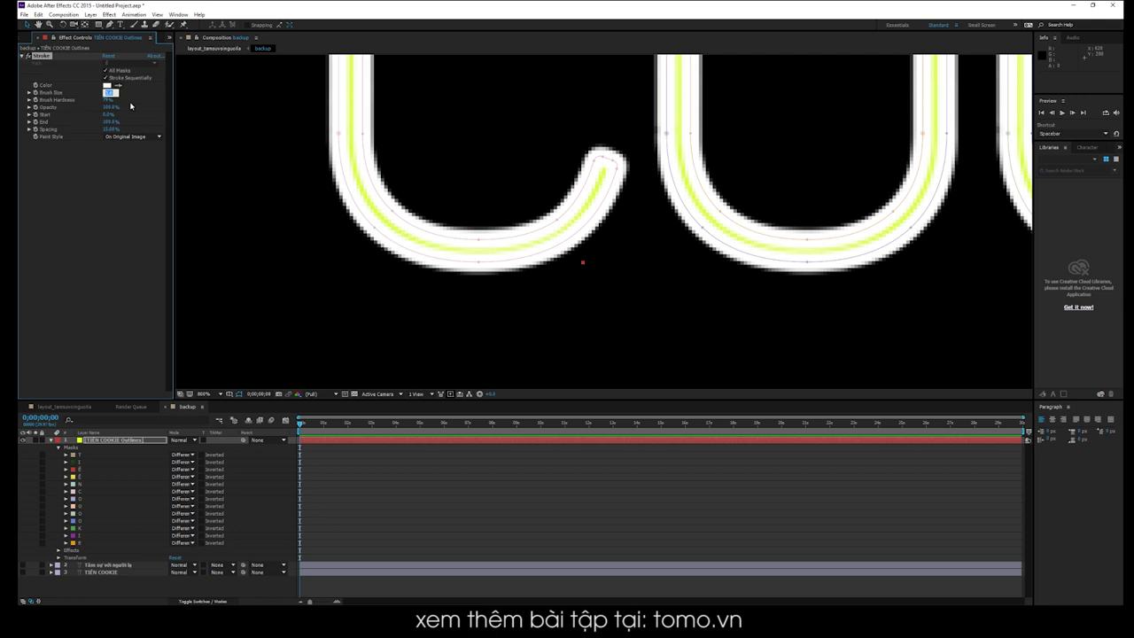
pyautogui.write('2')
pyautogui.press('Return')
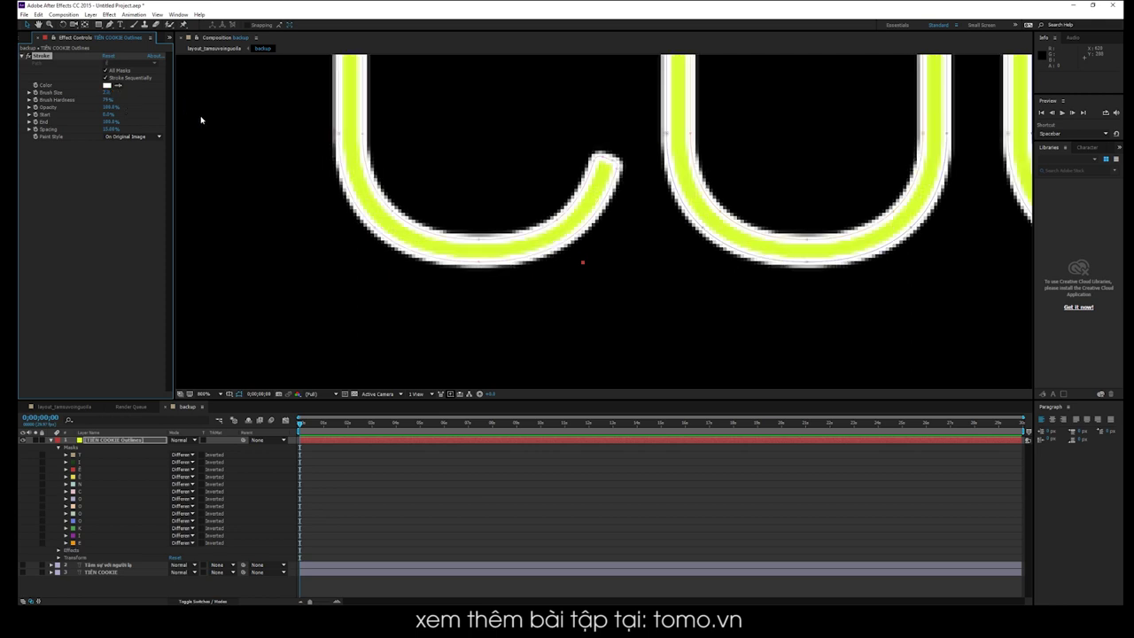
# Test sharper and softer brush hardness values, settling on 77%.
pyautogui.scroll(-3, 203, 121)
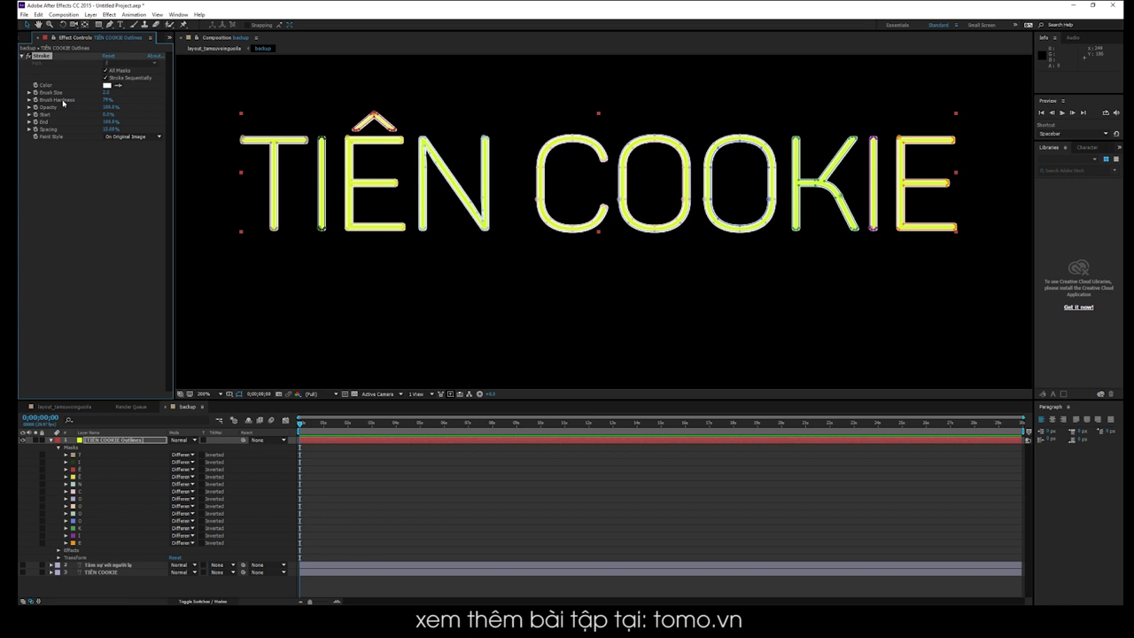
pyautogui.scroll(4, 289, 172)
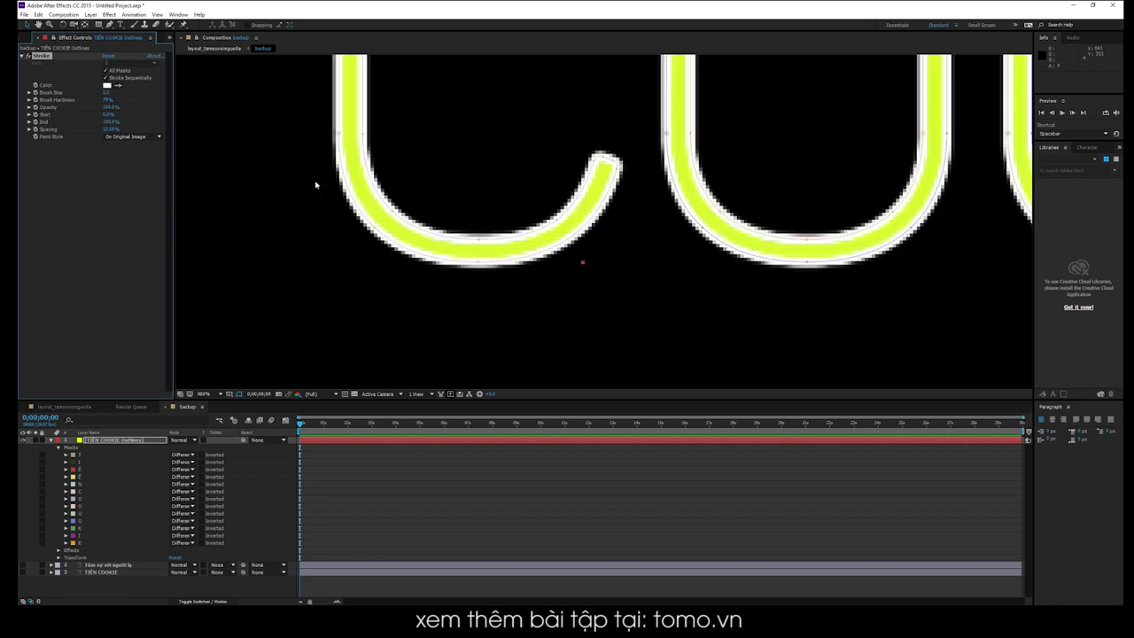
pyautogui.press('.')
pyautogui.moveTo(107, 99); pyautogui.dragTo(240, 93)
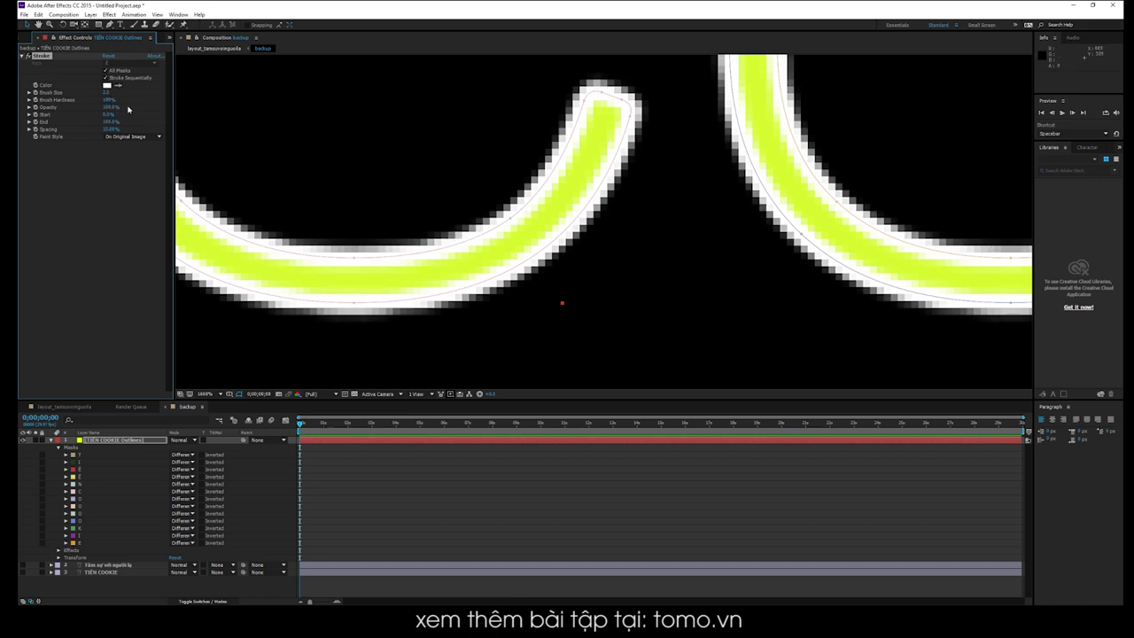
pyautogui.press('Return')
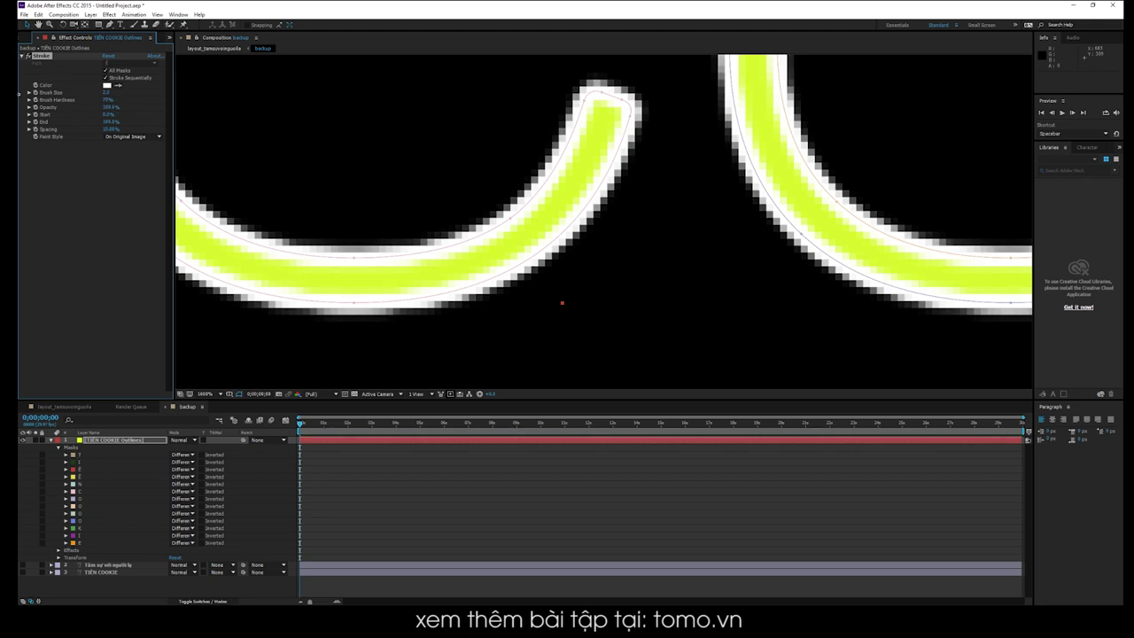
pyautogui.moveTo(106, 99)
pyautogui.mouseDown()
pyautogui.moveTo(90, 99)
pyautogui.moveTo(116, 99)
pyautogui.mouseUp()
pyautogui.press(',')
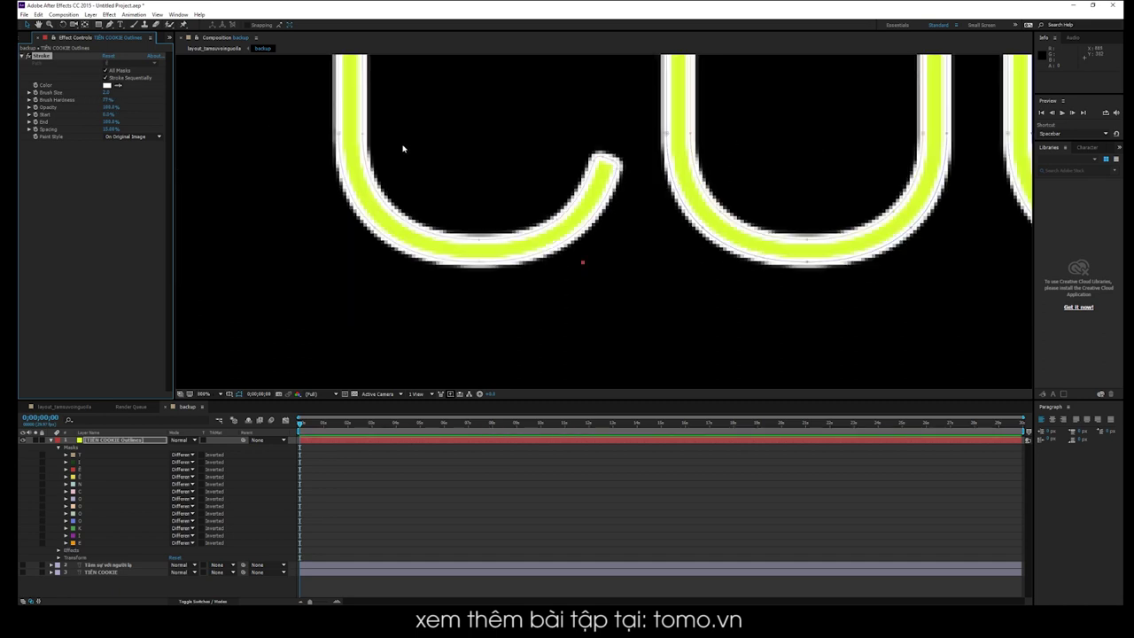
# Adjust the stroke opacity, then zoom out and pan to the start of the title.
pyautogui.press(',')
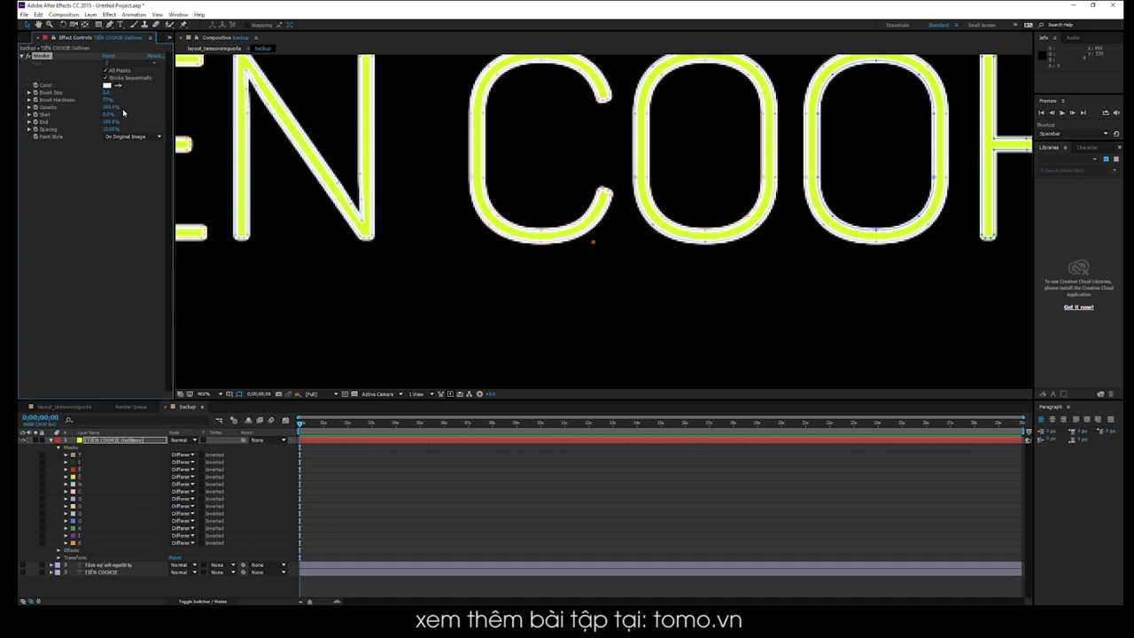
pyautogui.moveTo(112, 107)
pyautogui.mouseDown()
pyautogui.moveTo(89, 110)
pyautogui.moveTo(177, 129)
pyautogui.mouseUp()
pyautogui.moveTo(339, 139); pyautogui.dragTo(688, 182)
pyautogui.moveTo(357, 180); pyautogui.dragTo(471, 178)
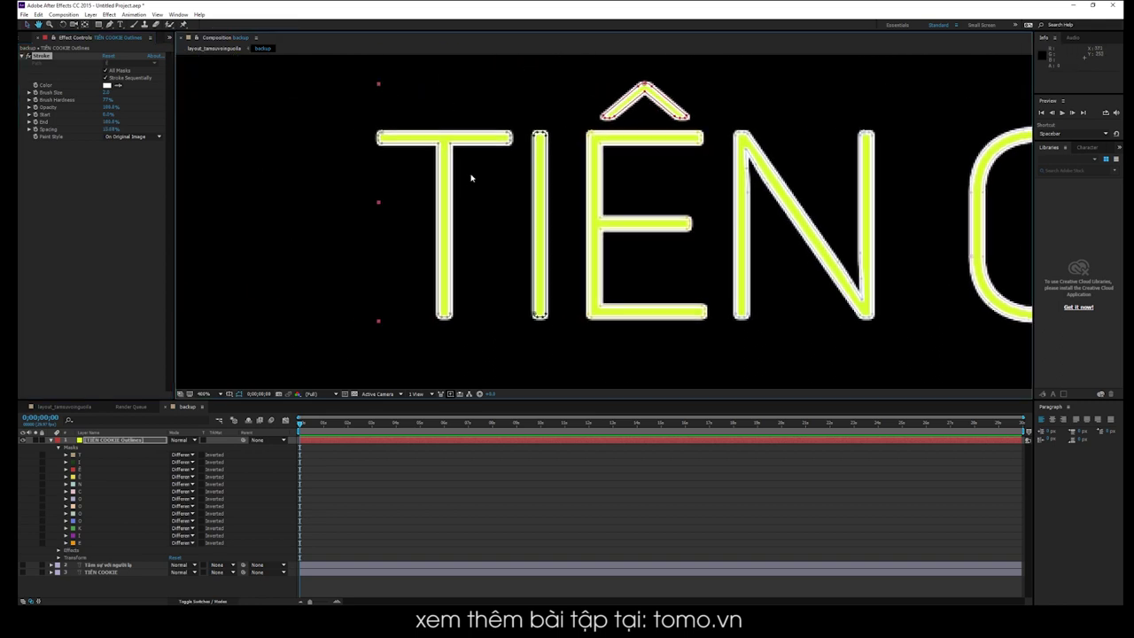
# Turn off All Masks and set the stroke's Path to the T mask only.
pyautogui.click(117, 70)
pyautogui.click(124, 63)
pyautogui.click(119, 84)
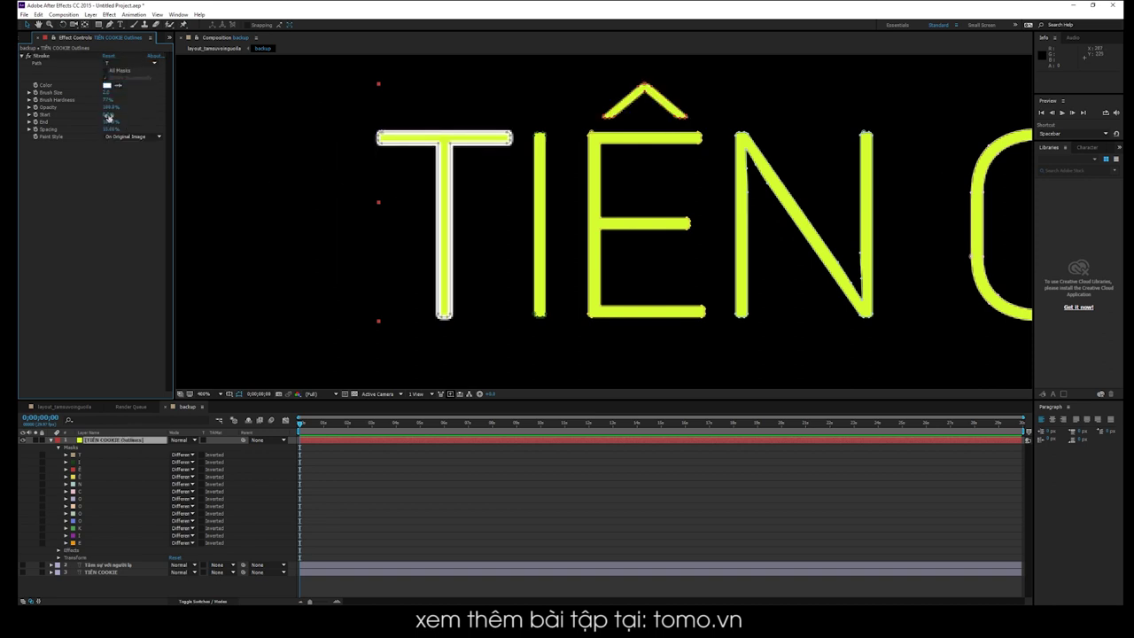
pyautogui.moveTo(114, 122); pyautogui.dragTo(109, 123)
pyautogui.click(41, 55)
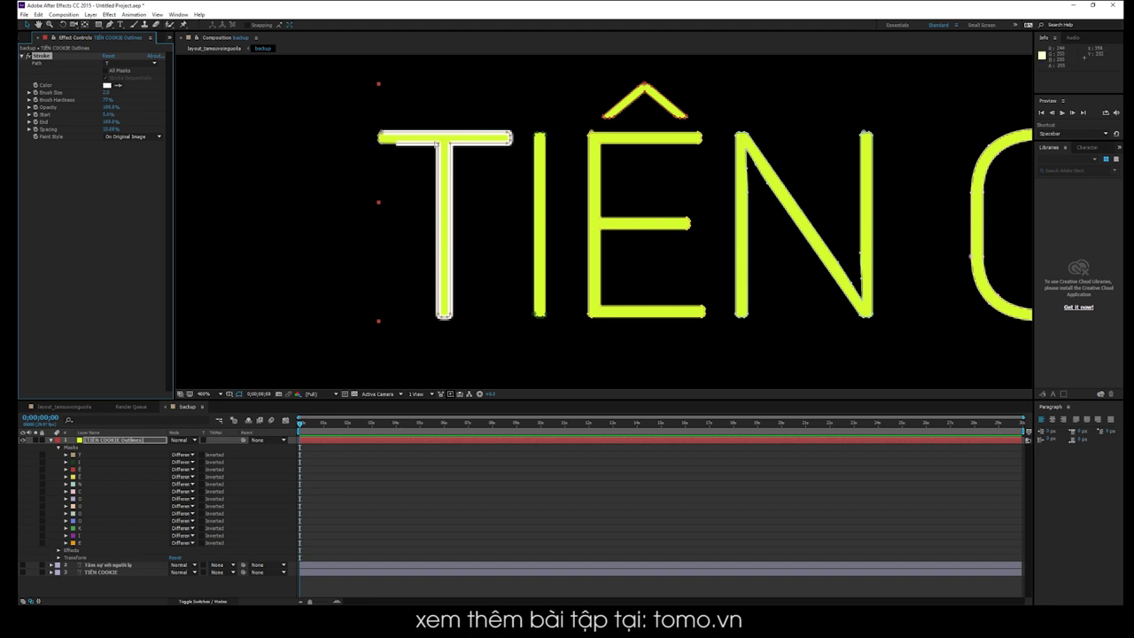
# Experiment with Start, End and Spacing on the T stroke, returning End to 100%.
pyautogui.moveTo(108, 114); pyautogui.dragTo(103, 116)
pyautogui.moveTo(111, 121)
pyautogui.mouseDown()
pyautogui.moveTo(68, 124)
pyautogui.moveTo(129, 121)
pyautogui.mouseUp()
pyautogui.moveTo(108, 122)
pyautogui.mouseDown()
pyautogui.moveTo(41, 122)
pyautogui.moveTo(110, 121)
pyautogui.mouseUp()
pyautogui.moveTo(111, 129); pyautogui.dragTo(146, 131)
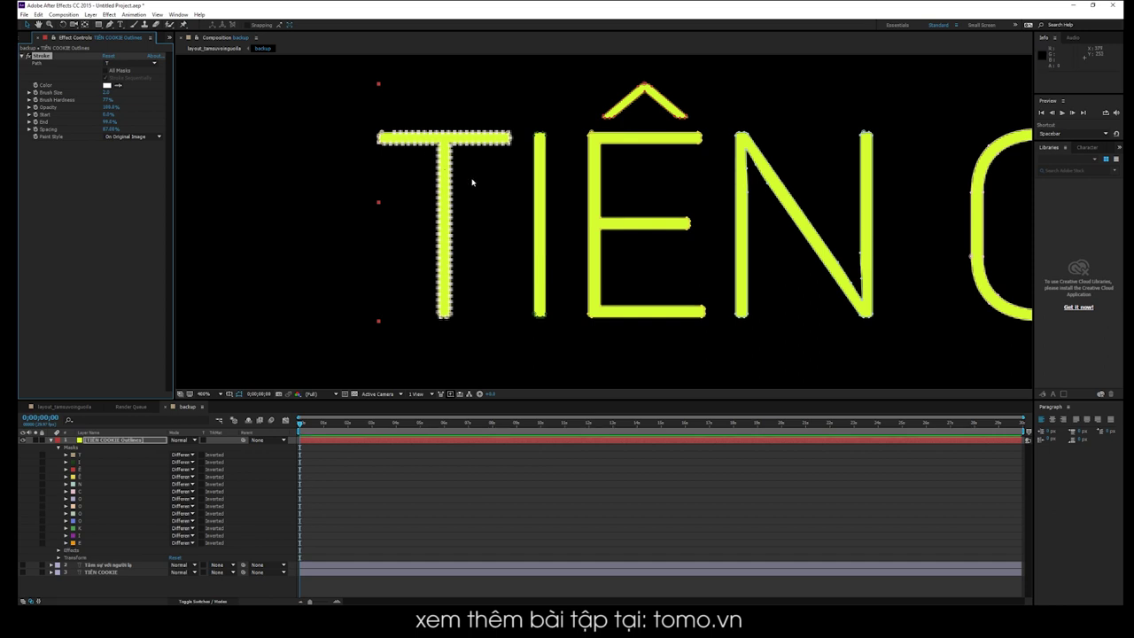
pyautogui.click(306, 286)
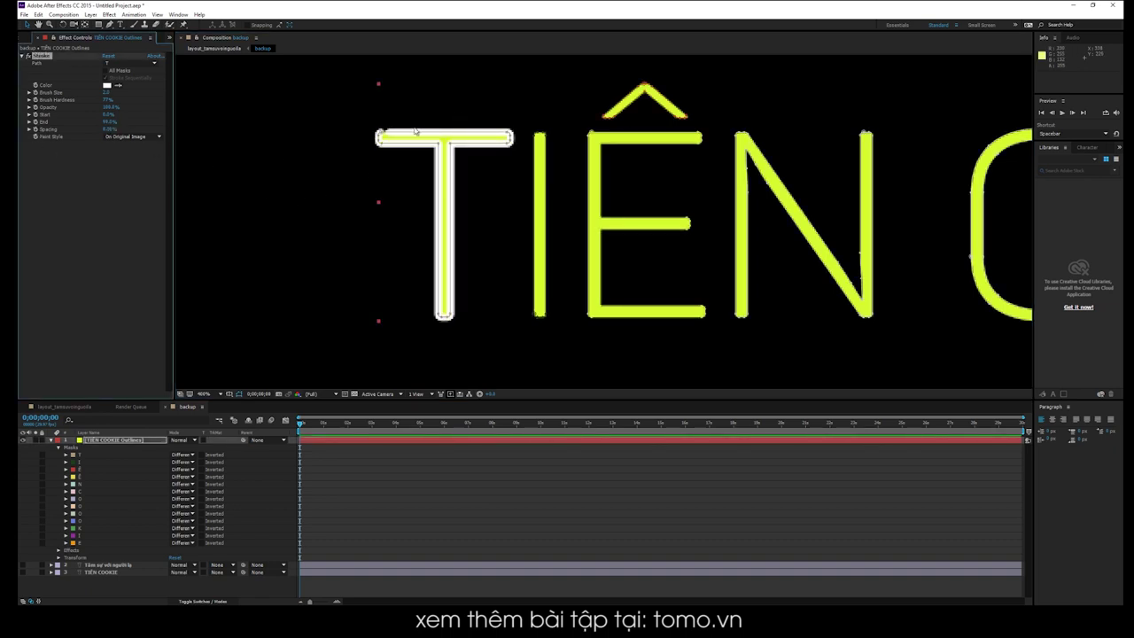
pyautogui.moveTo(108, 124); pyautogui.dragTo(126, 124)
pyautogui.click(128, 161)
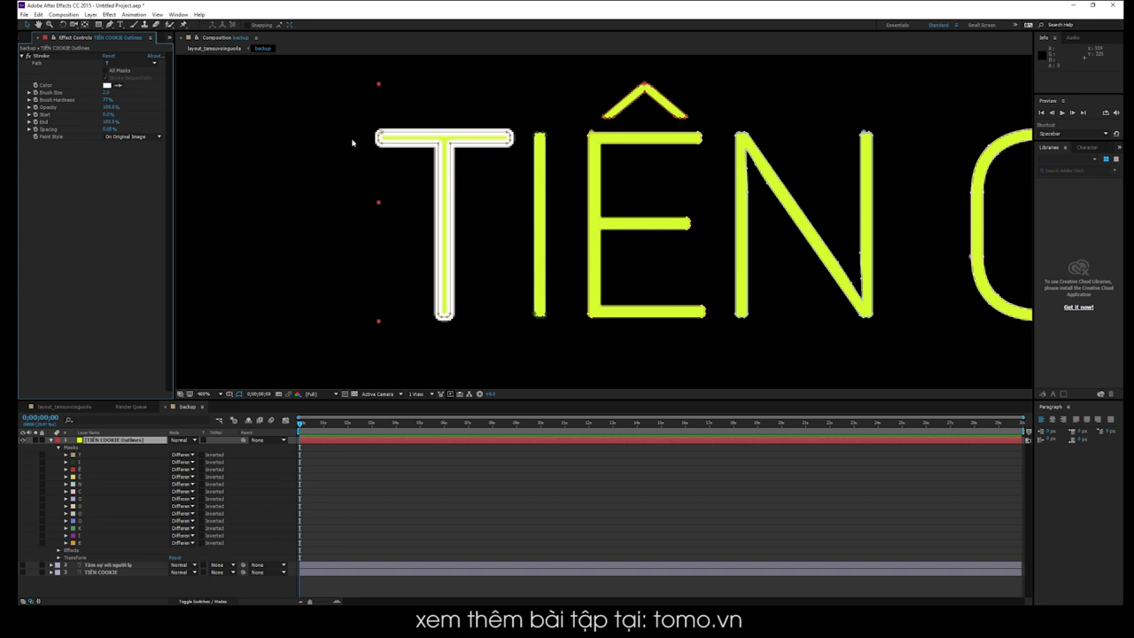
pyautogui.click(133, 136)
# Set Paint Style to On Transparent, zoom to 200%, and re-enable All Masks with Stroke Sequentially.
pyautogui.click(133, 155)
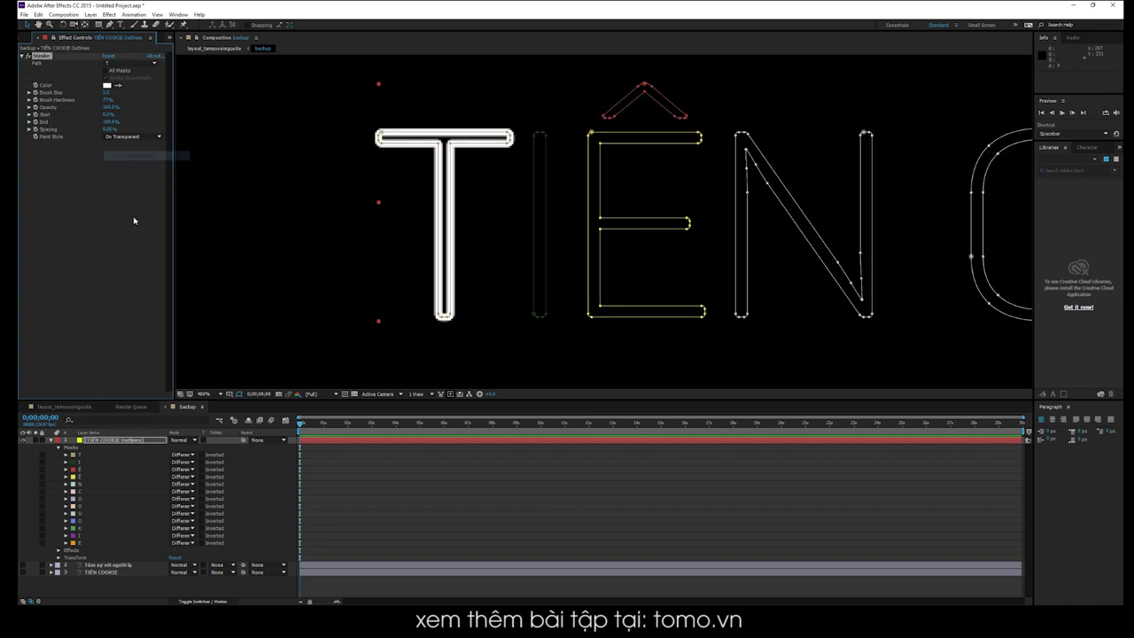
pyautogui.click(365, 175)
pyautogui.press(',')
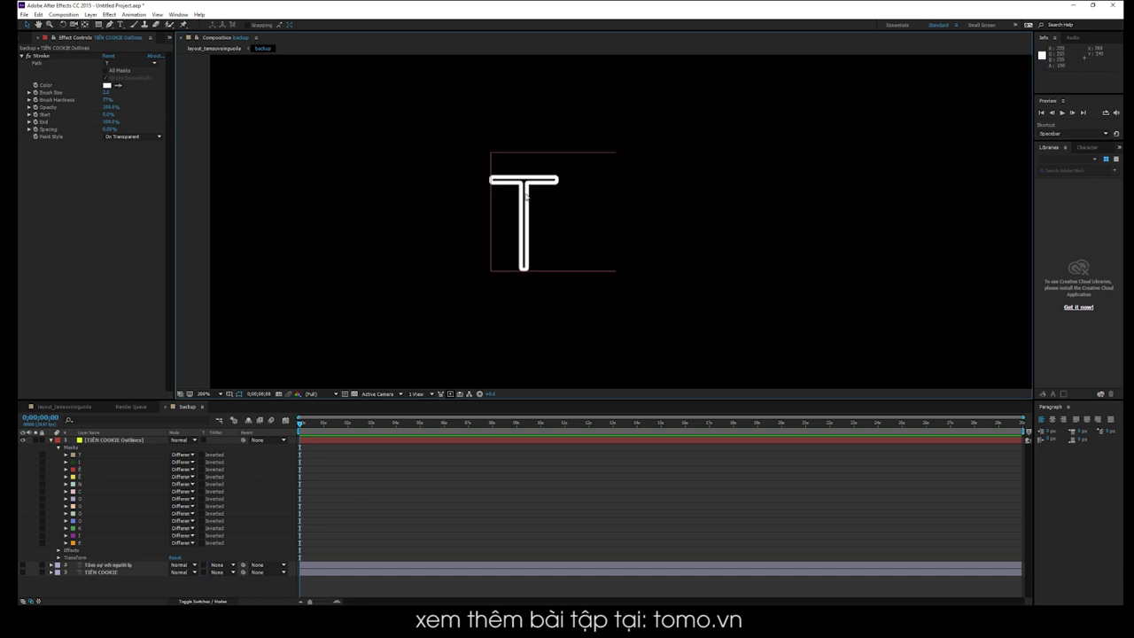
pyautogui.click(140, 70)
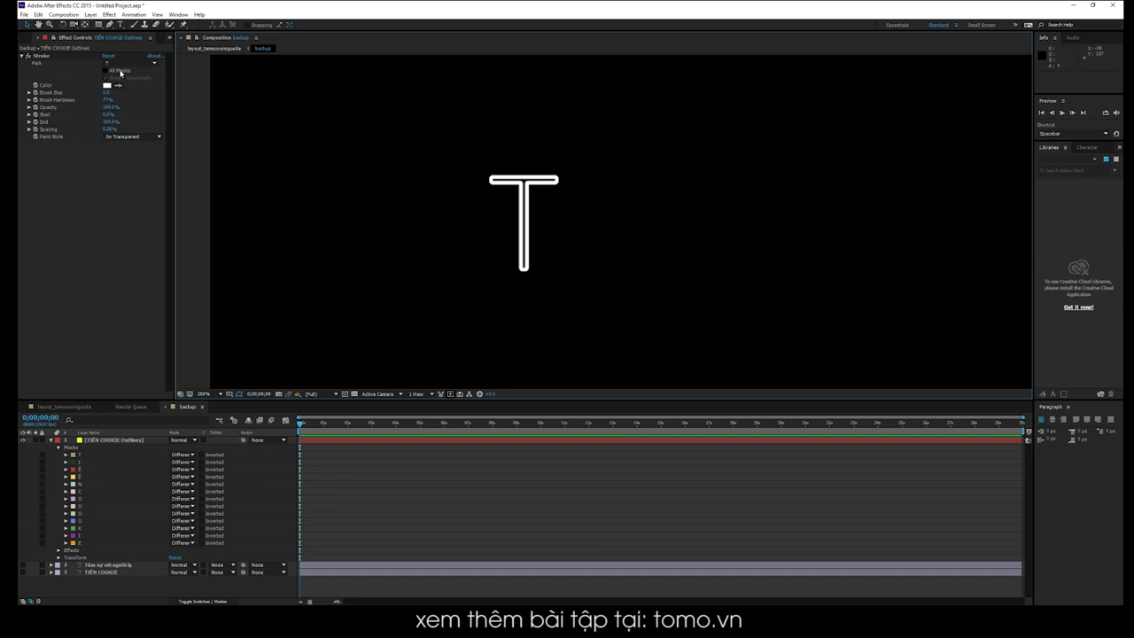
pyautogui.click(119, 72)
pyautogui.click(107, 71)
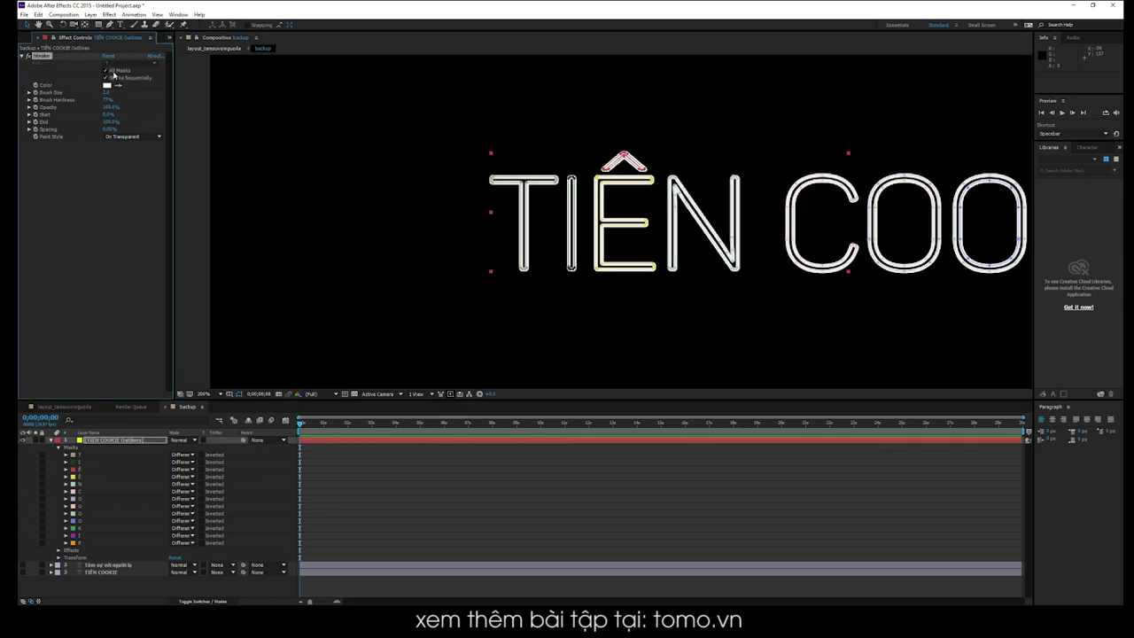
pyautogui.click(94, 164)
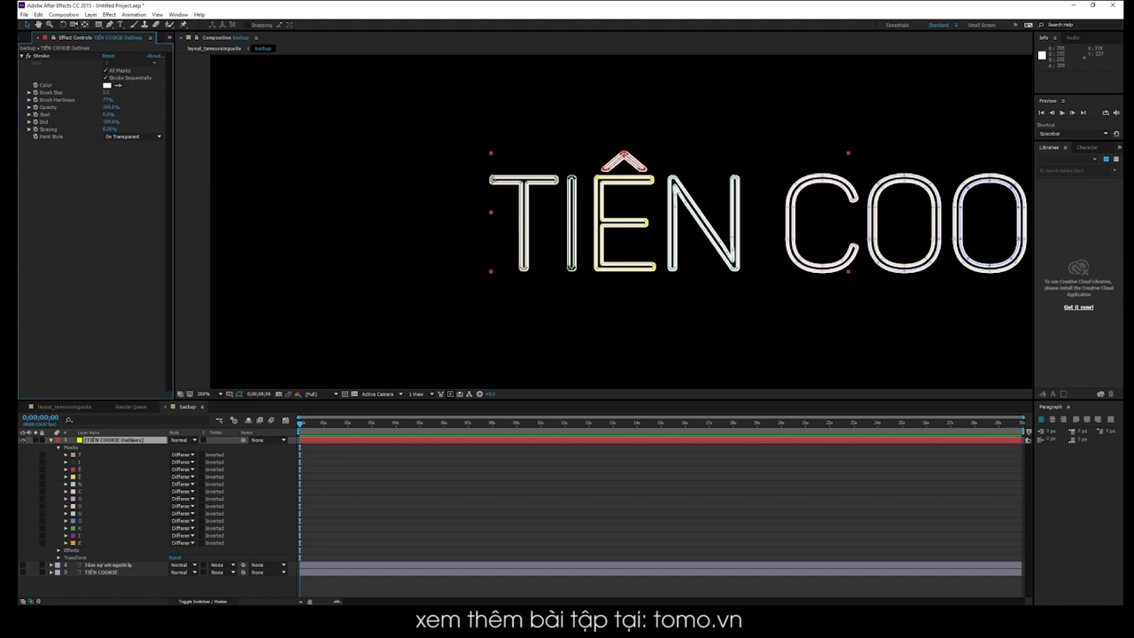
# Center the whole TIÊN COOKIE title in view and preview a lower stroke End.
pyautogui.moveTo(616, 258); pyautogui.dragTo(271, 252)
pyautogui.press('v')
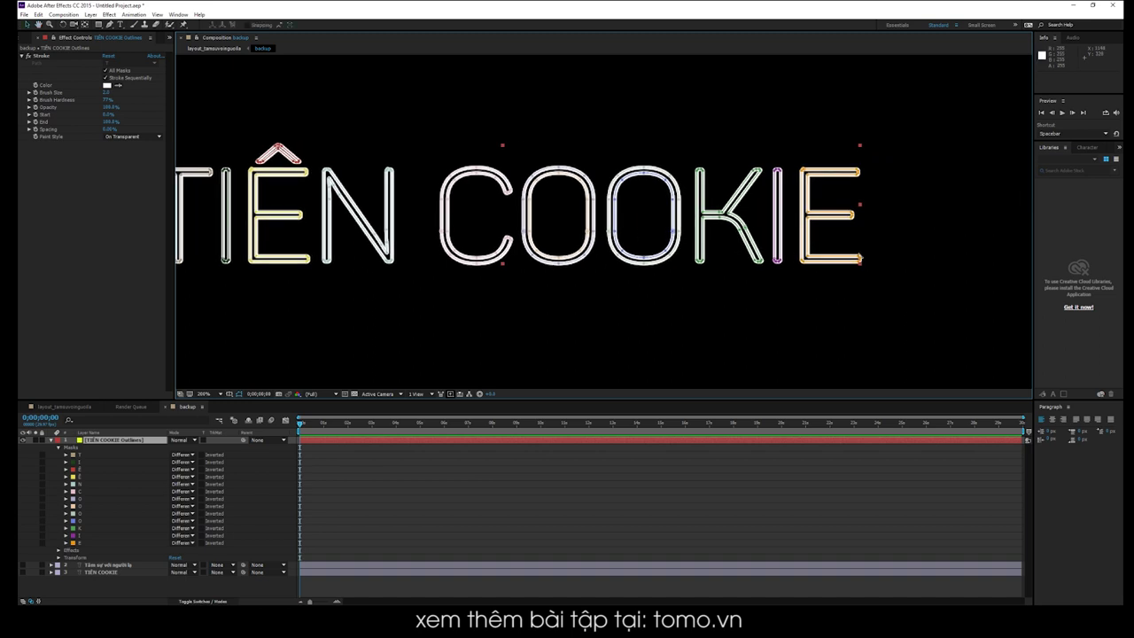
pyautogui.moveTo(641, 223); pyautogui.dragTo(724, 227)
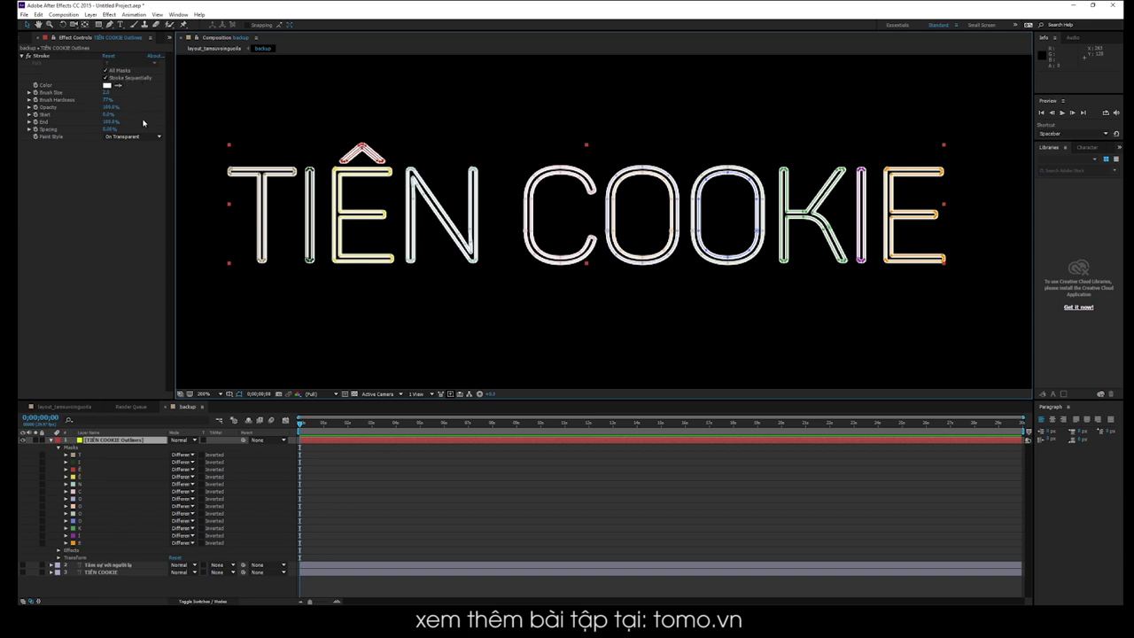
pyautogui.moveTo(111, 122)
pyautogui.mouseDown()
pyautogui.moveTo(53, 123)
pyautogui.moveTo(97, 122)
pyautogui.moveTo(69, 124)
pyautogui.mouseUp()
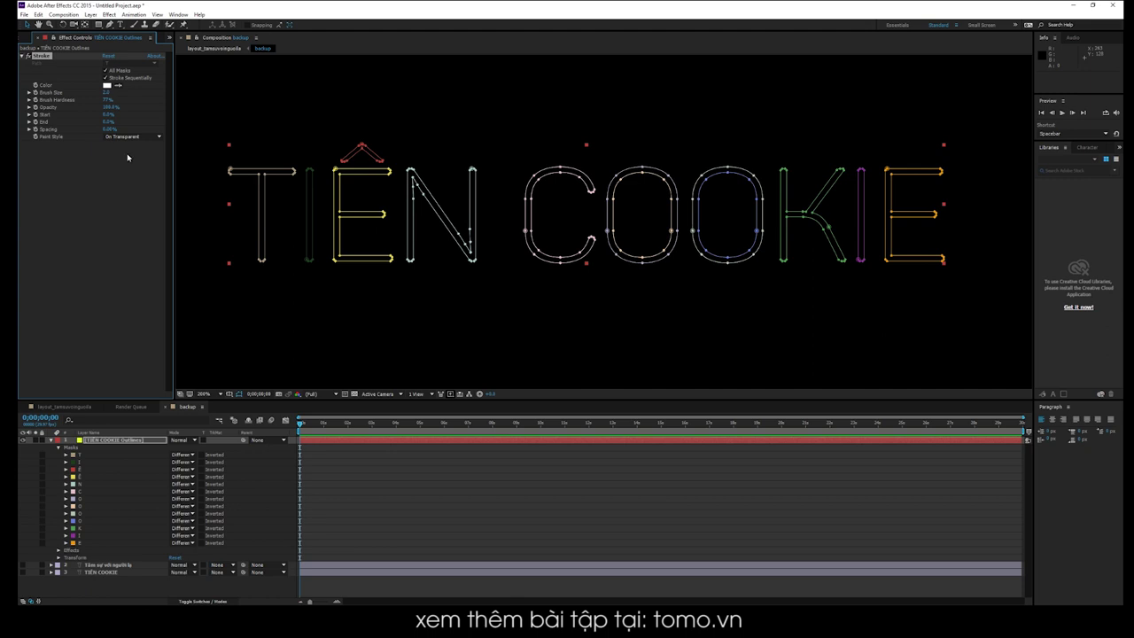
pyautogui.click(101, 165)
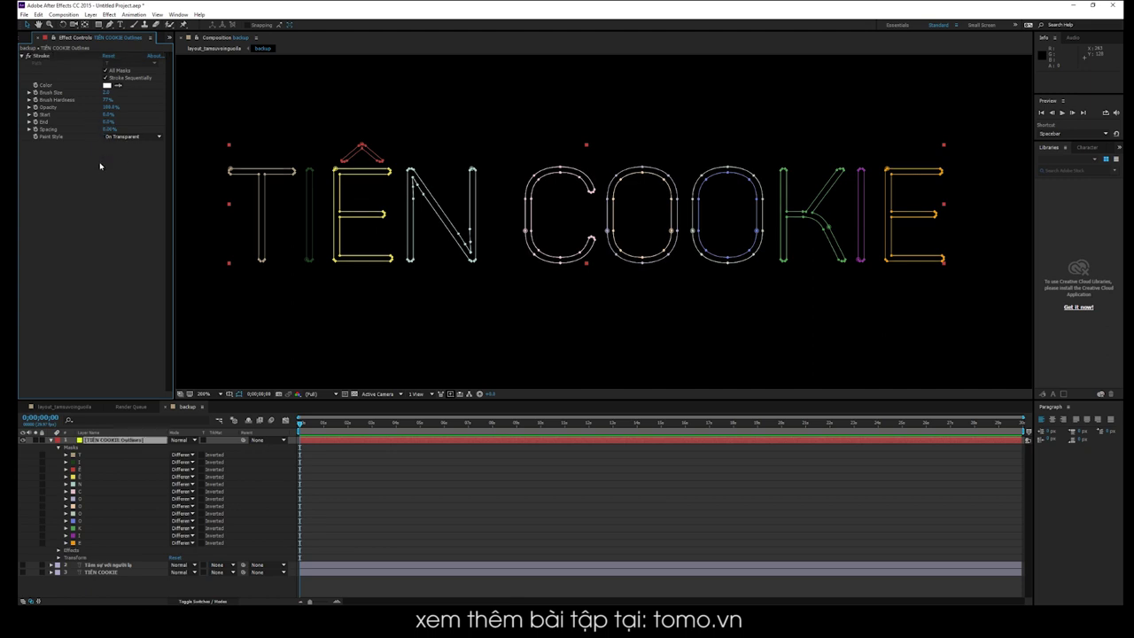
# Test End with Stroke Sequentially off, then turn it back on and drop End toward 0%.
pyautogui.click(105, 78)
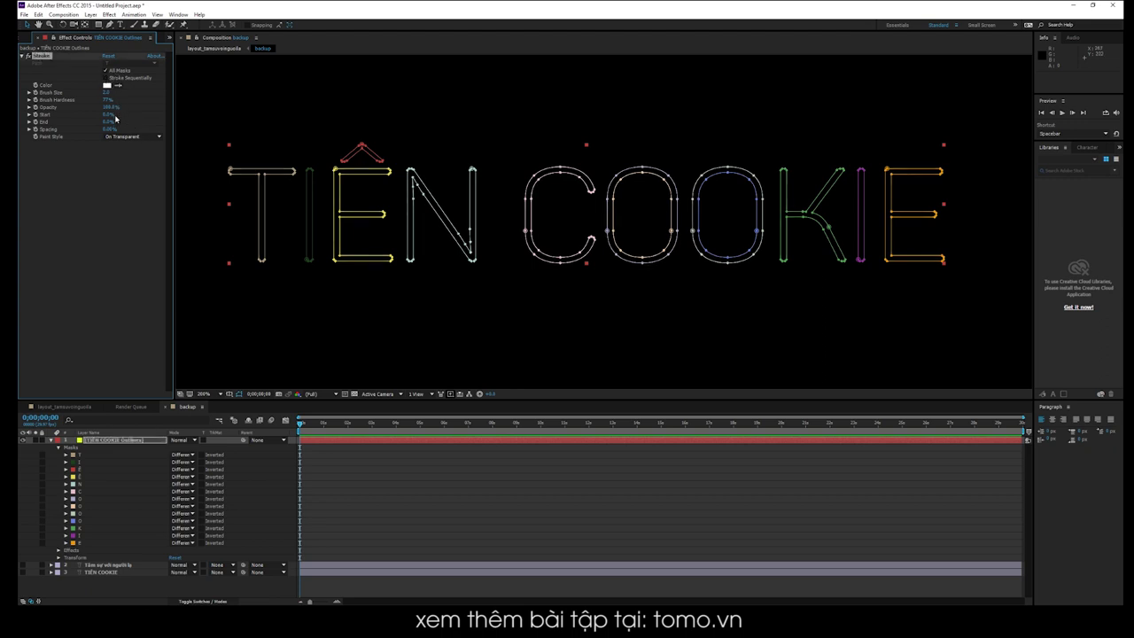
pyautogui.moveTo(104, 121); pyautogui.dragTo(138, 121)
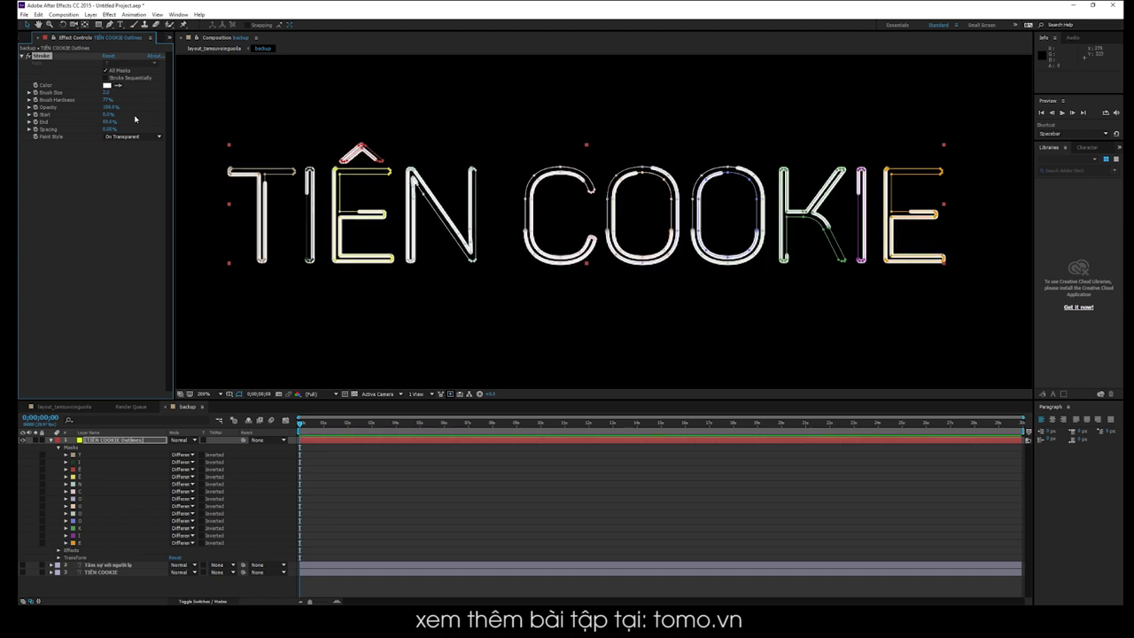
pyautogui.moveTo(107, 122); pyautogui.dragTo(124, 121)
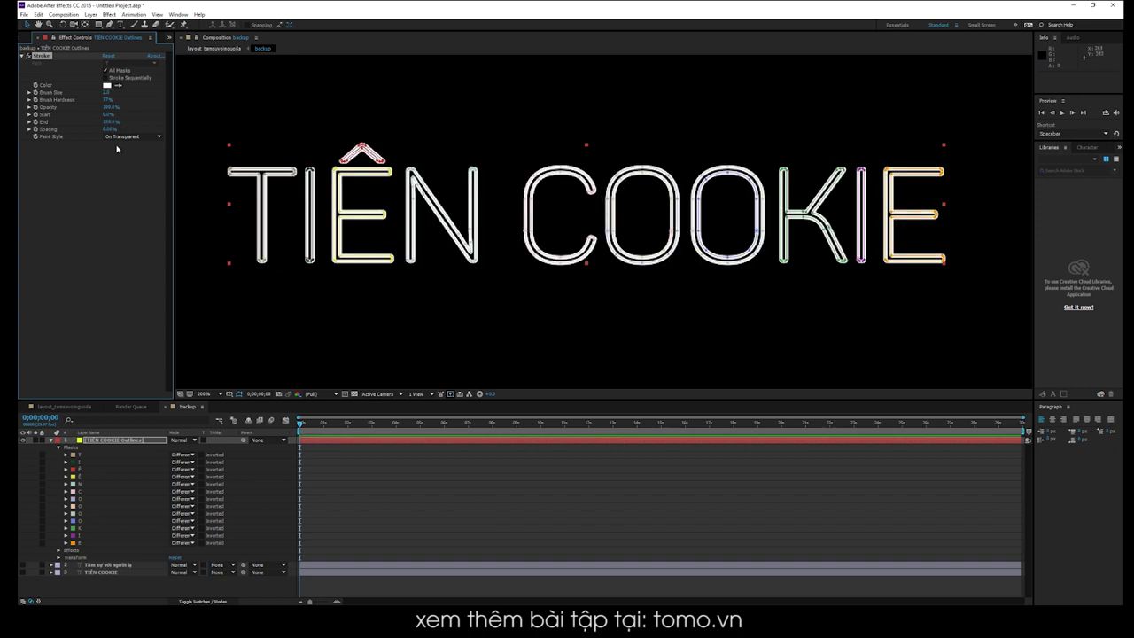
pyautogui.click(106, 77)
pyautogui.moveTo(111, 122); pyautogui.dragTo(71, 127)
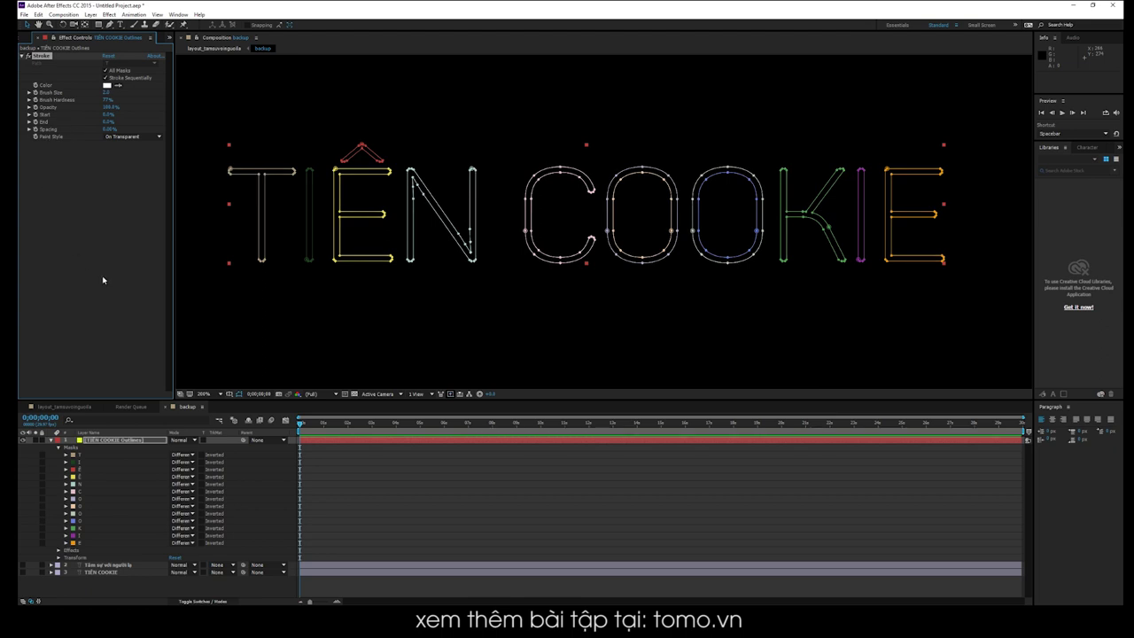
pyautogui.click(271, 307)
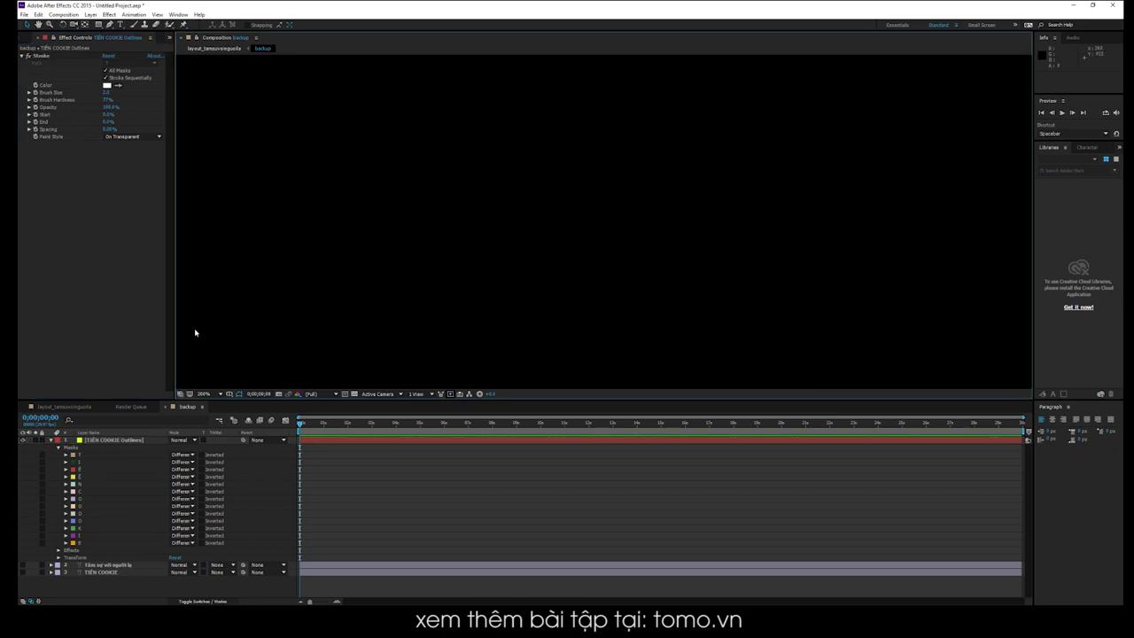
# Keyframe Stroke End from 0% near the start to 100% at 3 seconds.
pyautogui.click(317, 424)
pyautogui.moveTo(317, 424); pyautogui.dragTo(325, 427)
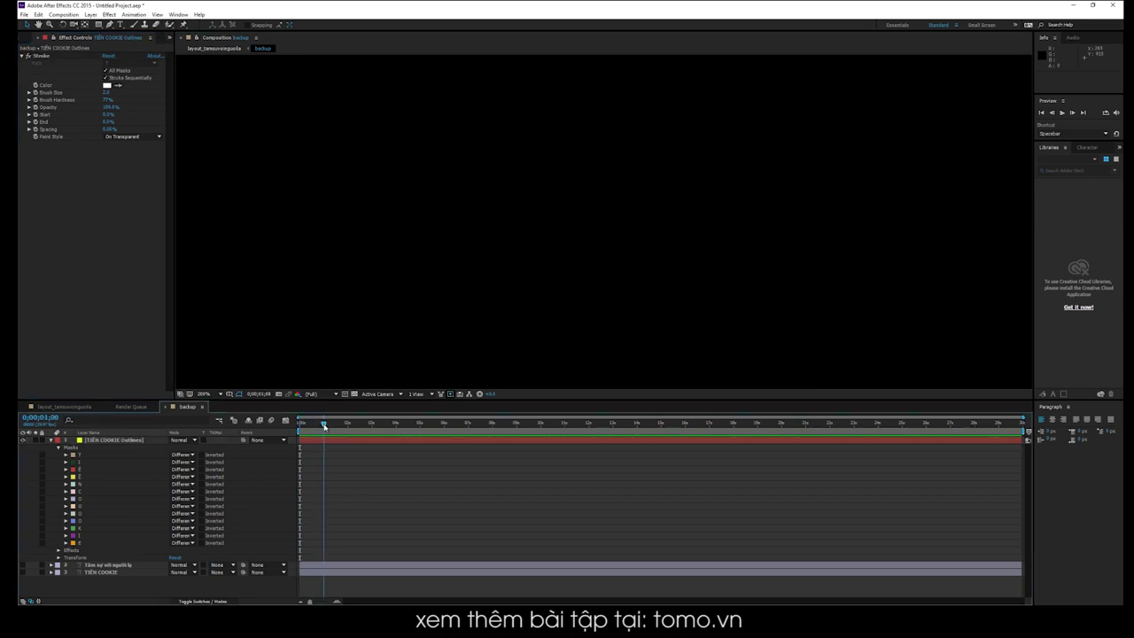
pyautogui.moveTo(301, 472); pyautogui.dragTo(324, 472)
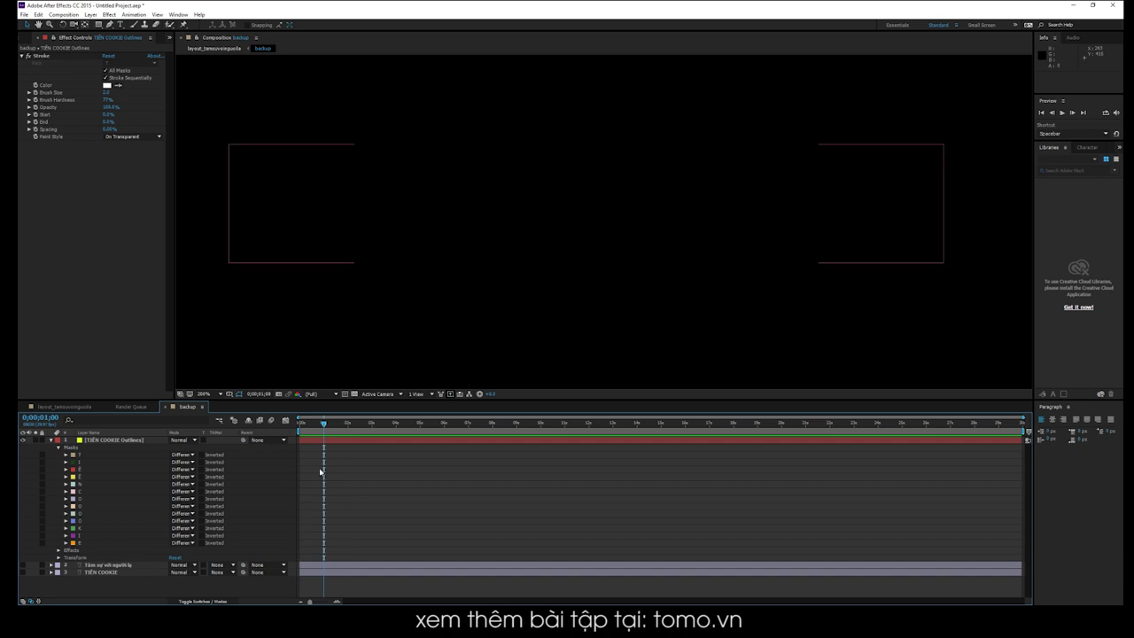
pyautogui.click(107, 440)
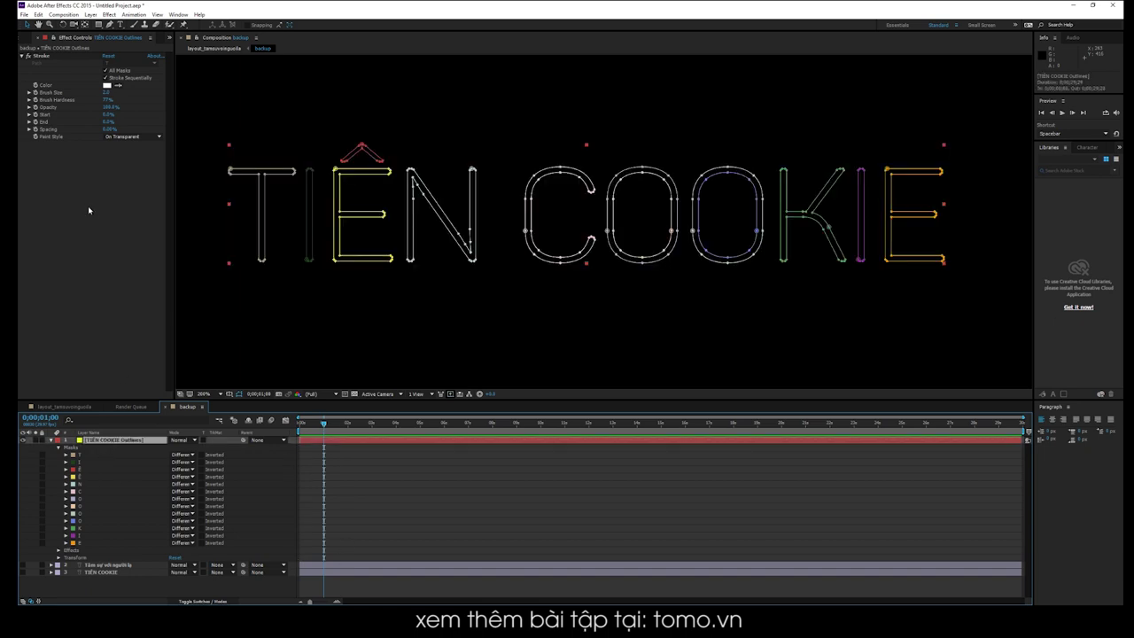
pyautogui.click(39, 122)
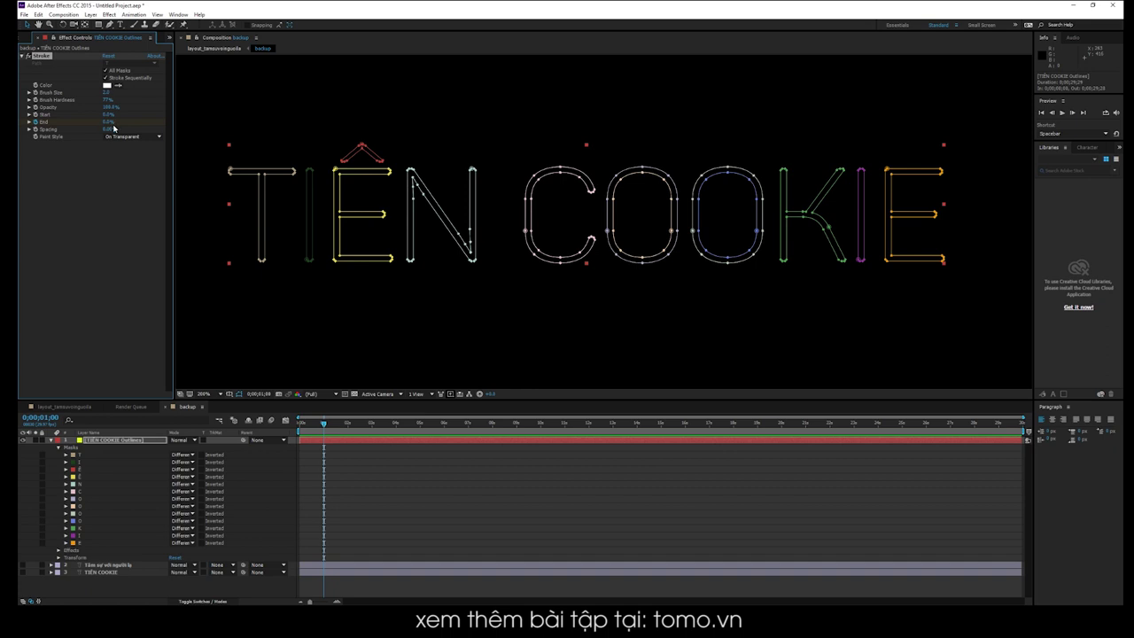
pyautogui.click(371, 427)
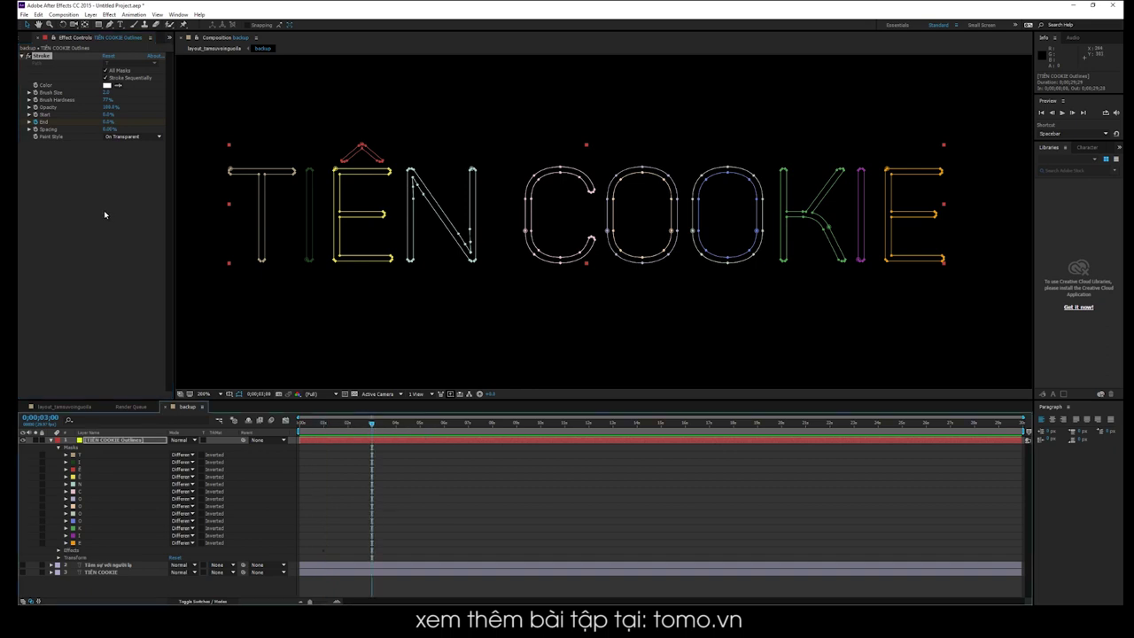
pyautogui.moveTo(108, 122); pyautogui.dragTo(203, 128)
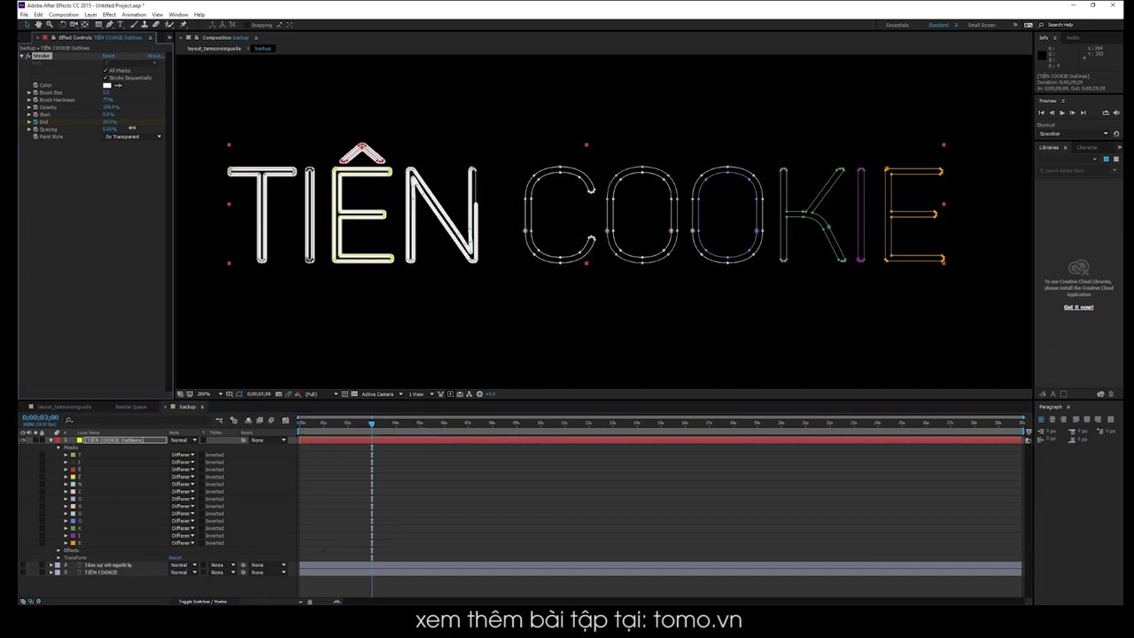
pyautogui.click(377, 501)
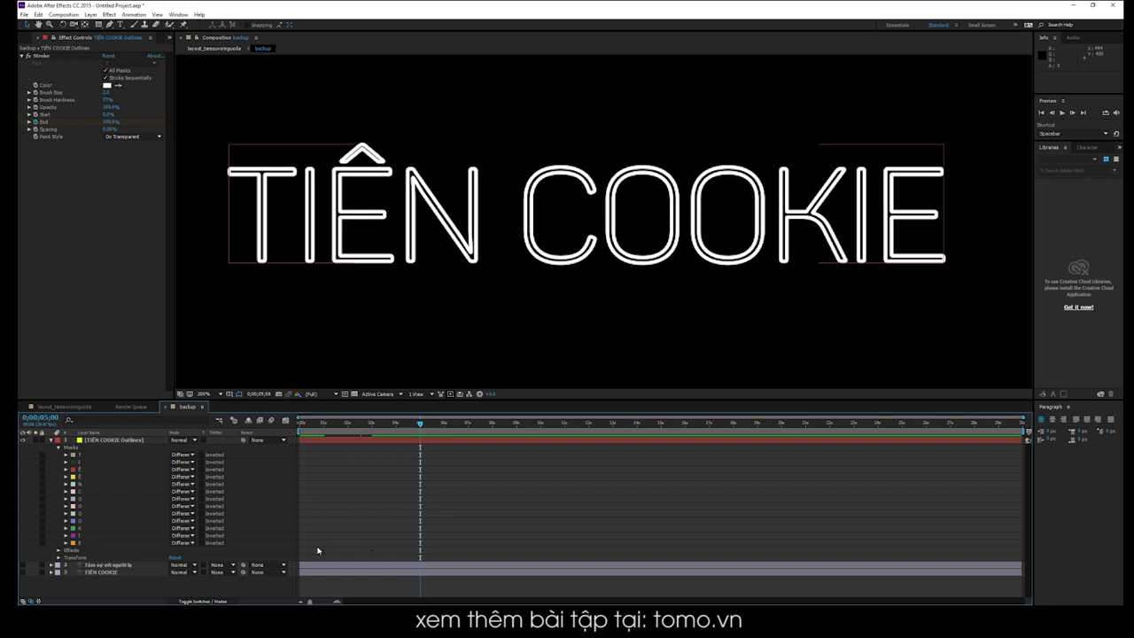
# Reveal the animated End with U, preview the write-on, and return to layout_tamsuvoinguoila.
pyautogui.click(351, 442)
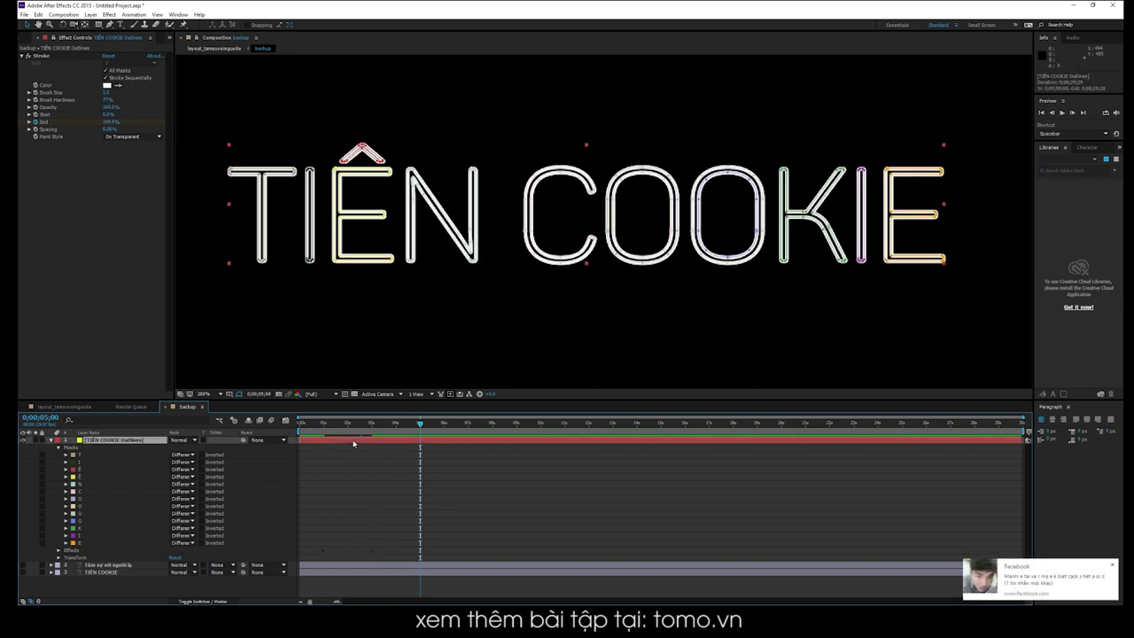
pyautogui.press('u')
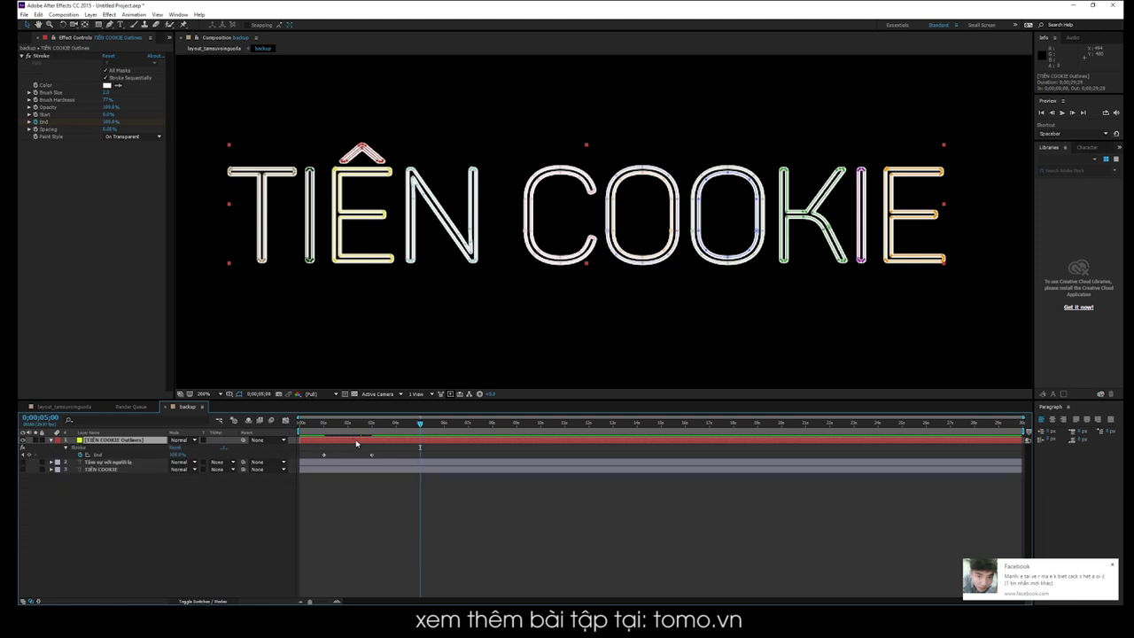
pyautogui.click(318, 423)
pyautogui.press('space')
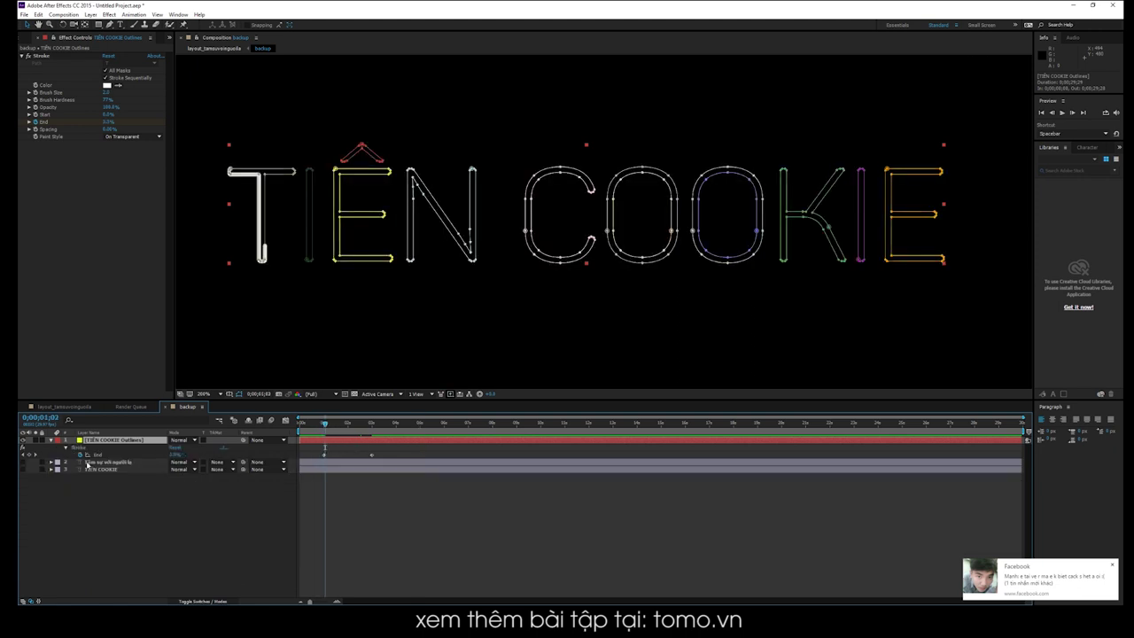
pyautogui.click(381, 544)
pyautogui.press('space')
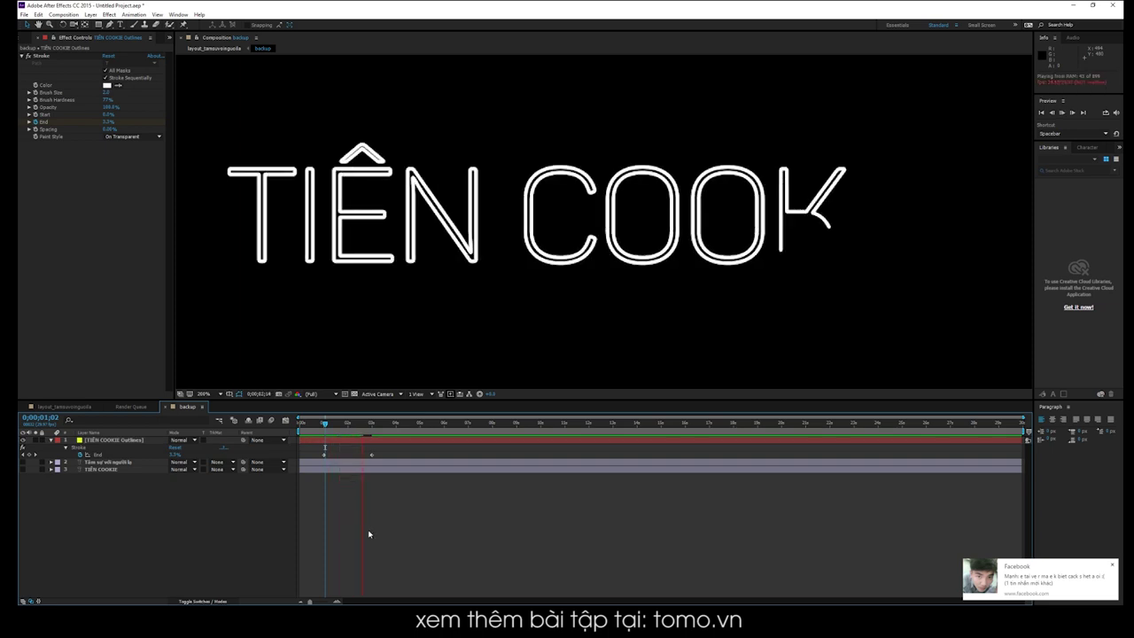
pyautogui.press('space')
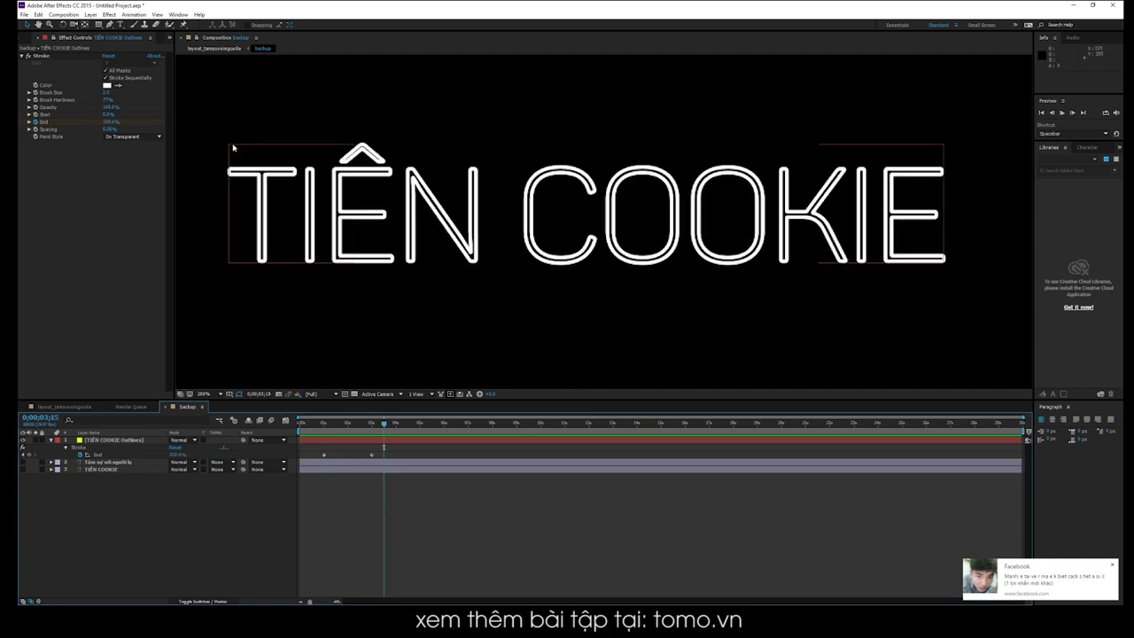
pyautogui.click(217, 48)
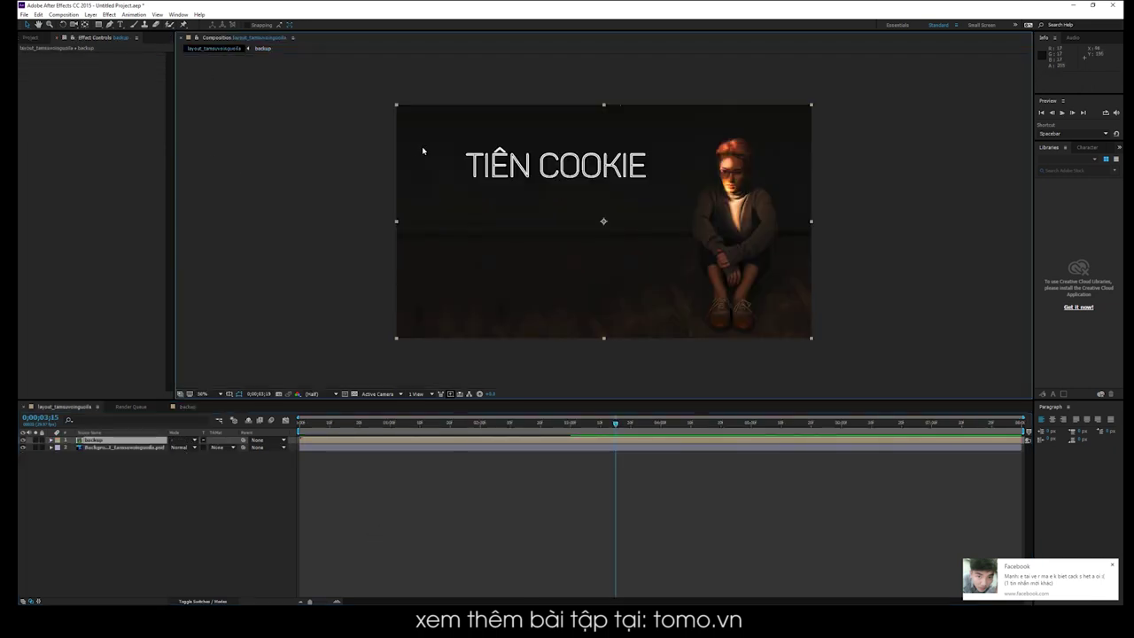
# Preview the layout comp's write-on, then select the Tâm sự với người lạ layer in the backup comp.
pyautogui.press('space')
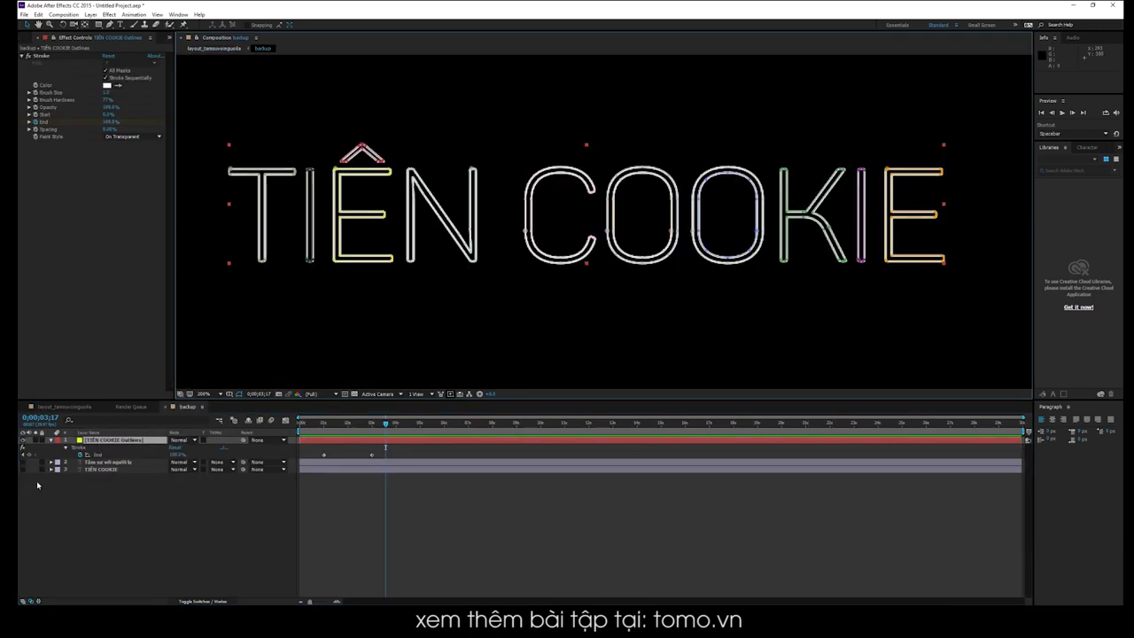
pyautogui.click(39, 462)
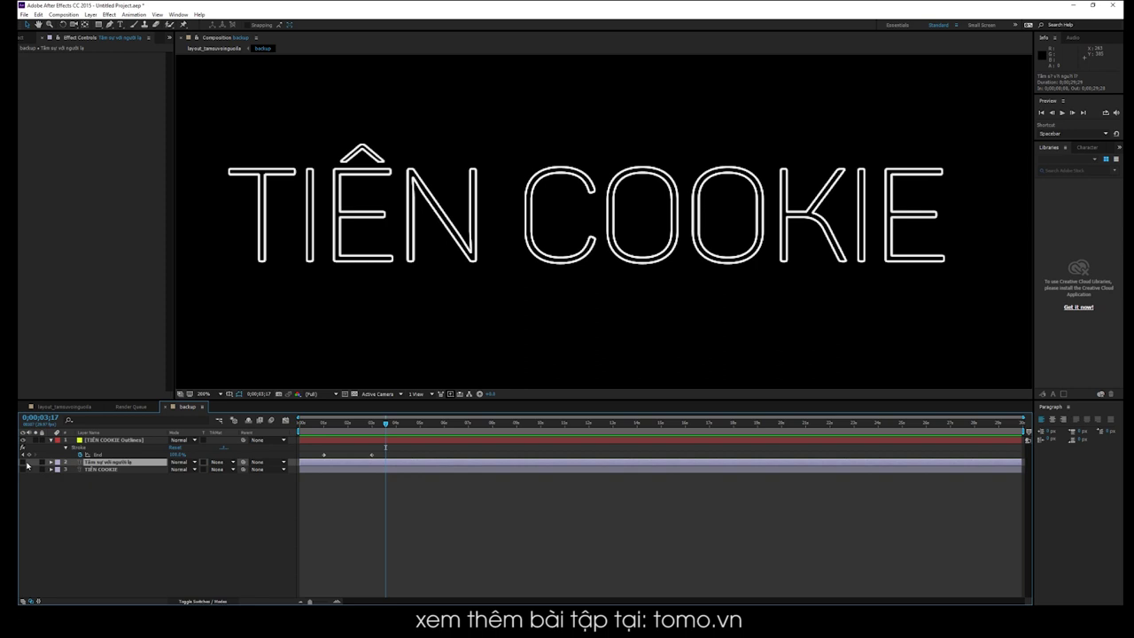
# Turn on visibility for the Tâm sự với người lạ subtitle layer.
pyautogui.click(23, 461)
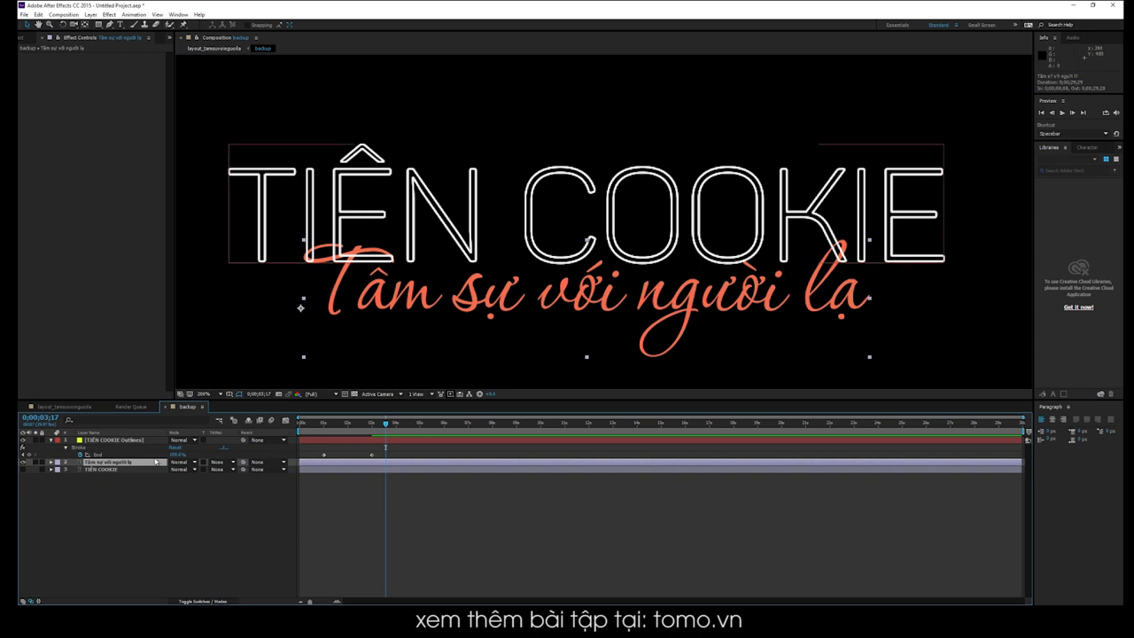
pyautogui.click(113, 470)
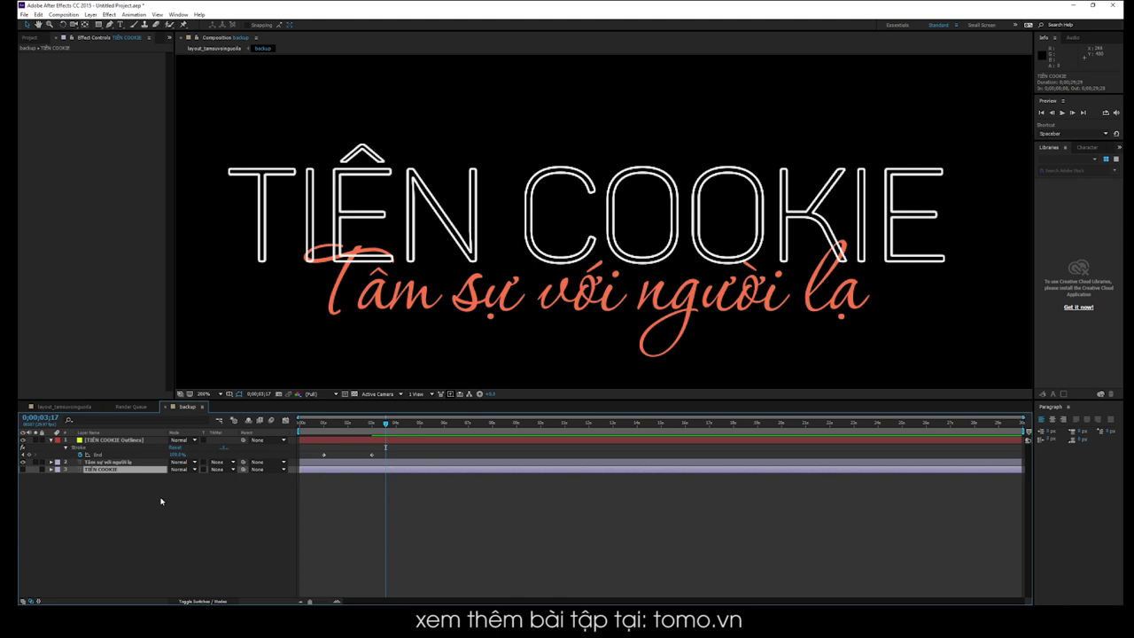
pyautogui.click(115, 462)
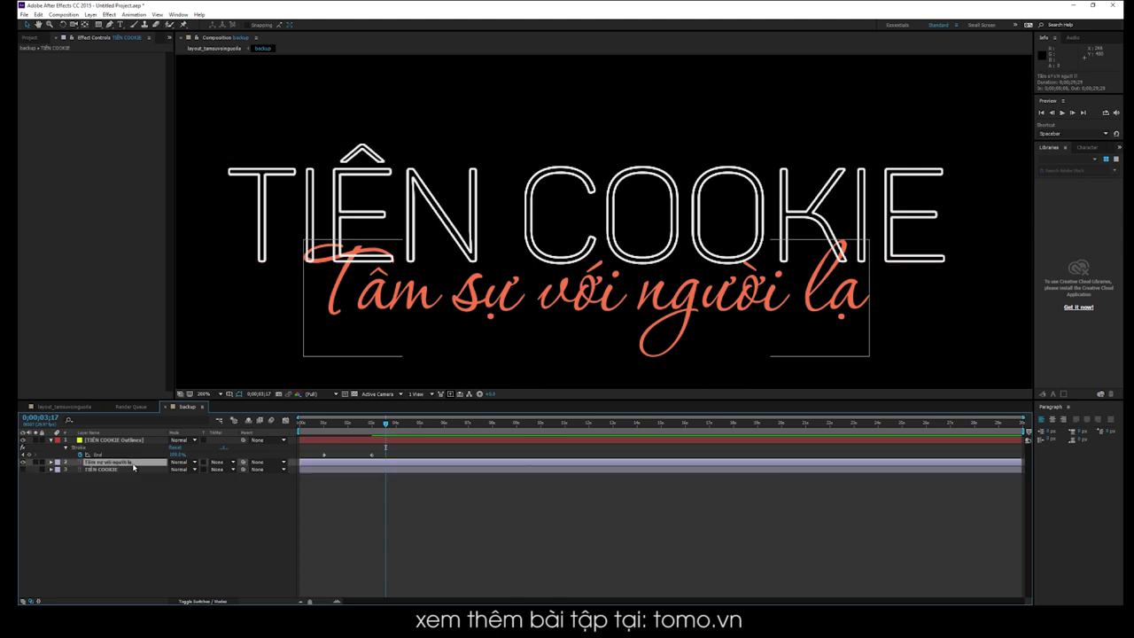
# Copy the Outlines layer's Stroke effect, paste it onto the subtitle at 0;00;00;27, then undo.
pyautogui.click(115, 439)
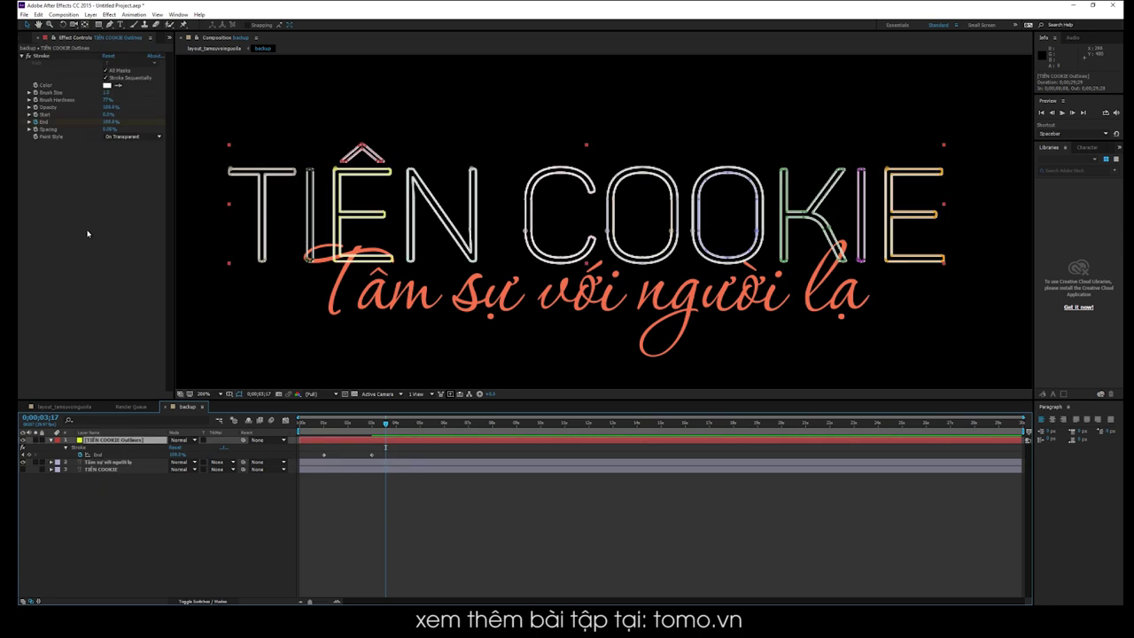
pyautogui.click(42, 64)
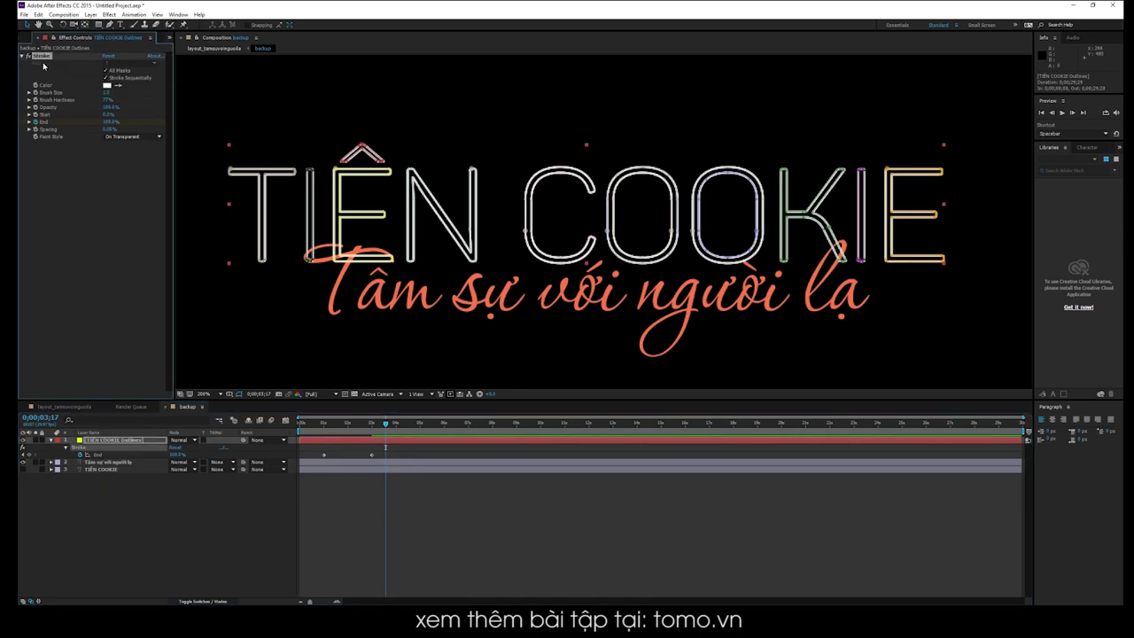
pyautogui.click(325, 425)
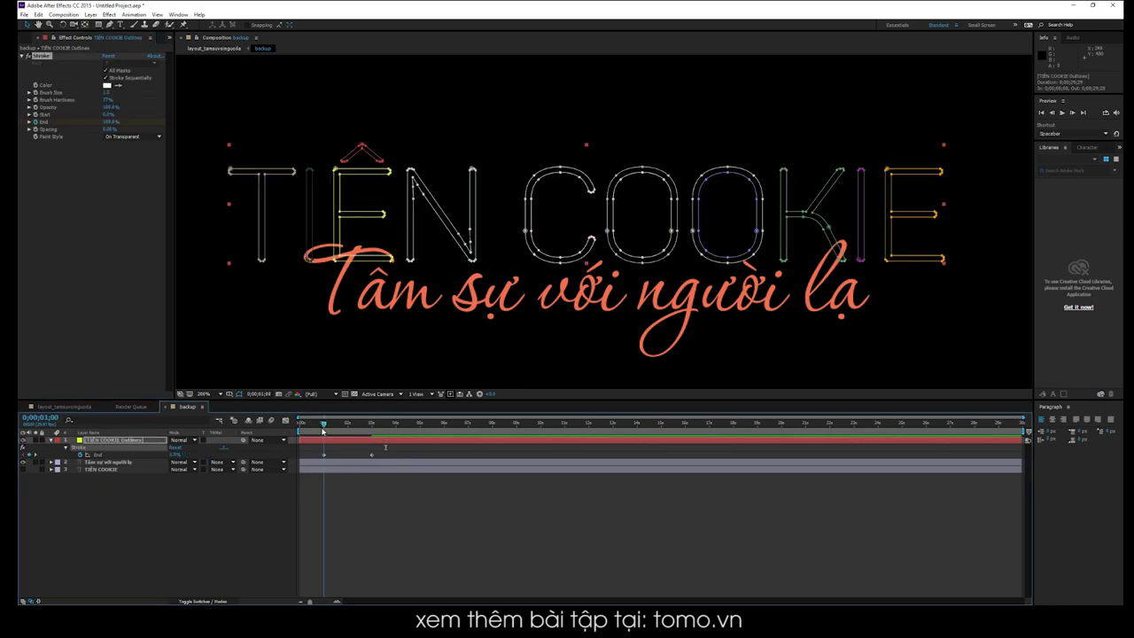
pyautogui.click(114, 461)
pyautogui.hotkey('ctrl', 'v')
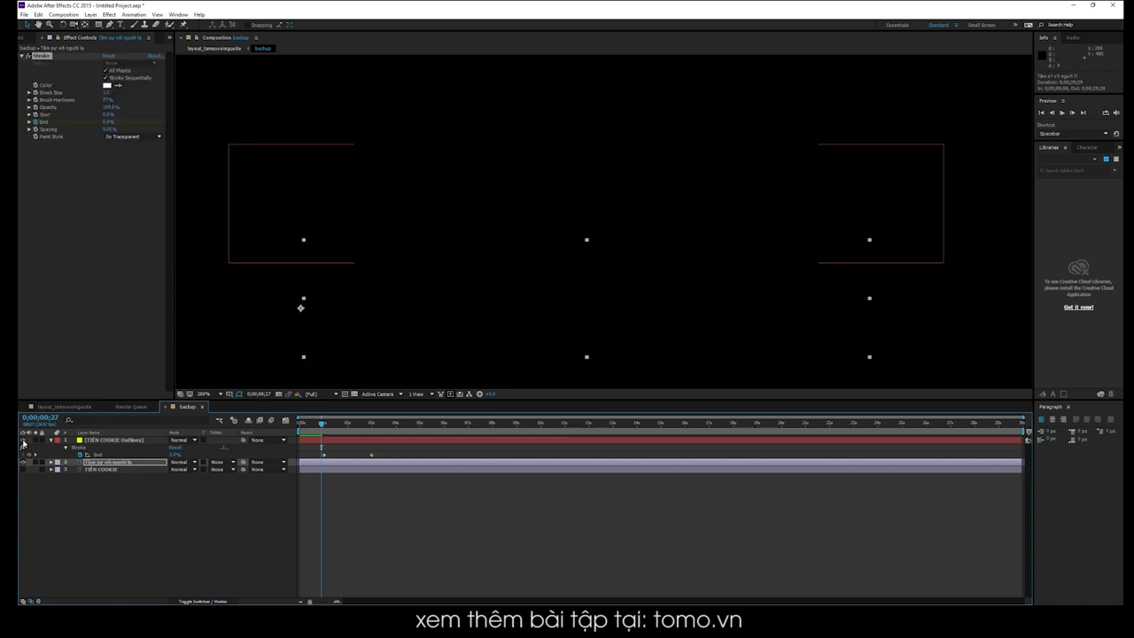
pyautogui.hotkey('ctrl', 'z')
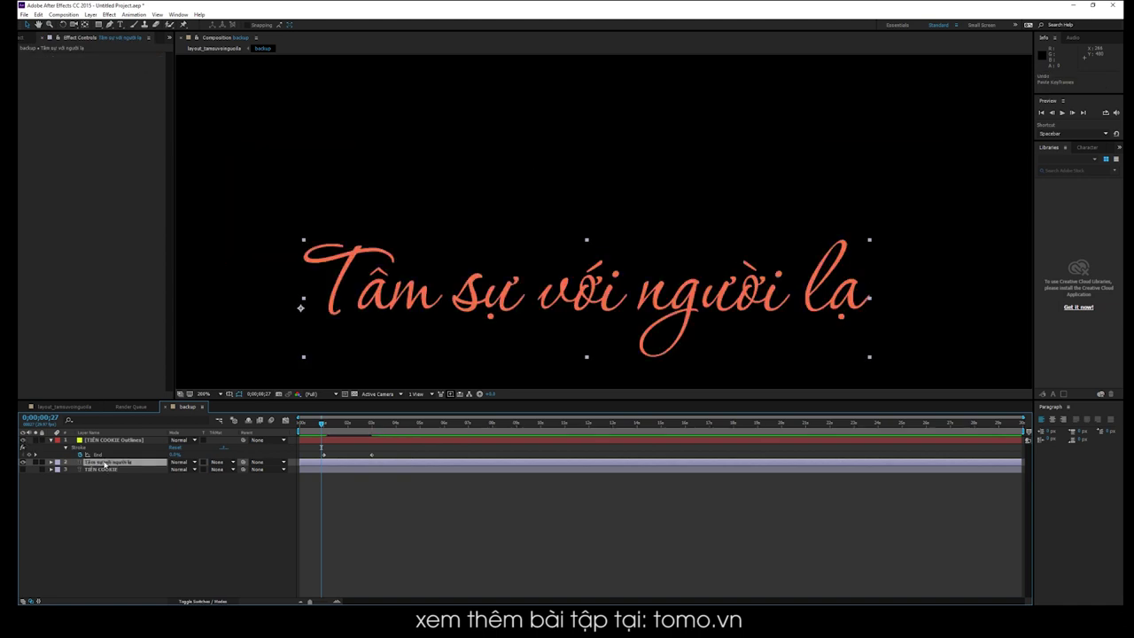
# Create masks from the subtitle text and paste the animated Stroke onto the new Outlines layer.
pyautogui.rightClick(104, 462)
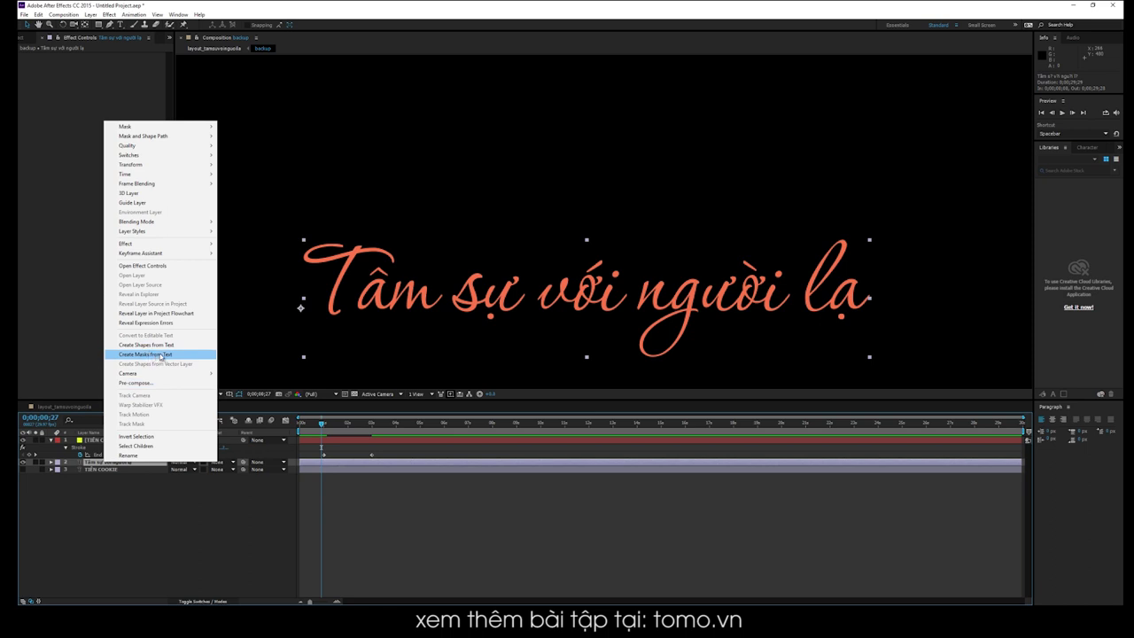
pyautogui.click(161, 357)
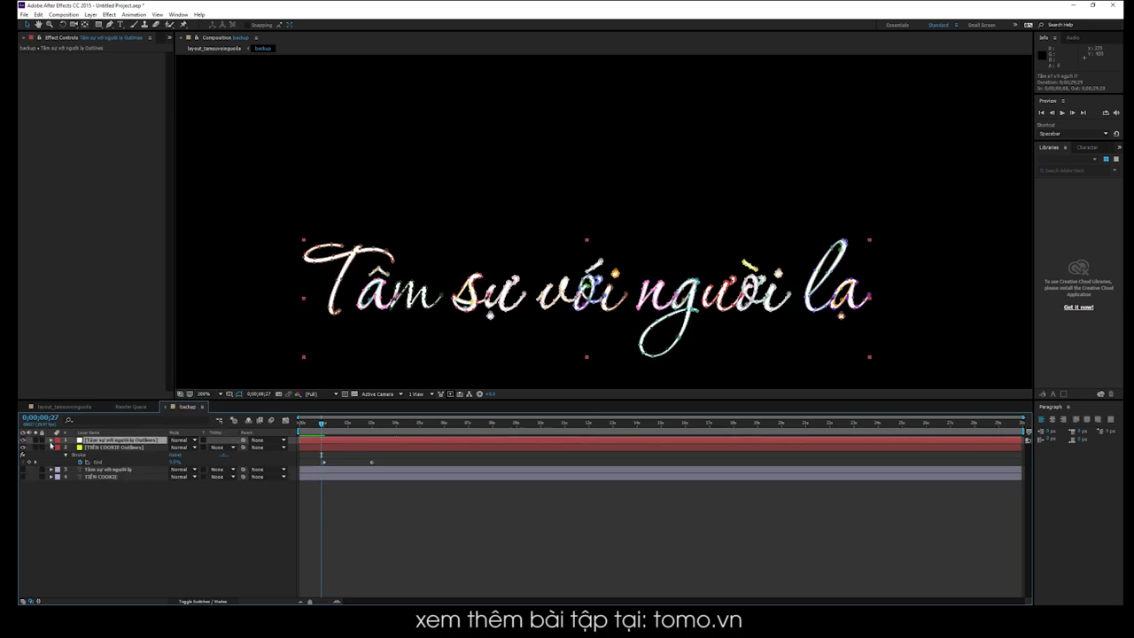
pyautogui.hotkey('ctrl', 'v')
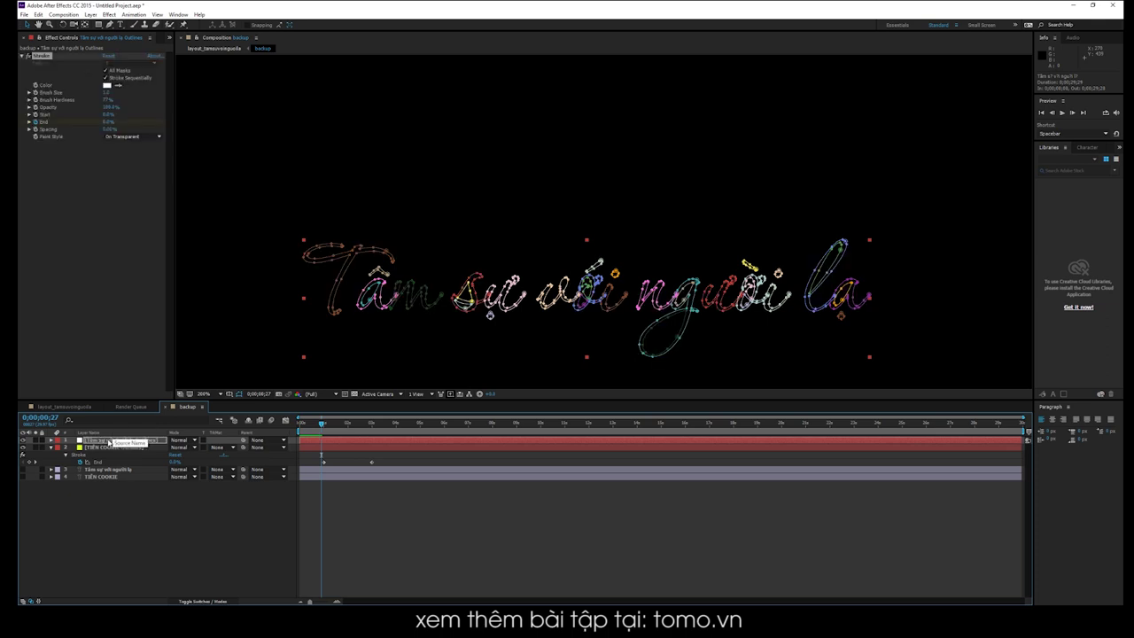
# Check the TIÊN COOKIE Outlines layer's Stroke effect, then deselect and hide the subtitle mask outlines.
pyautogui.click(114, 447)
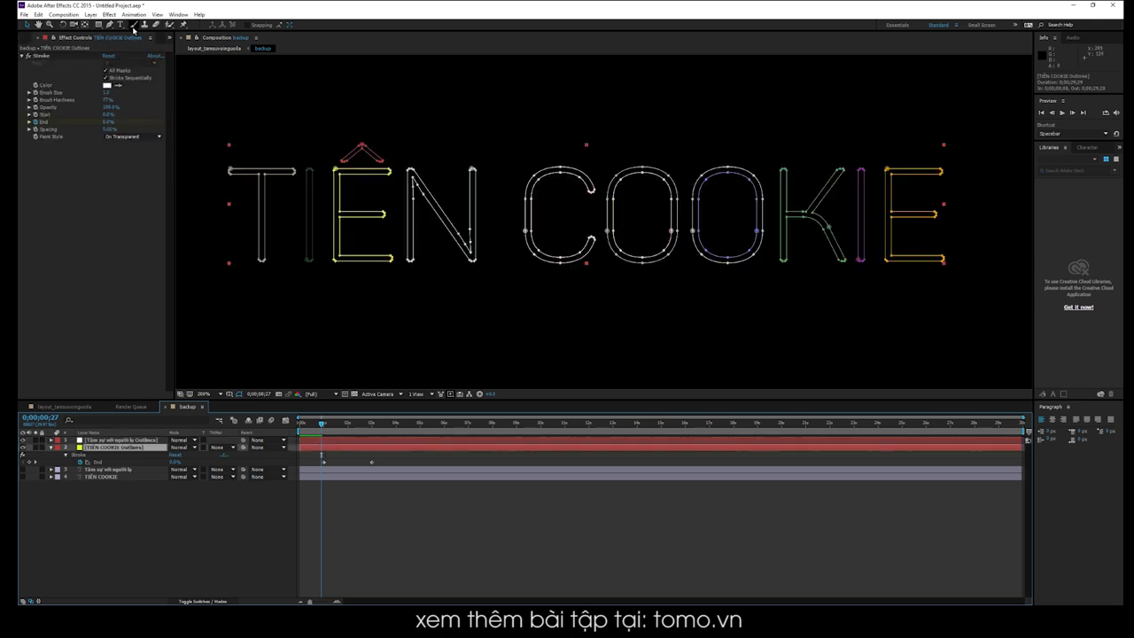
pyautogui.rightClick(46, 56)
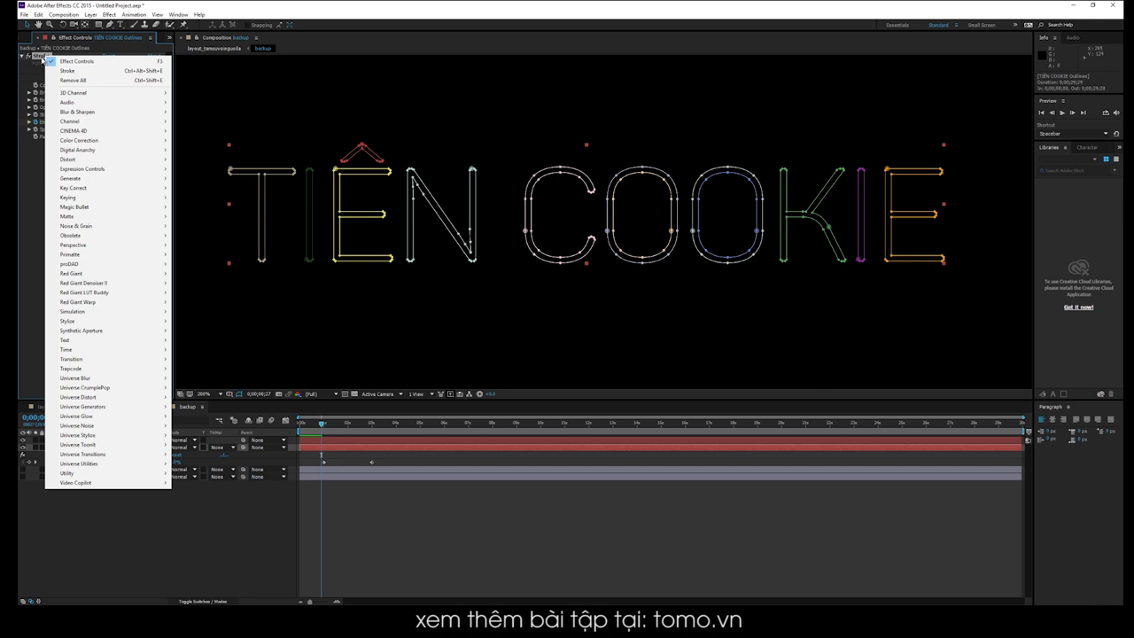
pyautogui.click(28, 215)
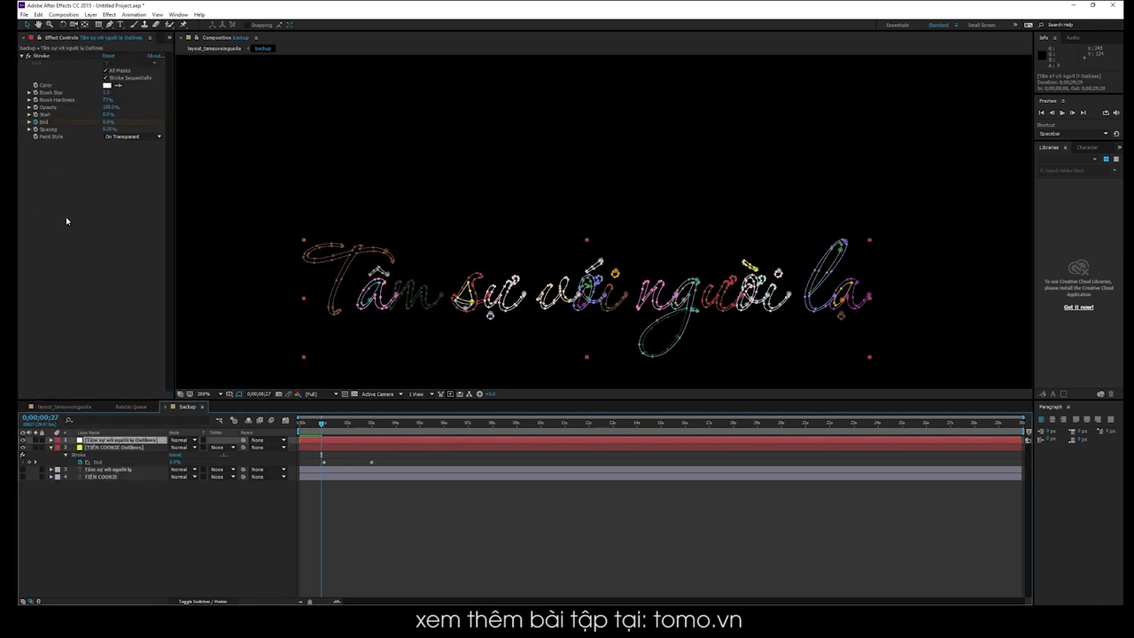
pyautogui.click(418, 565)
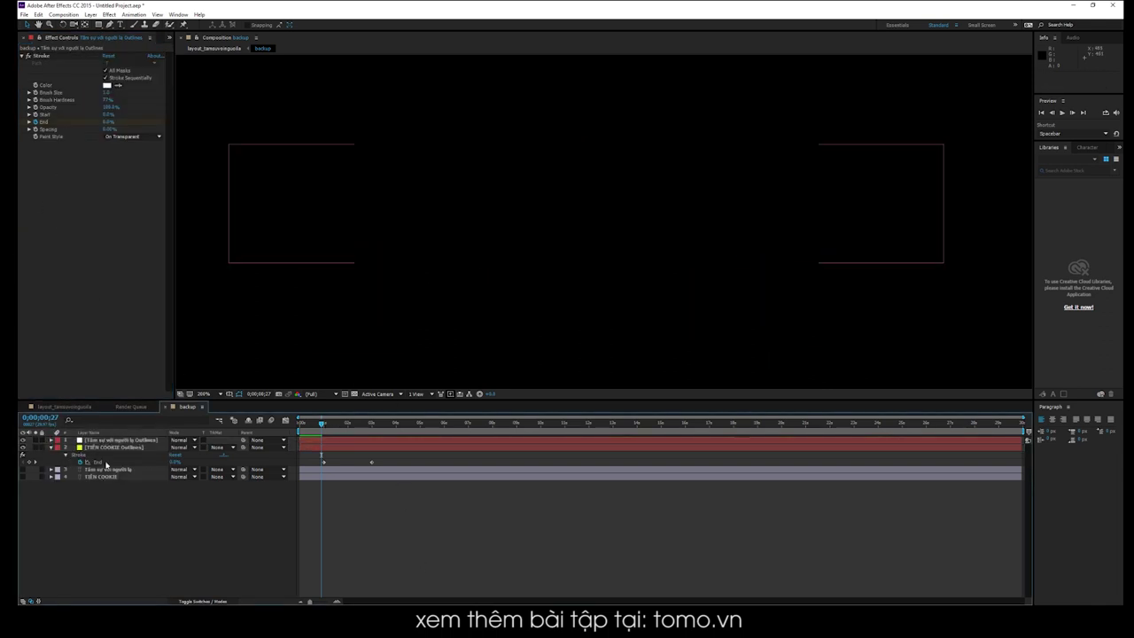
pyautogui.click(23, 447)
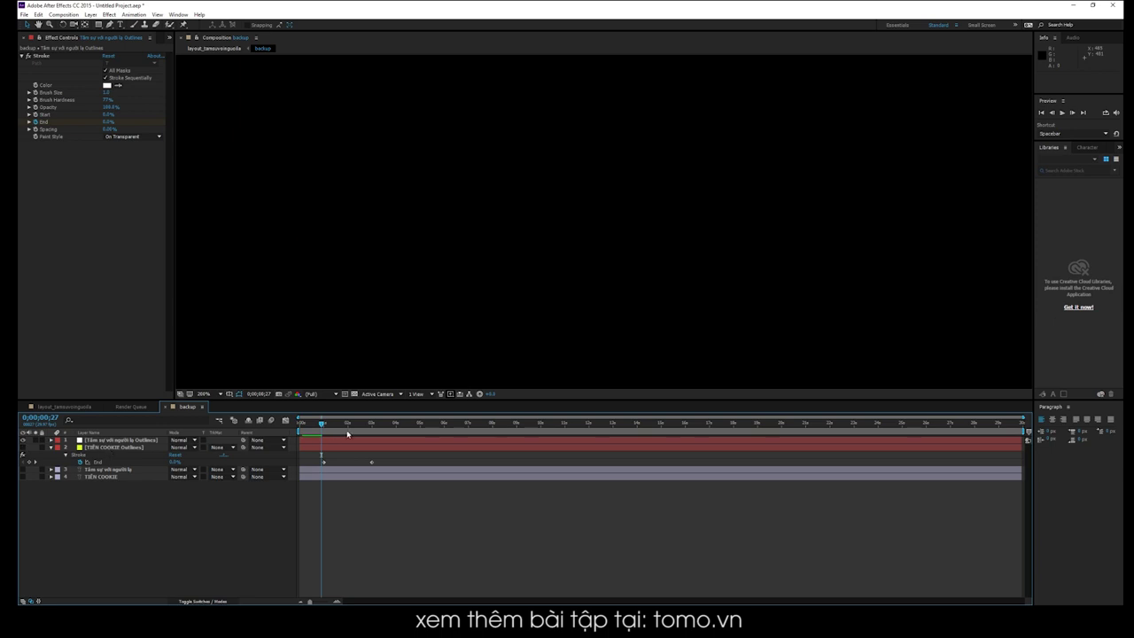
# Scrub to 0;00;01;25 to check the subtitle stroke, hide both outline layers, and show the original text.
pyautogui.moveTo(321, 423); pyautogui.dragTo(344, 424)
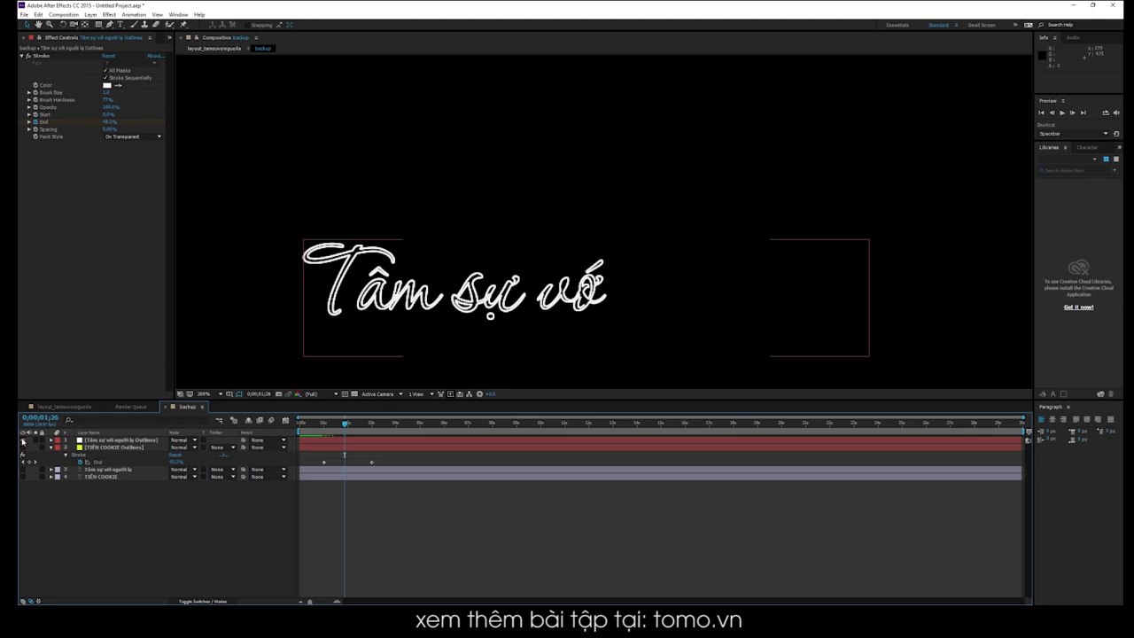
pyautogui.moveTo(22, 439); pyautogui.dragTo(31, 475)
pyautogui.click(23, 470)
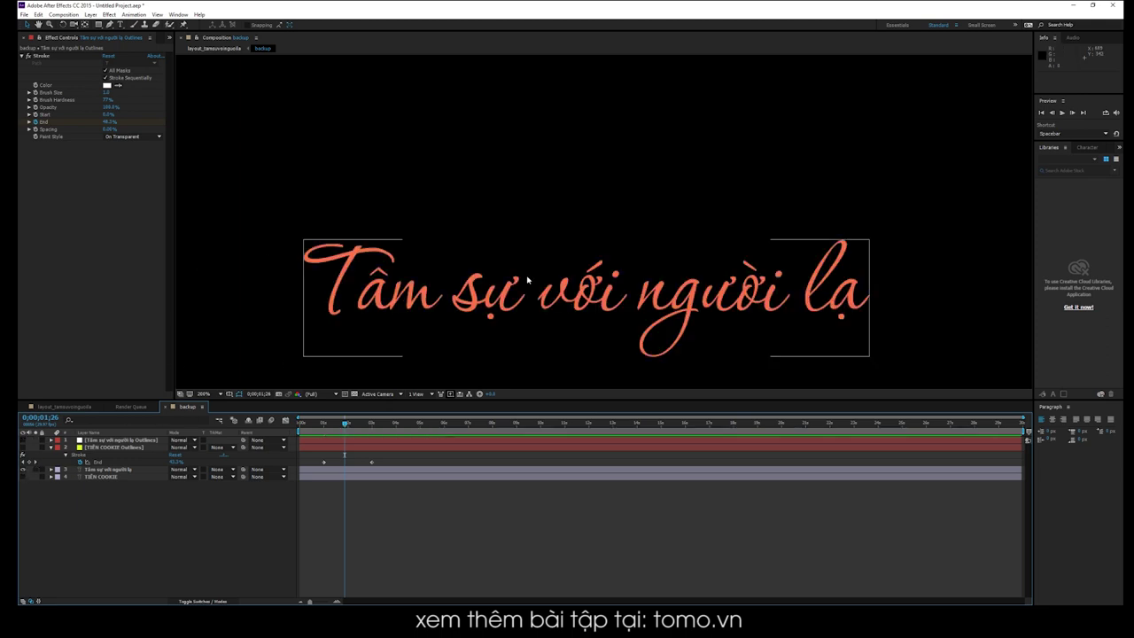
# Select 'với' in the subtitle and colour it magenta in the text fill picker.
pyautogui.doubleClick(600, 308)
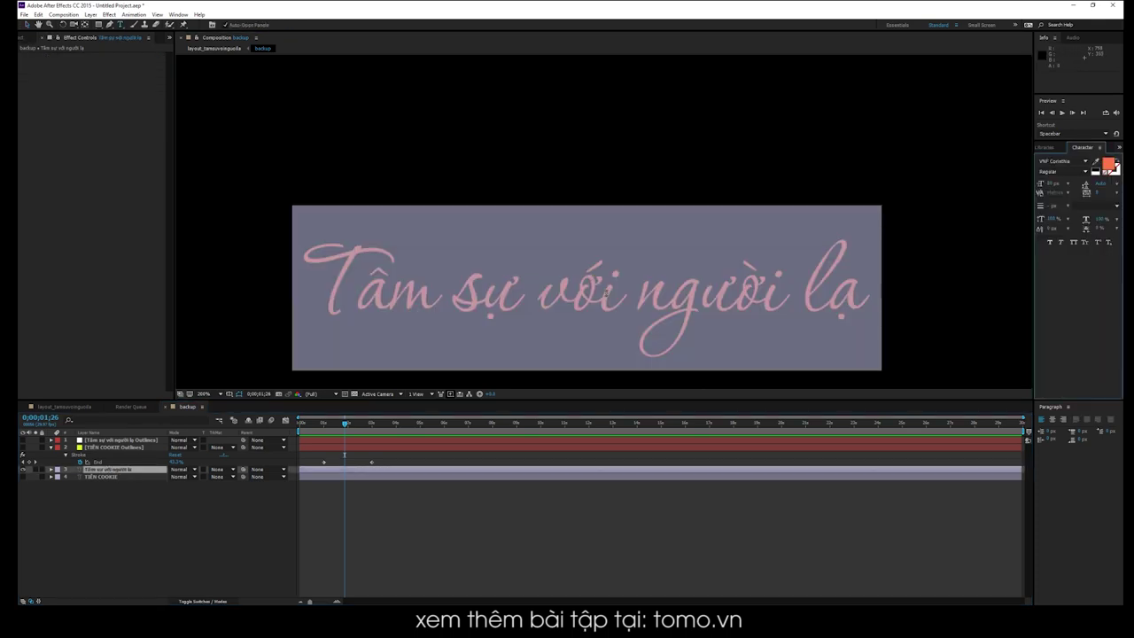
pyautogui.click(600, 308)
pyautogui.moveTo(538, 297); pyautogui.dragTo(614, 299)
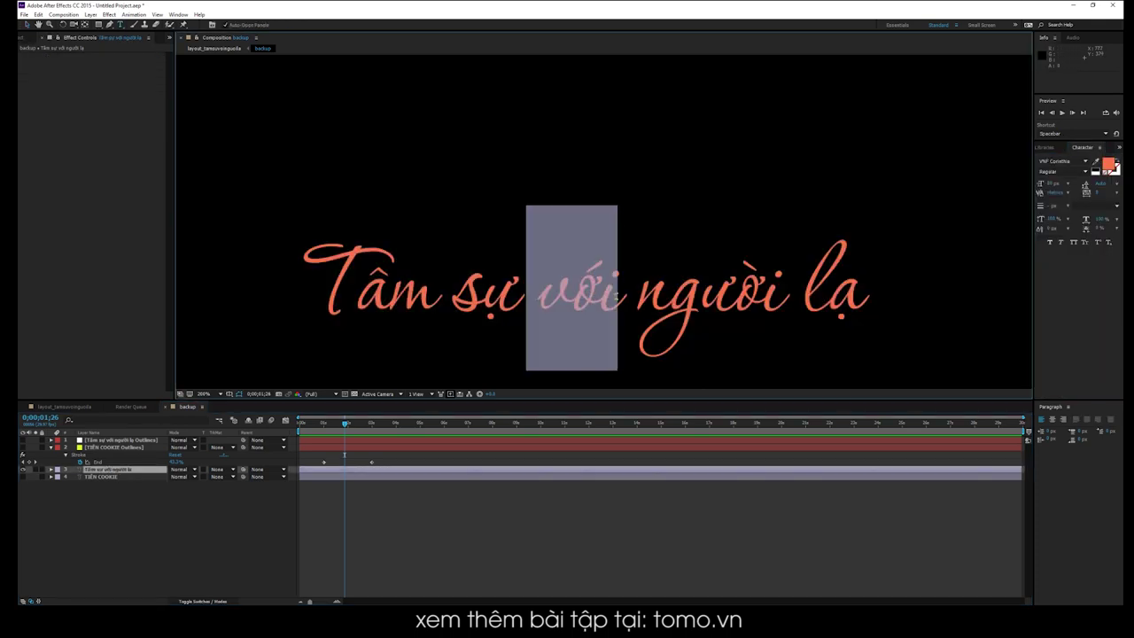
pyautogui.click(1107, 165)
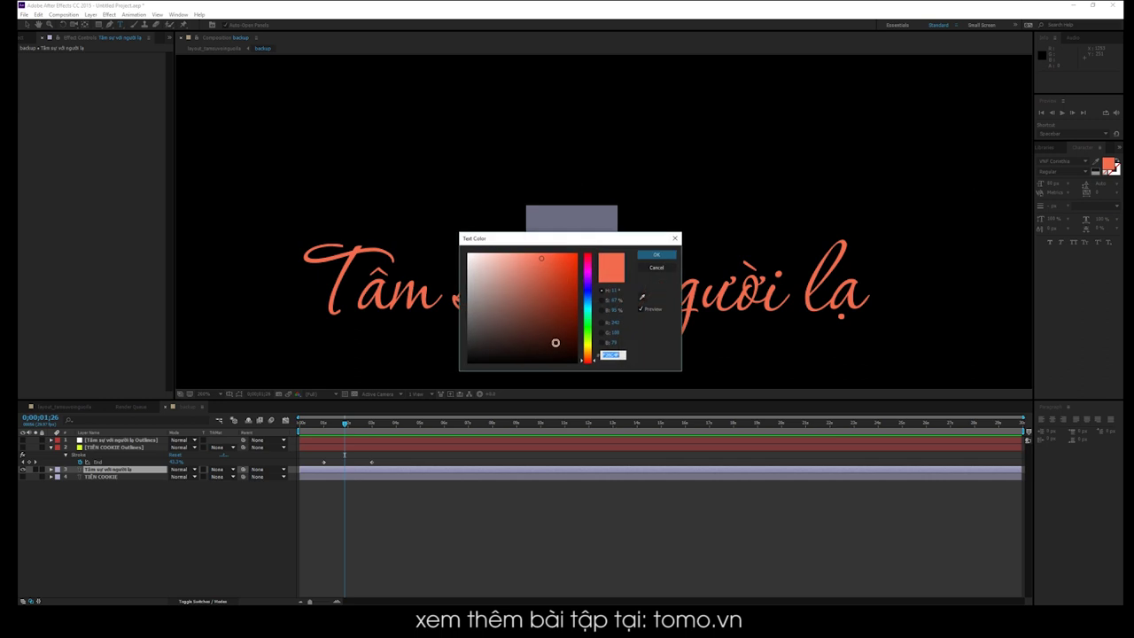
pyautogui.write('13FF00')
pyautogui.press('Tab')
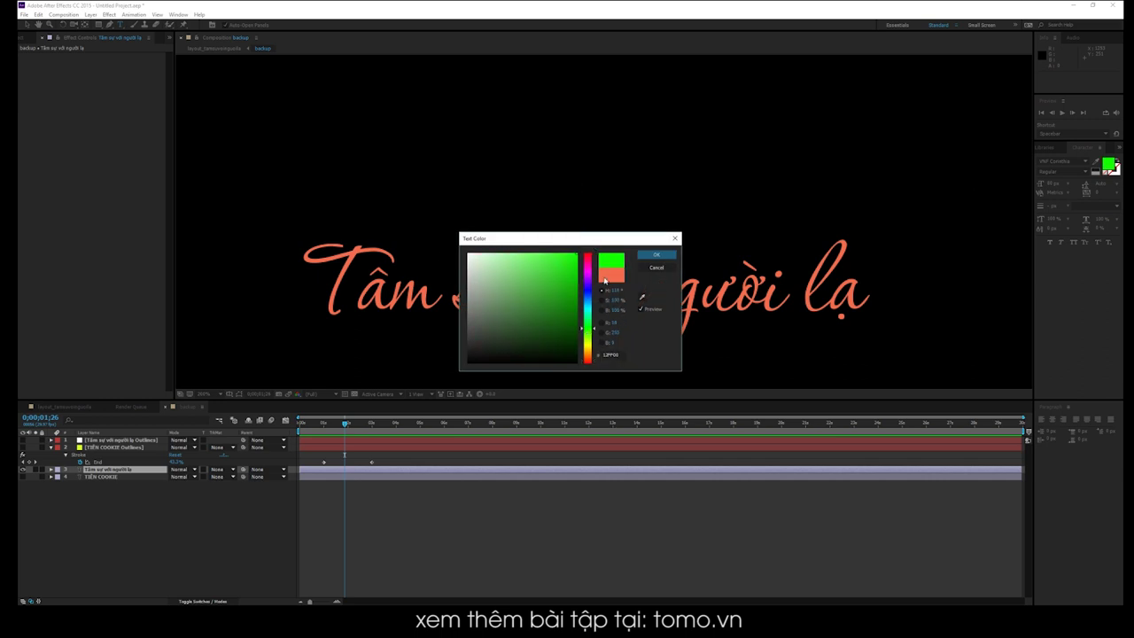
pyautogui.click(588, 290)
pyautogui.click(587, 270)
pyautogui.click(653, 255)
# Reselect 'với', fine-tune its magenta fill, and finish editing the subtitle text.
pyautogui.moveTo(636, 293); pyautogui.dragTo(528, 292)
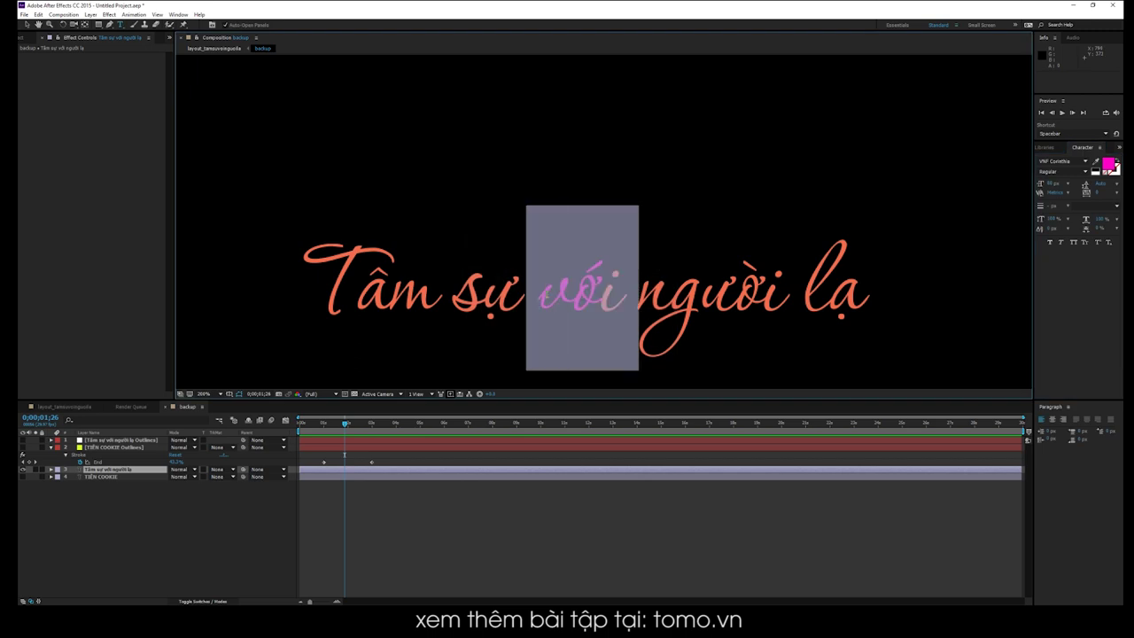
pyautogui.click(1108, 164)
pyautogui.click(586, 259)
pyautogui.click(656, 254)
pyautogui.press('KP_Enter')
pyautogui.press('Return')
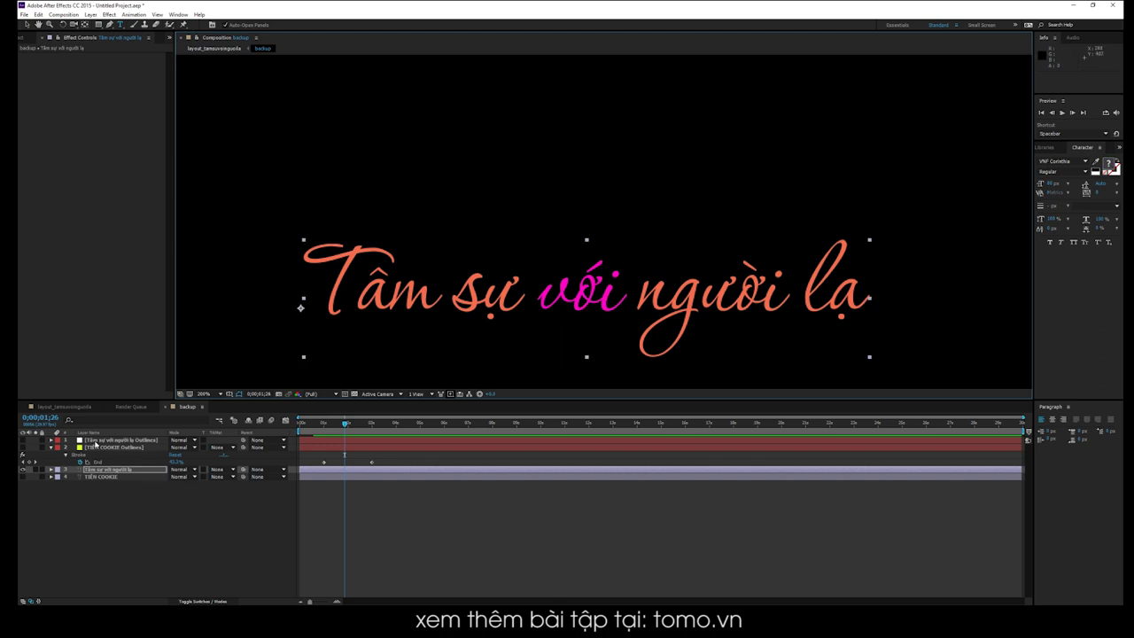
pyautogui.click(95, 441)
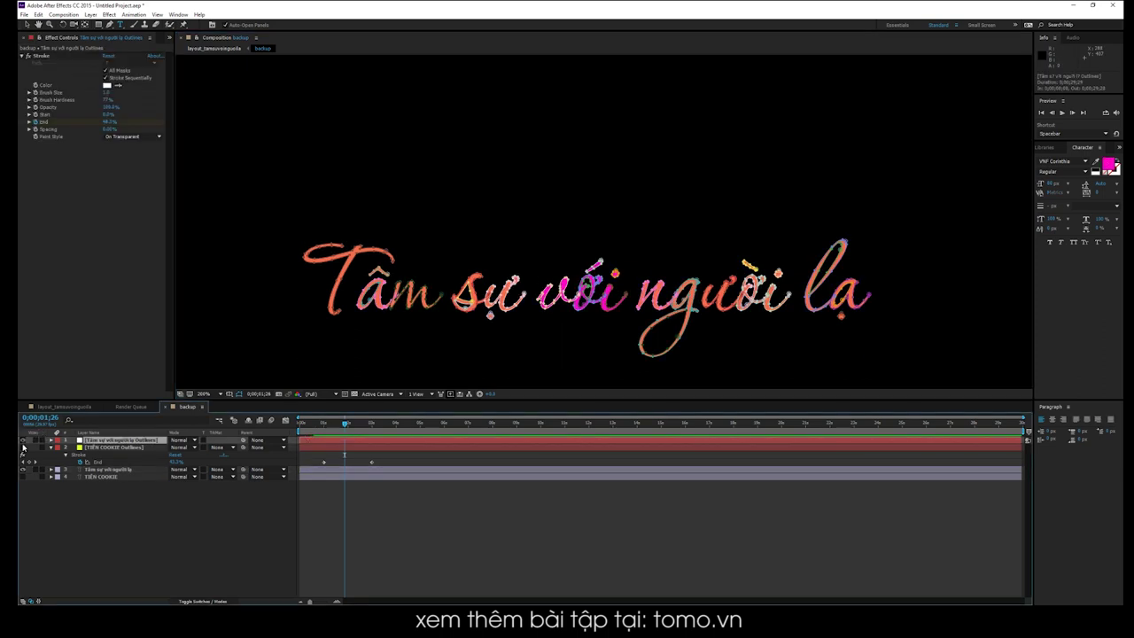
# Show the subtitle Outlines layer and hide the plain subtitle text layer.
pyautogui.click(22, 440)
pyautogui.click(22, 468)
pyautogui.click(548, 554)
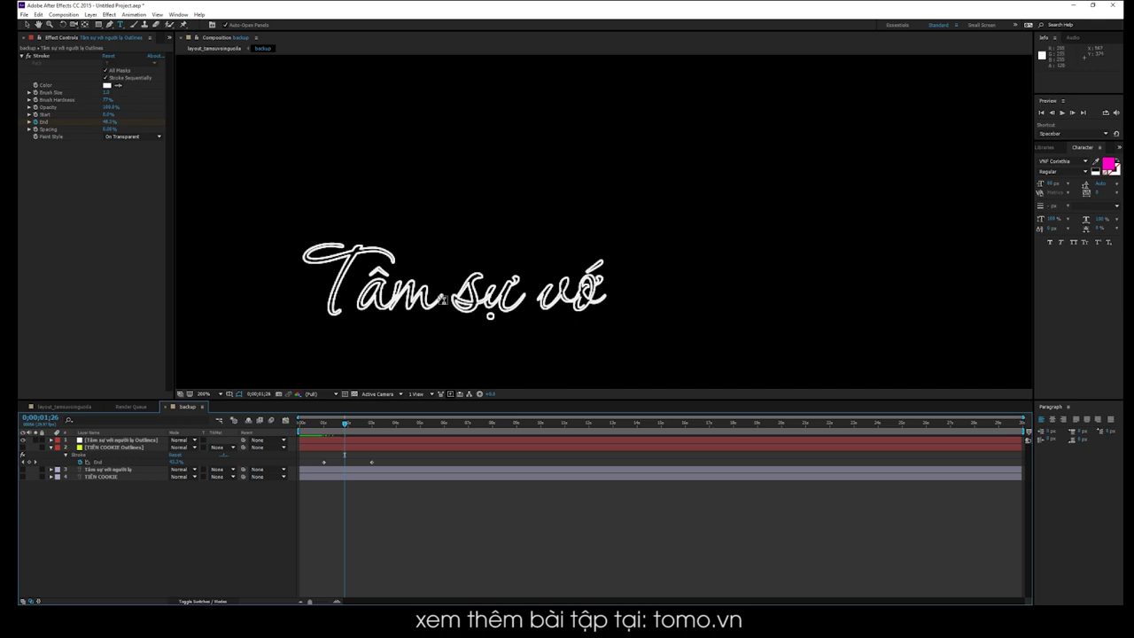
# Place the plain subtitle text layer directly beneath the subtitle Outlines layer.
pyautogui.click(105, 469)
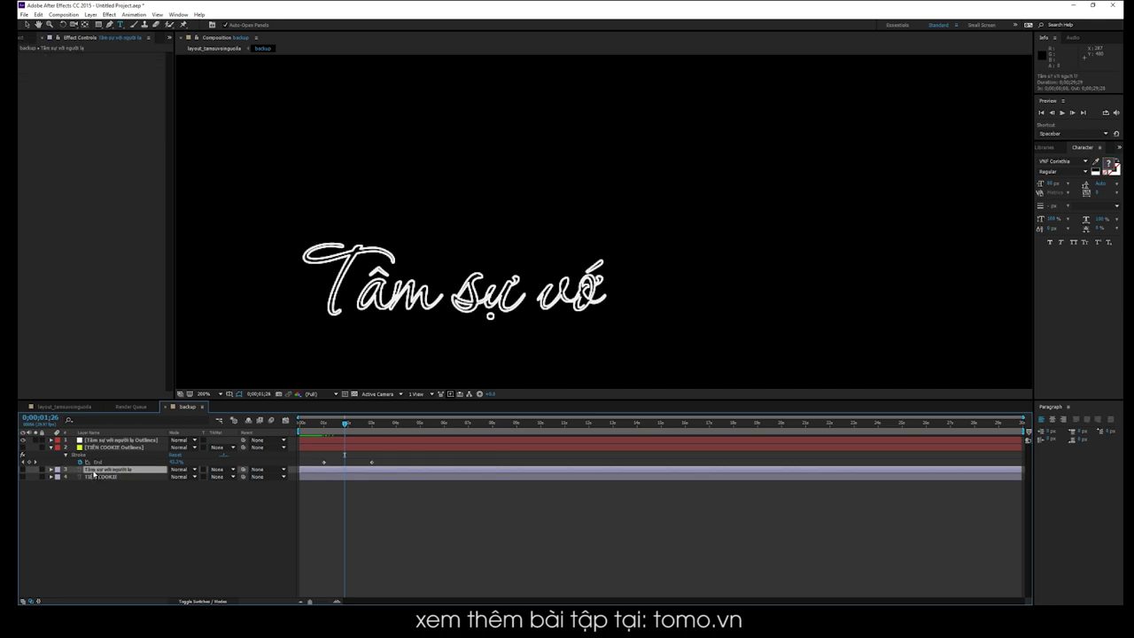
pyautogui.click(109, 454)
pyautogui.click(107, 440)
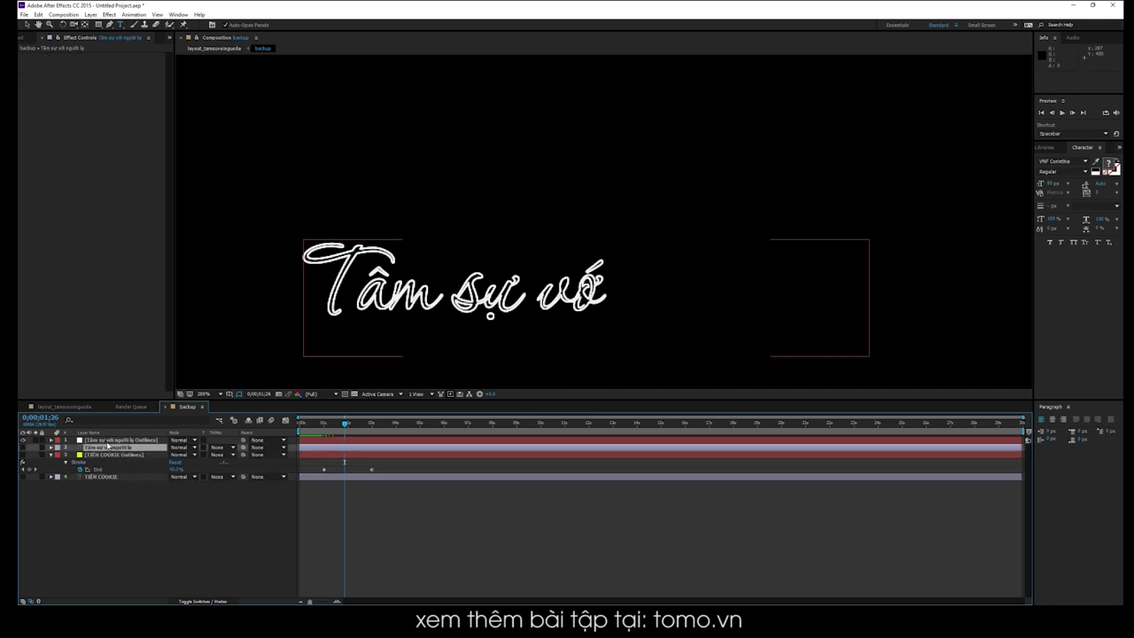
pyautogui.hotkey('ctrl', 'v')
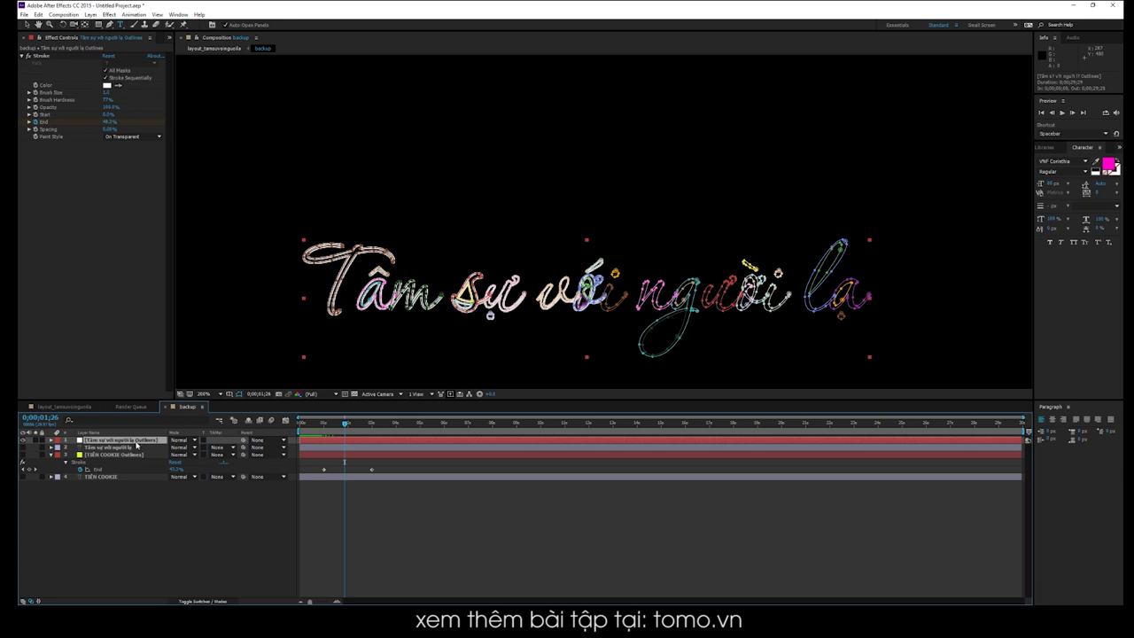
pyautogui.click(131, 449)
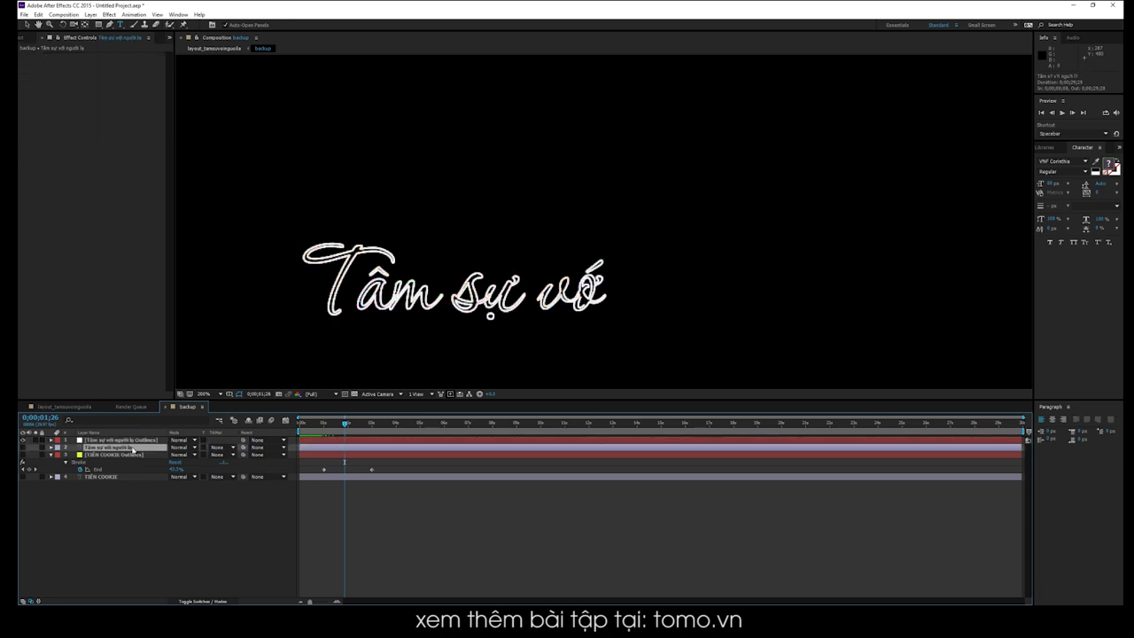
pyautogui.click(115, 440)
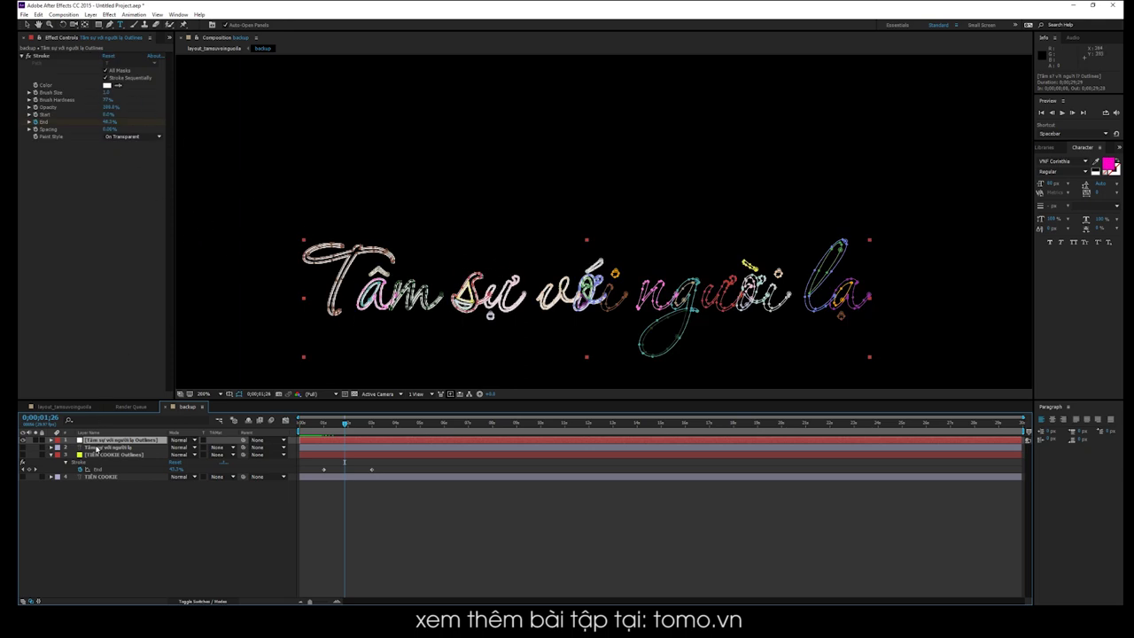
pyautogui.click(95, 454)
pyautogui.click(97, 447)
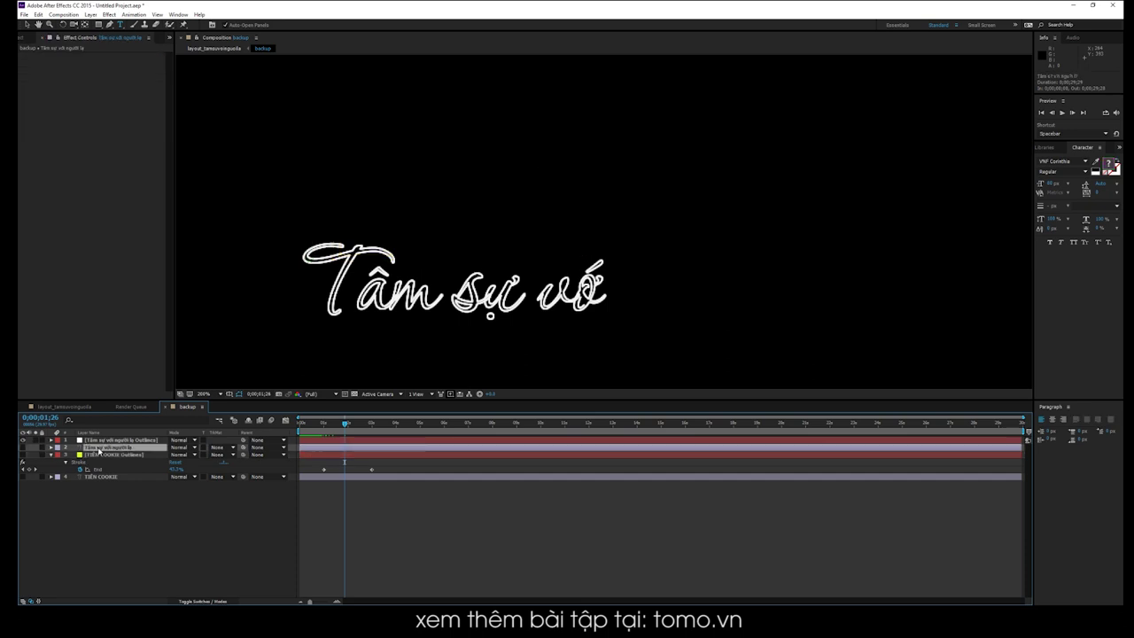
pyautogui.click(106, 439)
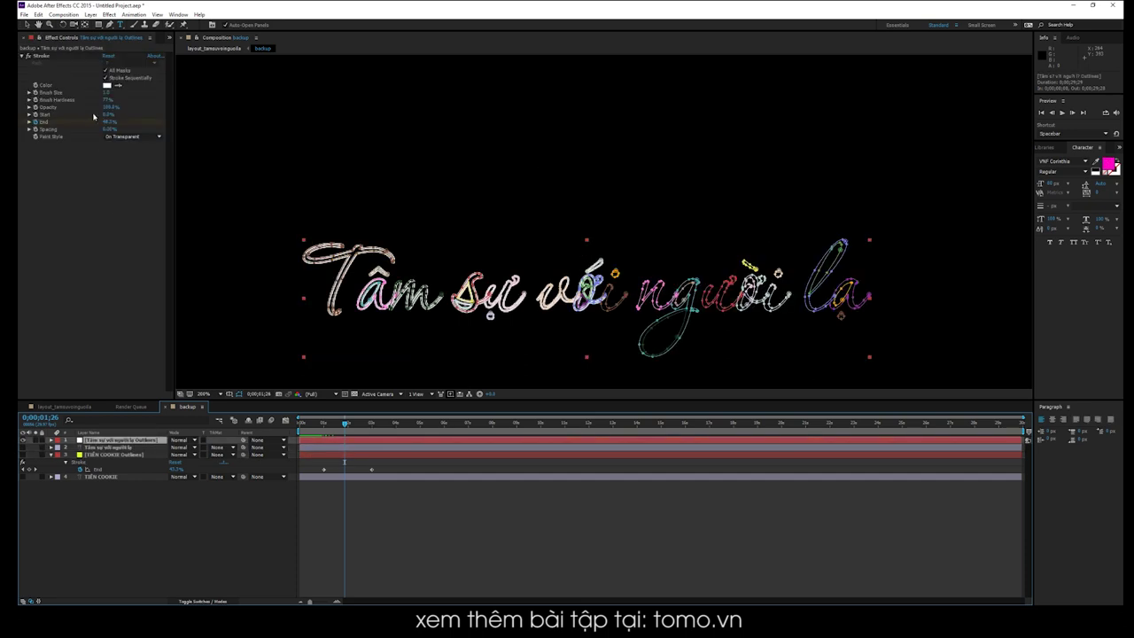
pyautogui.click(106, 92)
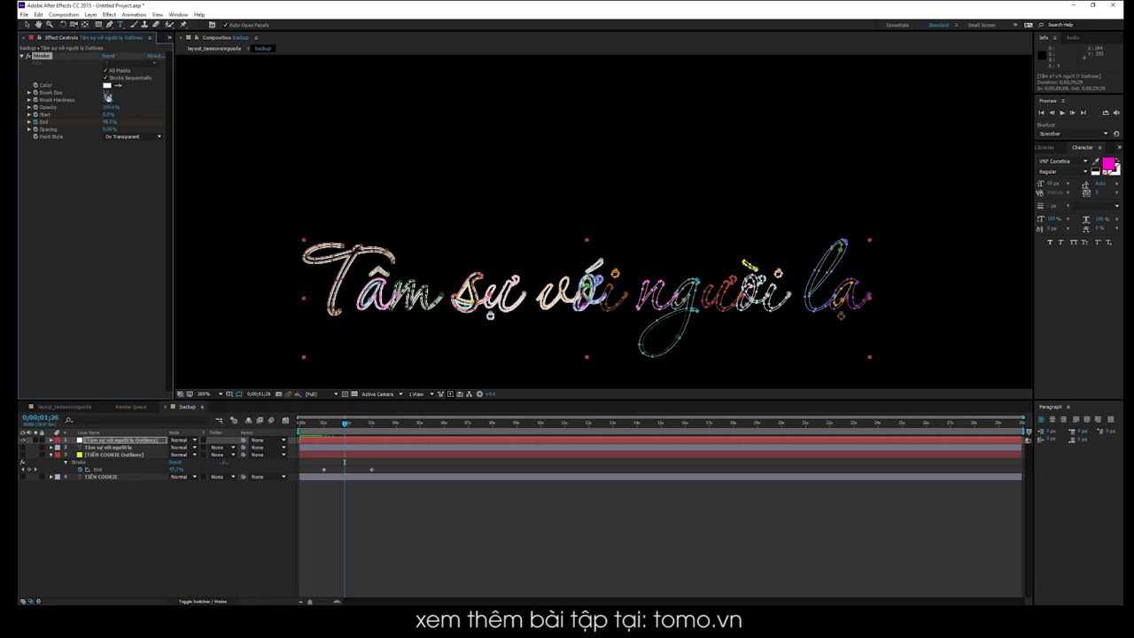
# Set the subtitle Stroke's Brush Size to 5 and scrub to check the bold white write-on.
pyautogui.click(440, 496)
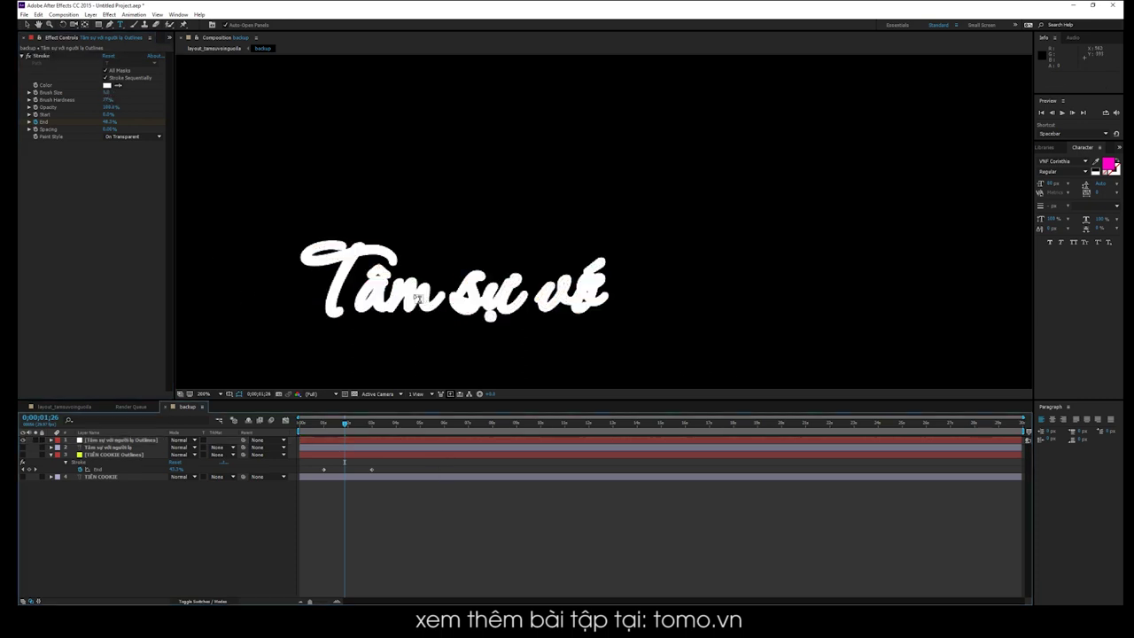
pyautogui.click(107, 92)
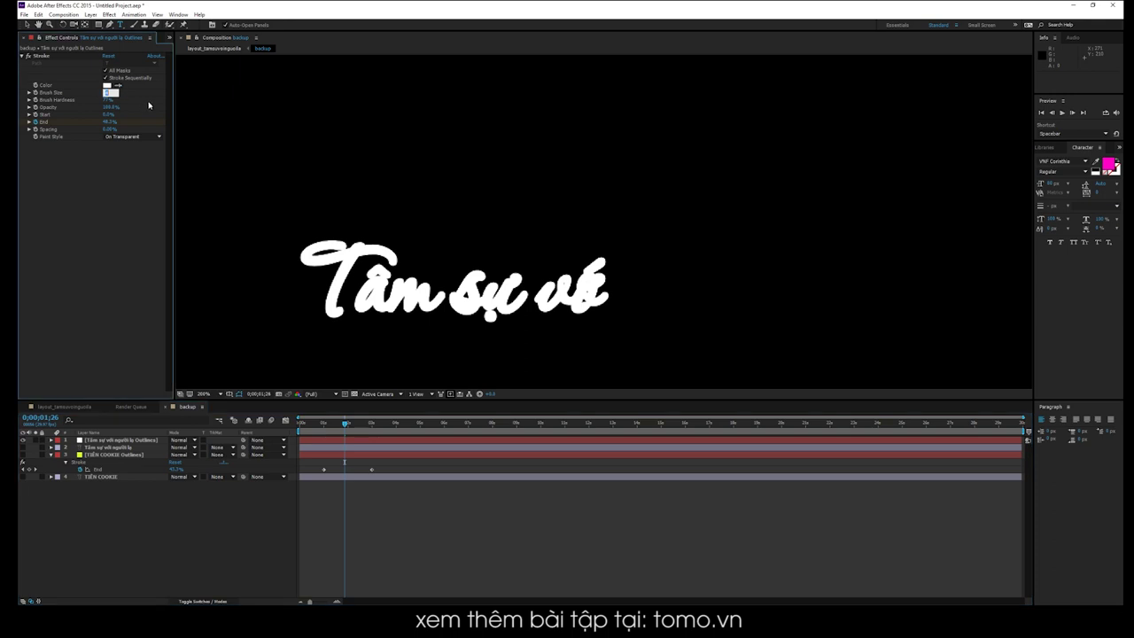
pyautogui.write('5')
pyautogui.press('Return')
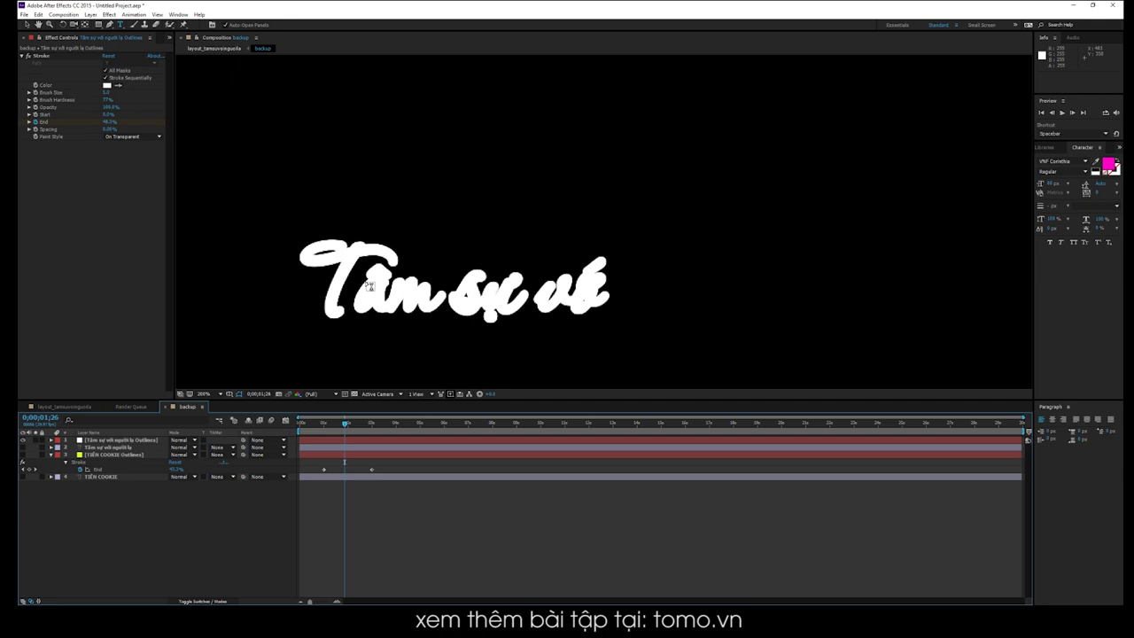
pyautogui.moveTo(345, 425)
pyautogui.mouseDown()
pyautogui.moveTo(326, 427)
pyautogui.moveTo(359, 427)
pyautogui.mouseUp()
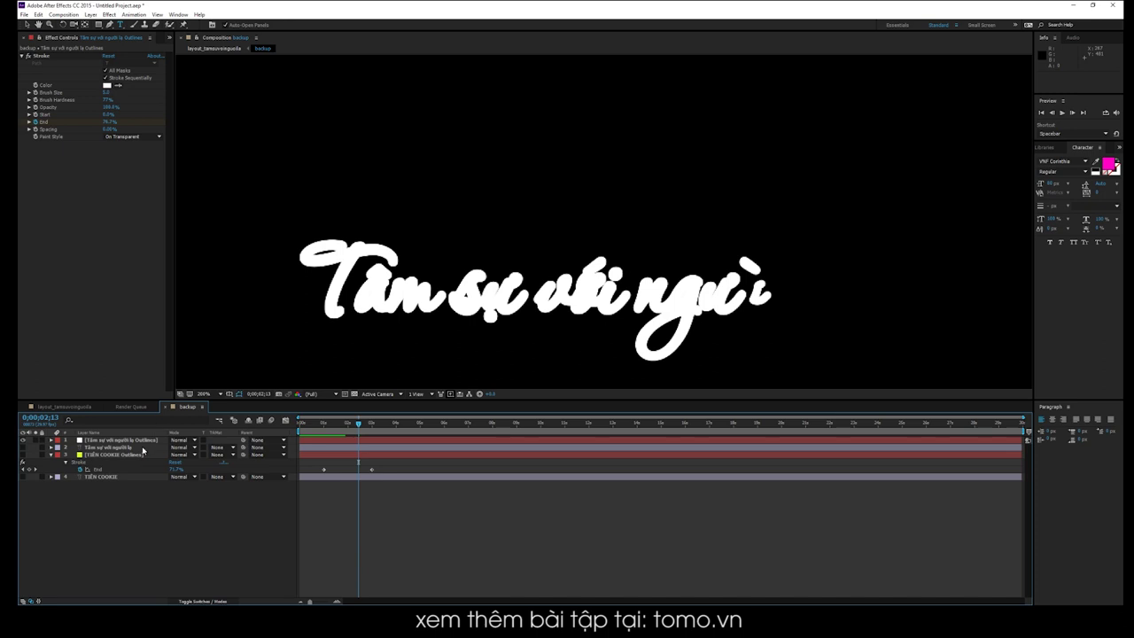
pyautogui.click(116, 440)
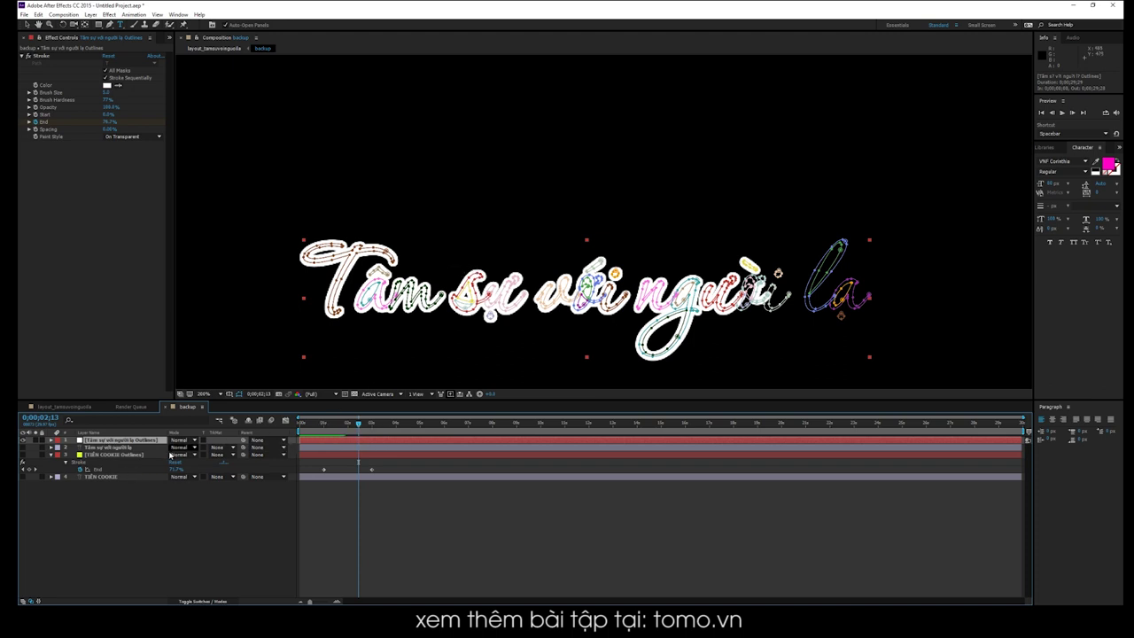
# Pre-compose the subtitle outlines layer with Move all attributes and start typing the new composition name.
pyautogui.click(89, 15)
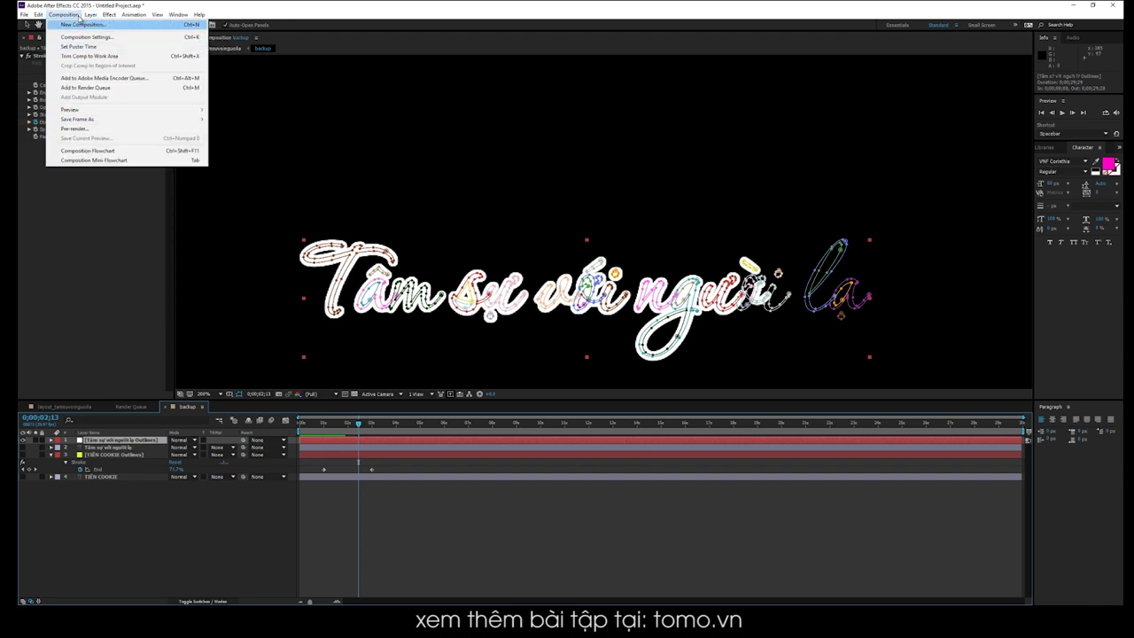
pyautogui.moveTo(89, 15)
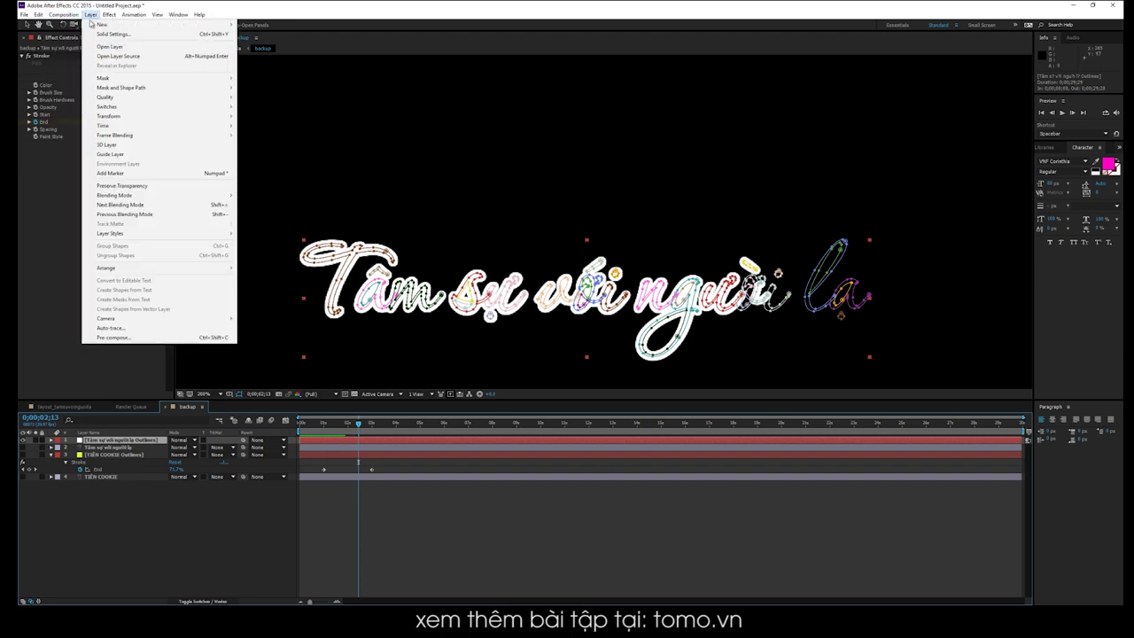
pyautogui.click(115, 337)
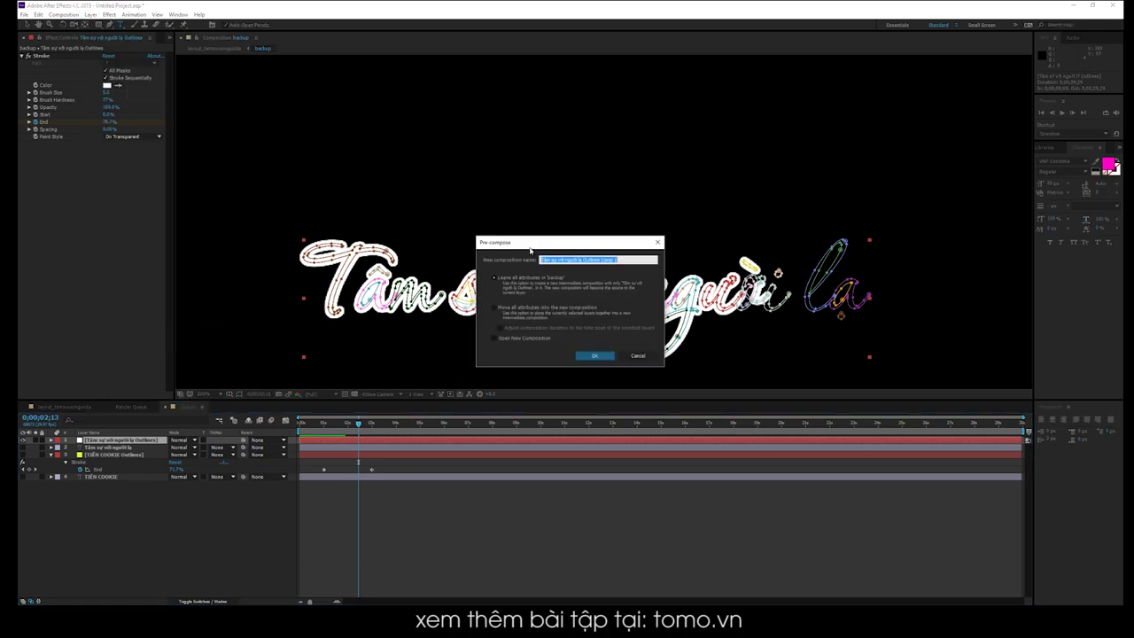
pyautogui.moveTo(531, 250); pyautogui.dragTo(529, 242)
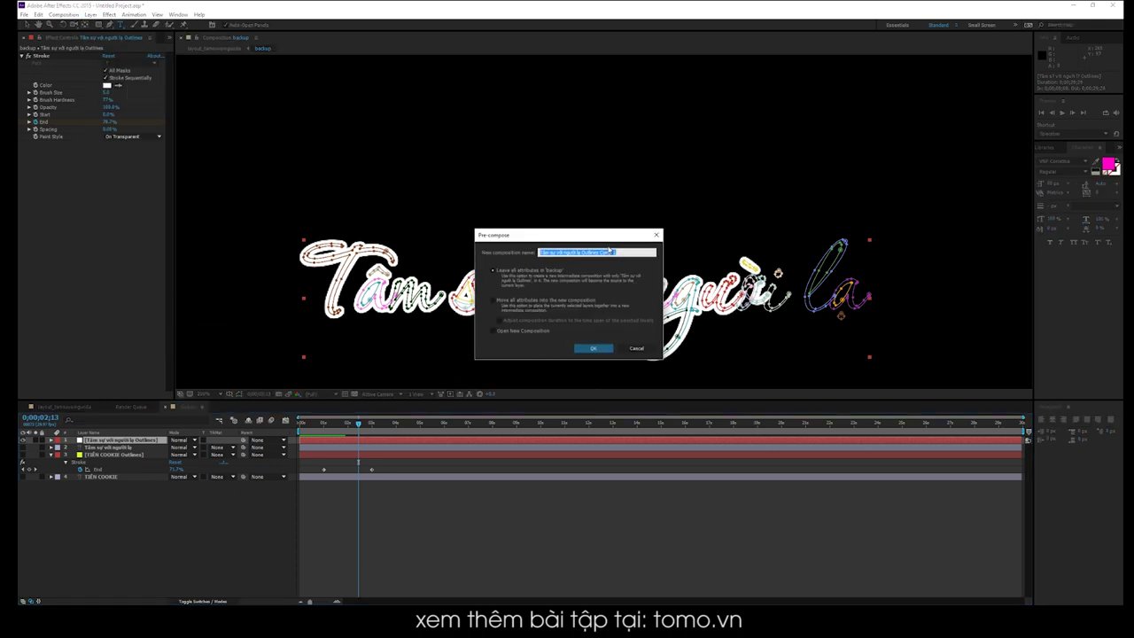
pyautogui.click(587, 351)
pyautogui.click(502, 302)
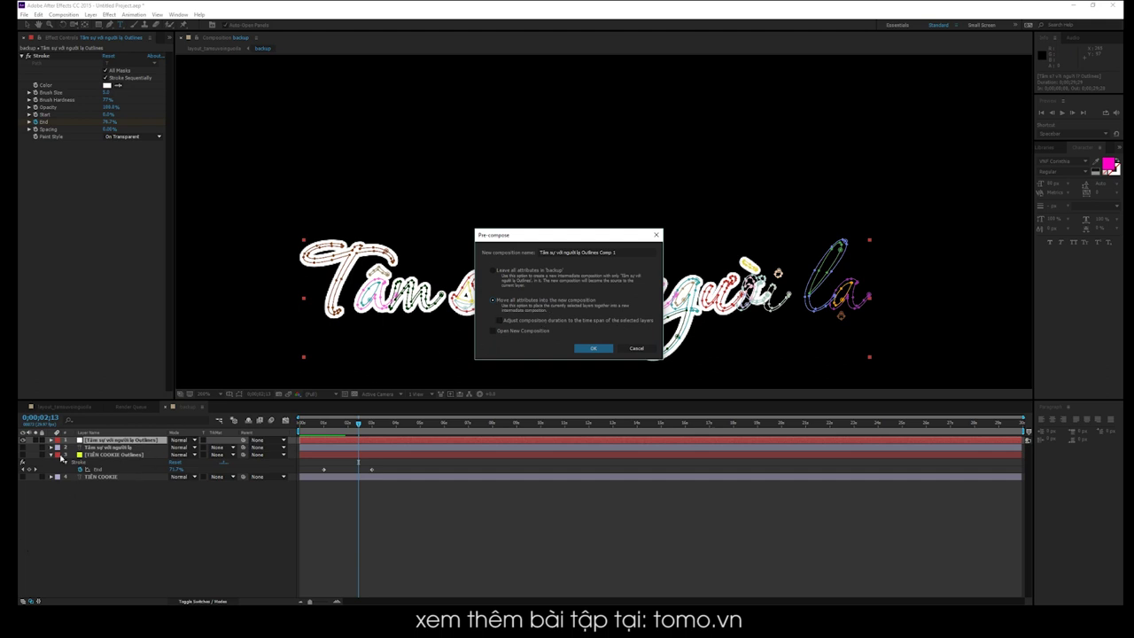
pyautogui.moveTo(625, 252); pyautogui.dragTo(432, 260)
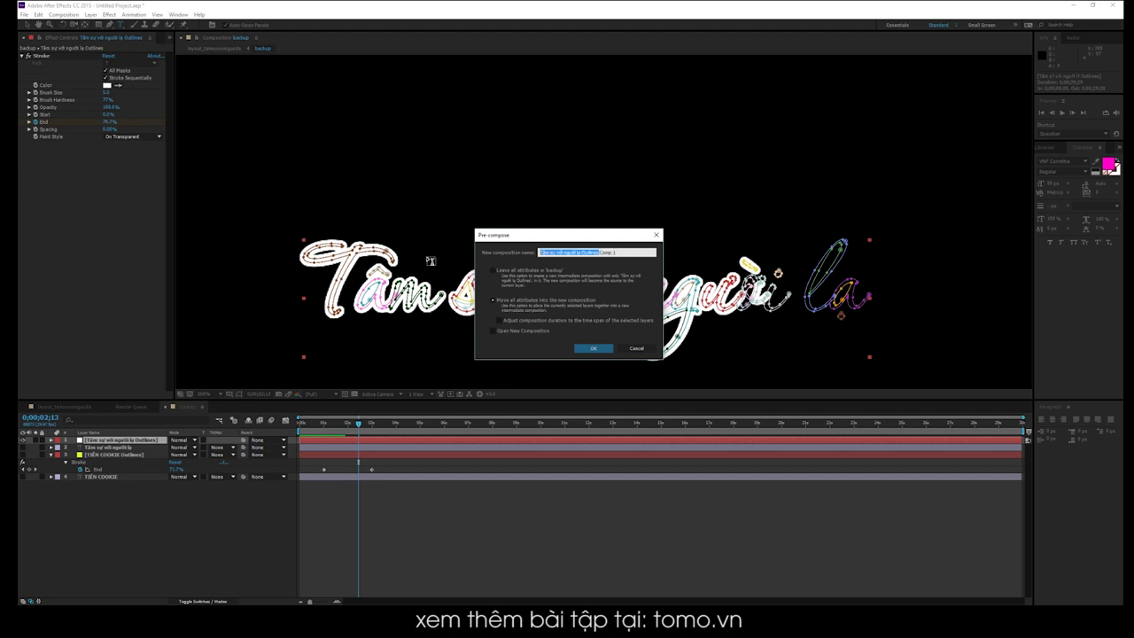
pyautogui.write('mo')
pyautogui.click(593, 351)
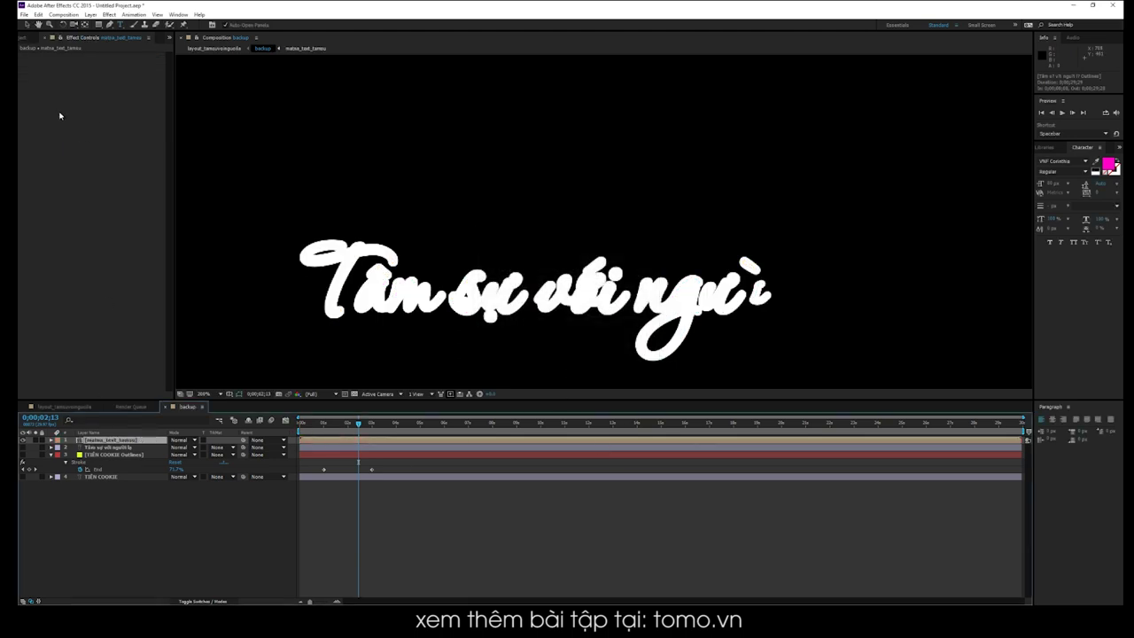
pyautogui.doubleClick(96, 440)
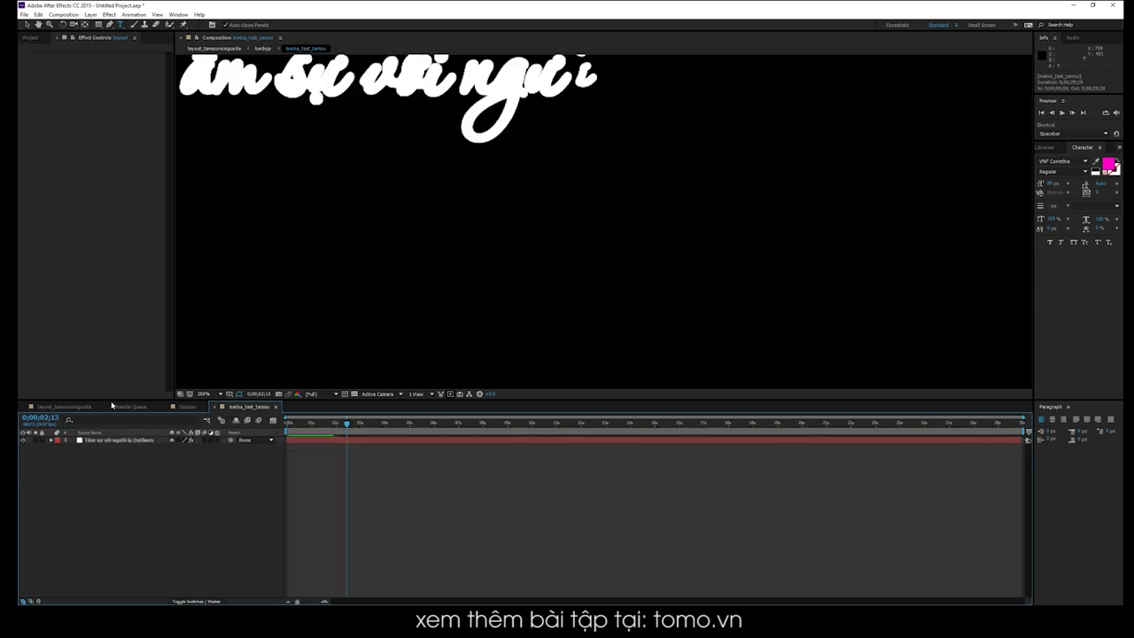
pyautogui.click(95, 440)
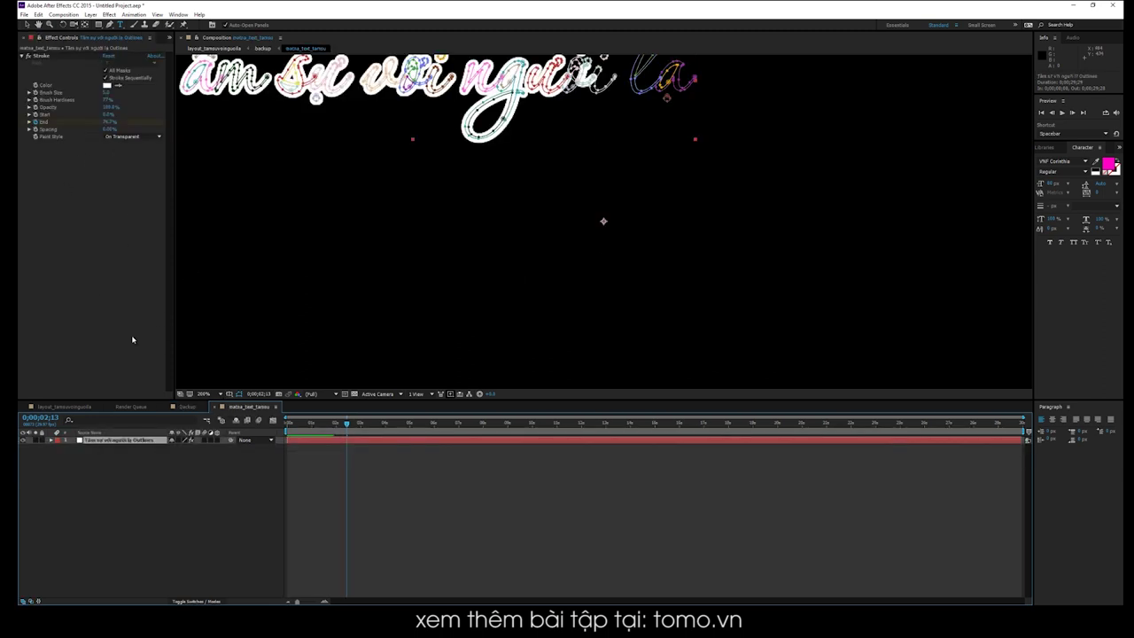
pyautogui.click(263, 48)
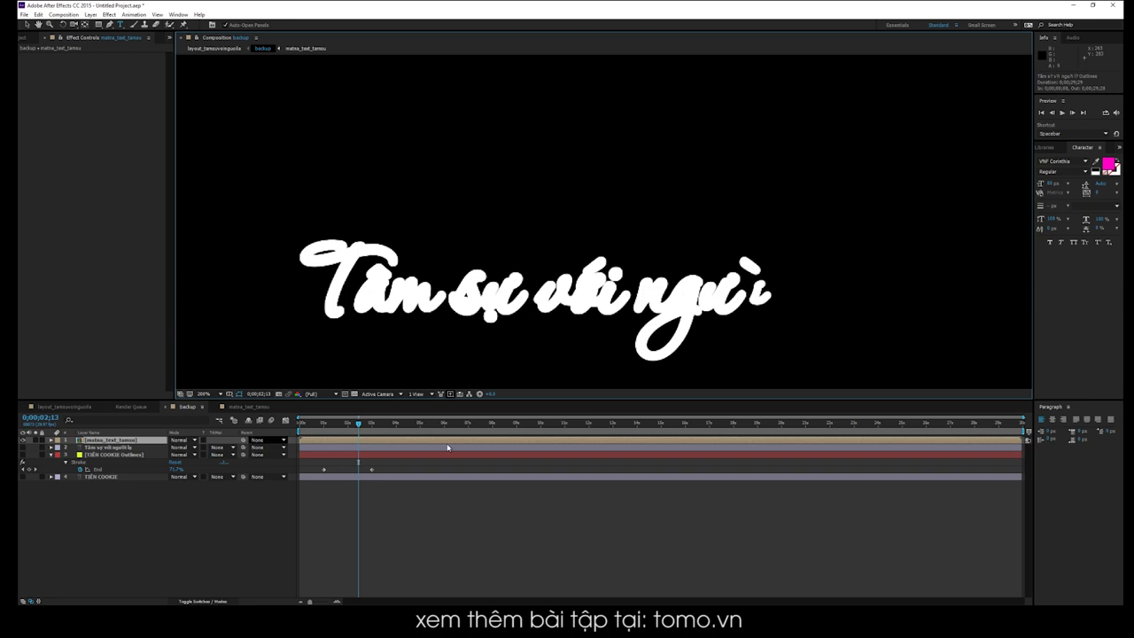
pyautogui.moveTo(329, 422); pyautogui.dragTo(360, 427)
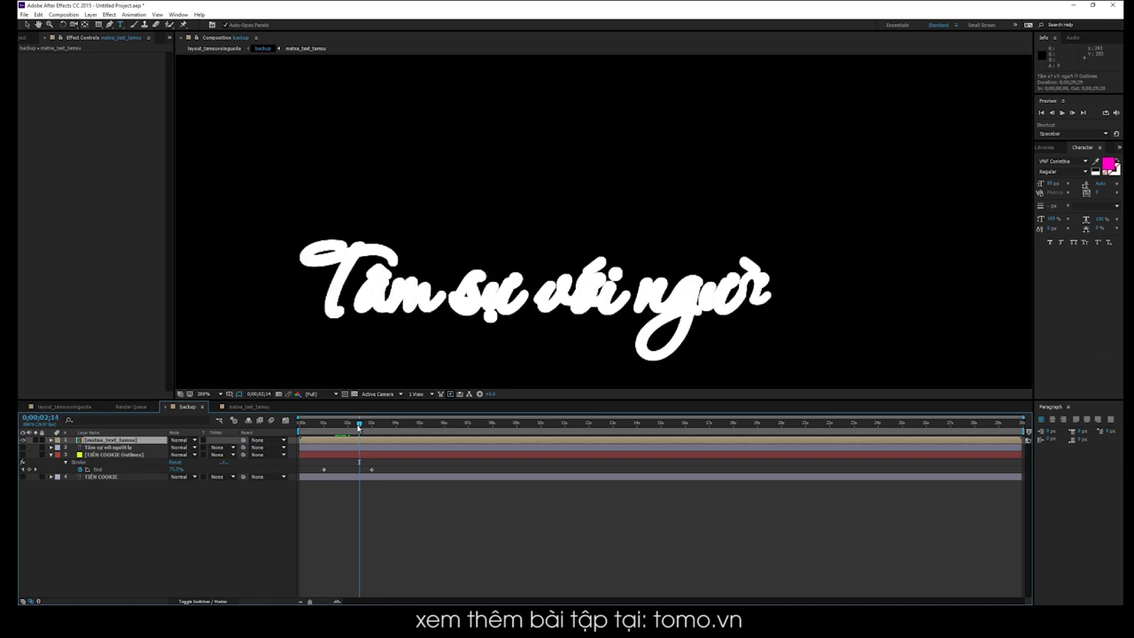
pyautogui.moveTo(352, 426); pyautogui.dragTo(350, 426)
pyautogui.click(124, 447)
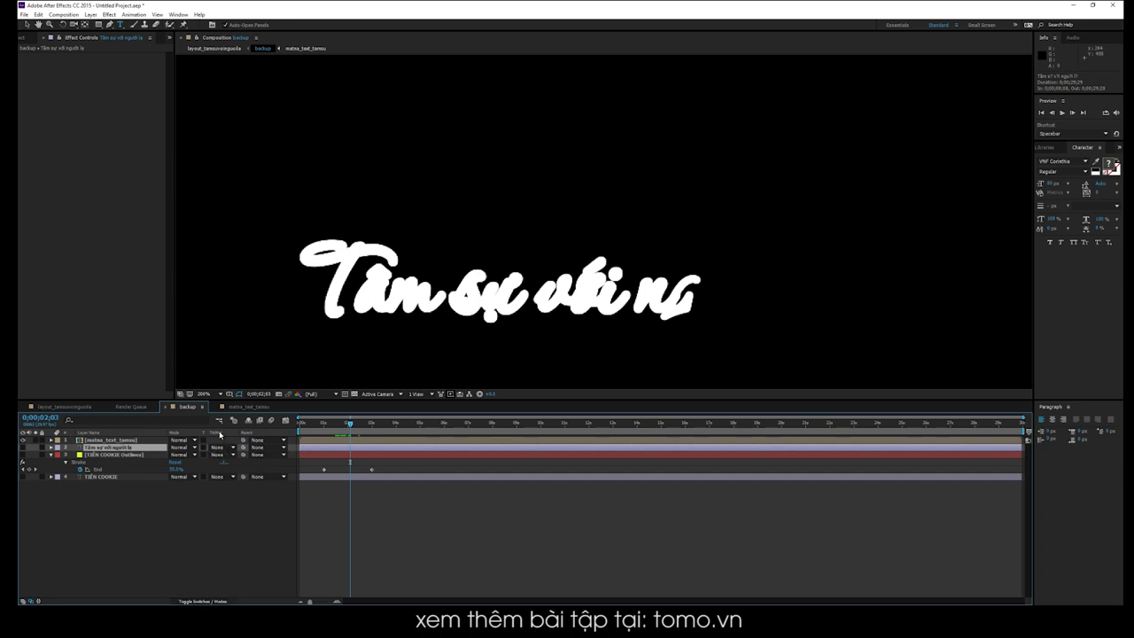
pyautogui.click(202, 601)
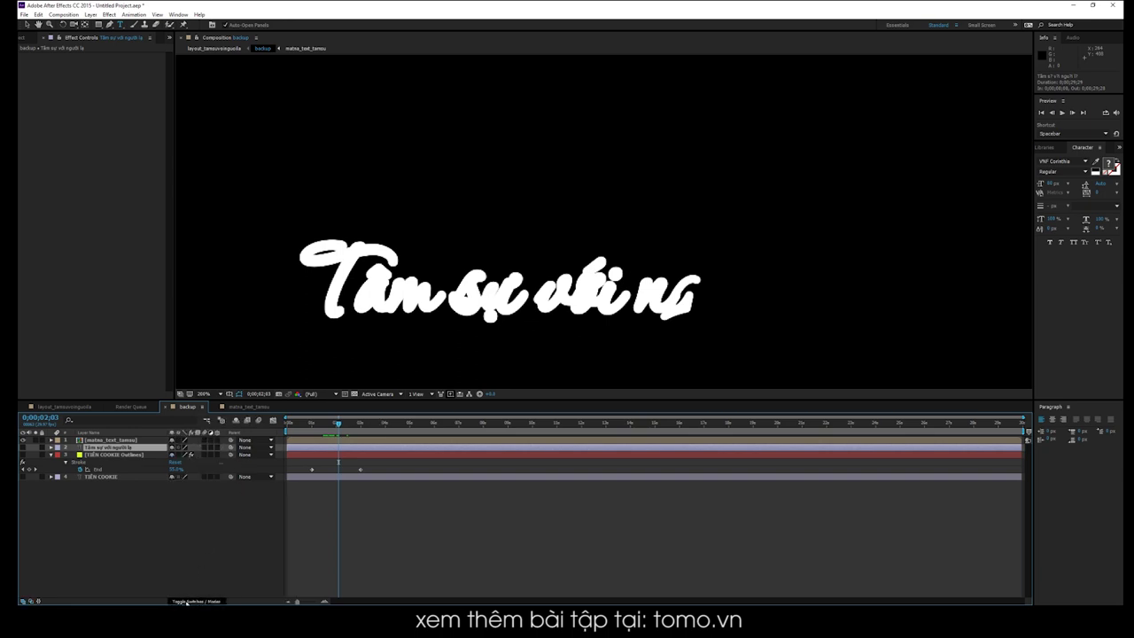
pyautogui.click(215, 602)
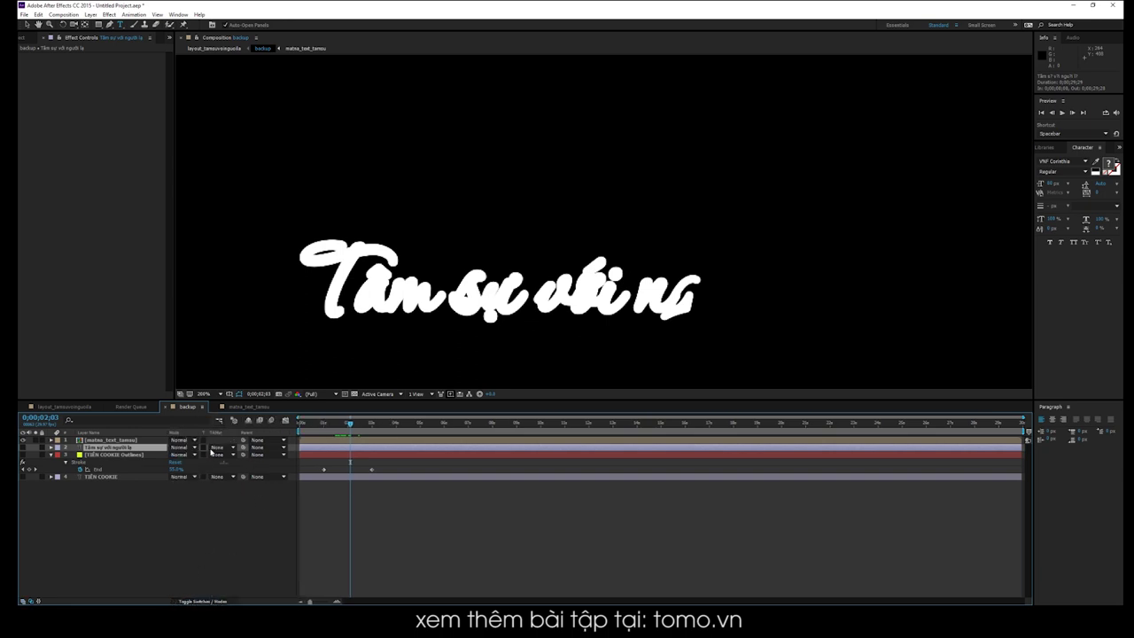
# Set the subtitle text layer's track matte to Alpha Matte from matna_text_tamsu and make it visible.
pyautogui.rightClick(213, 434)
pyautogui.moveTo(237, 458)
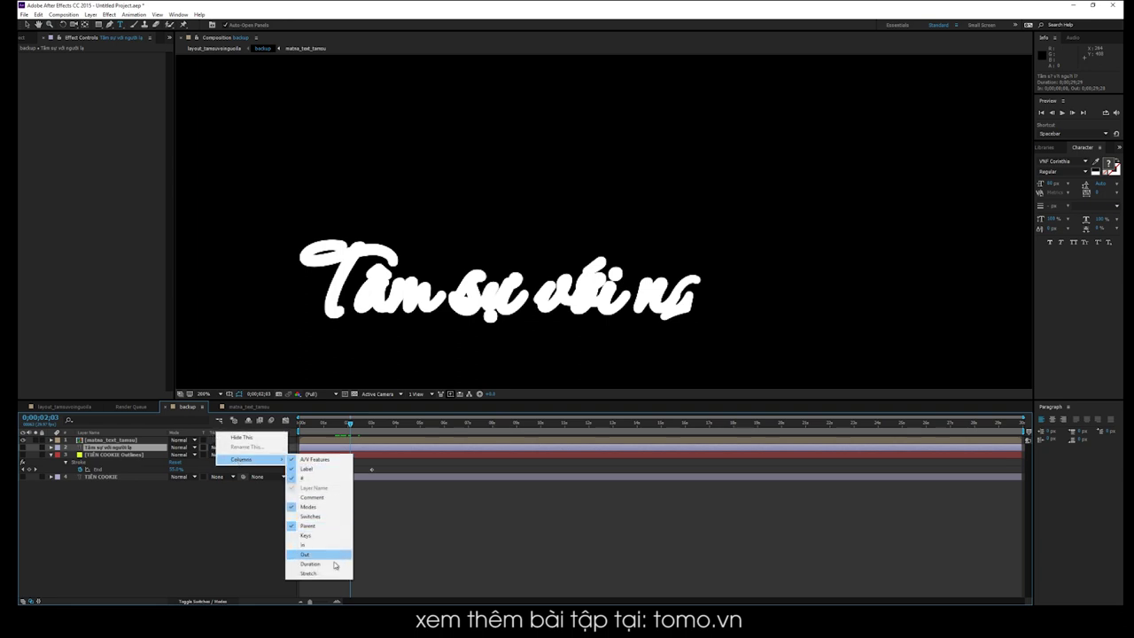
pyautogui.click(207, 545)
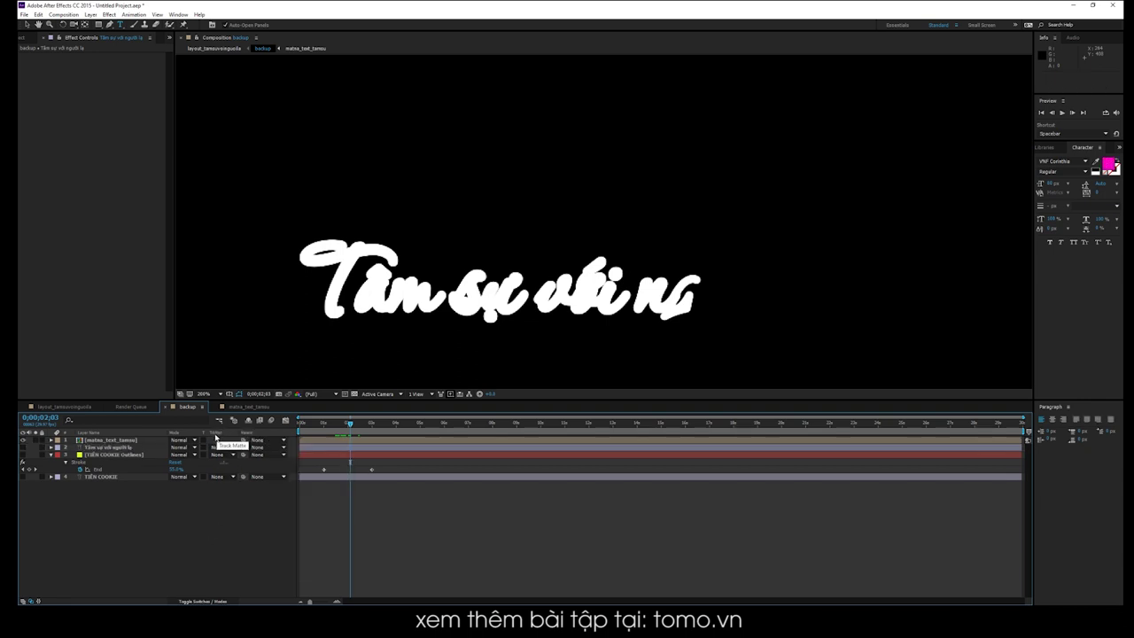
pyautogui.click(224, 449)
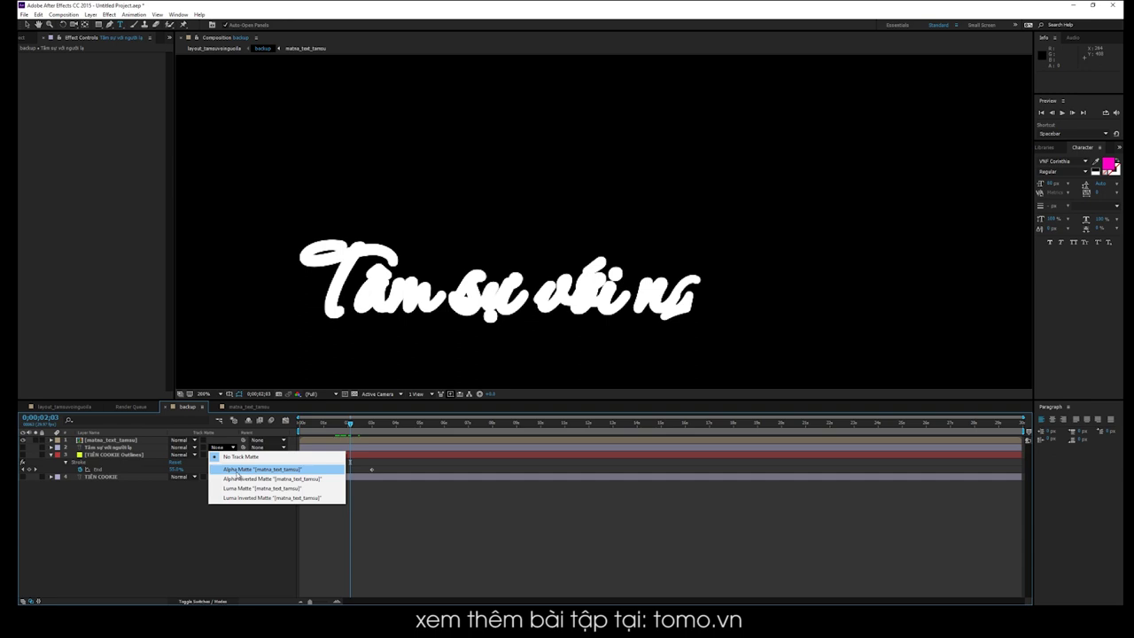
pyautogui.click(238, 470)
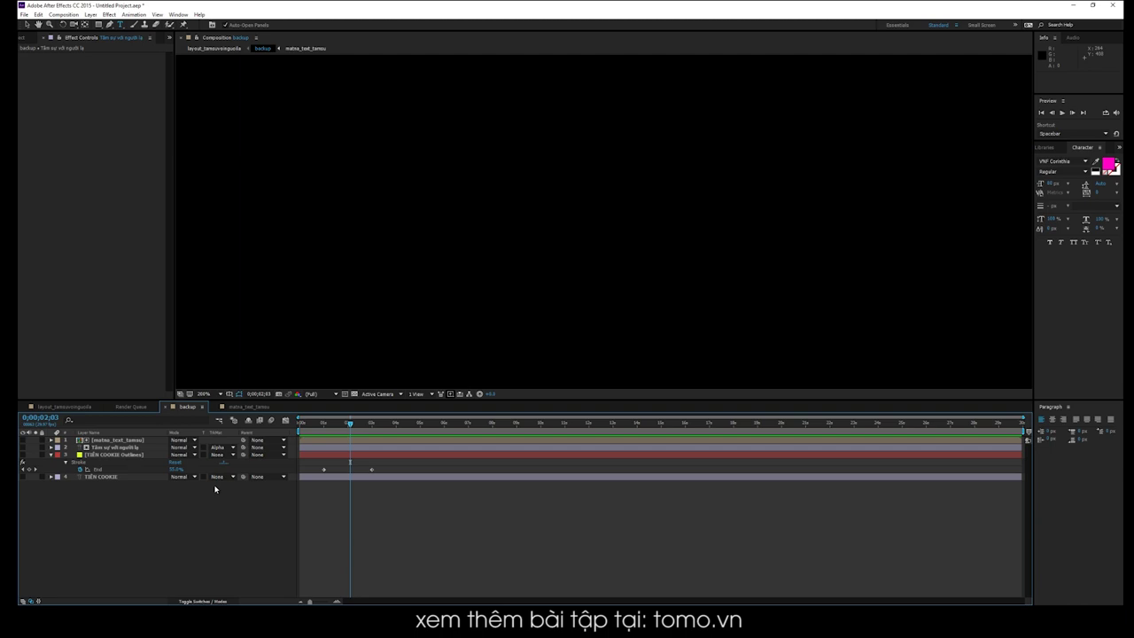
pyautogui.click(23, 450)
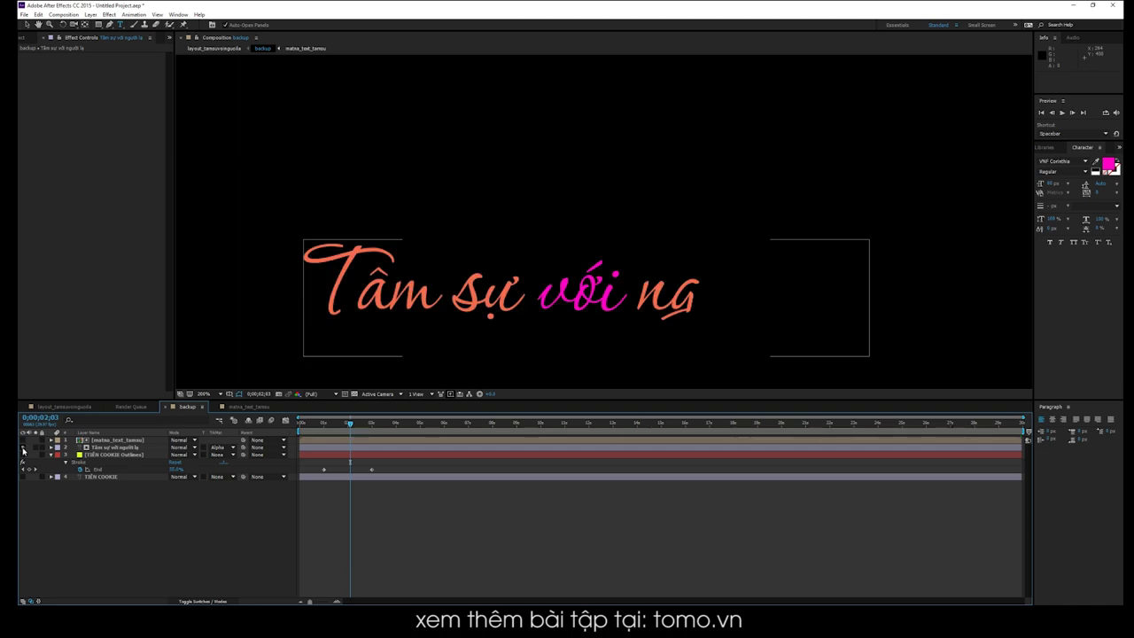
# Rewind before the reveal, play back the subtitle write-on, then switch to layout_tamsuvoinguoila.
pyautogui.click(113, 447)
pyautogui.moveTo(350, 423); pyautogui.dragTo(325, 429)
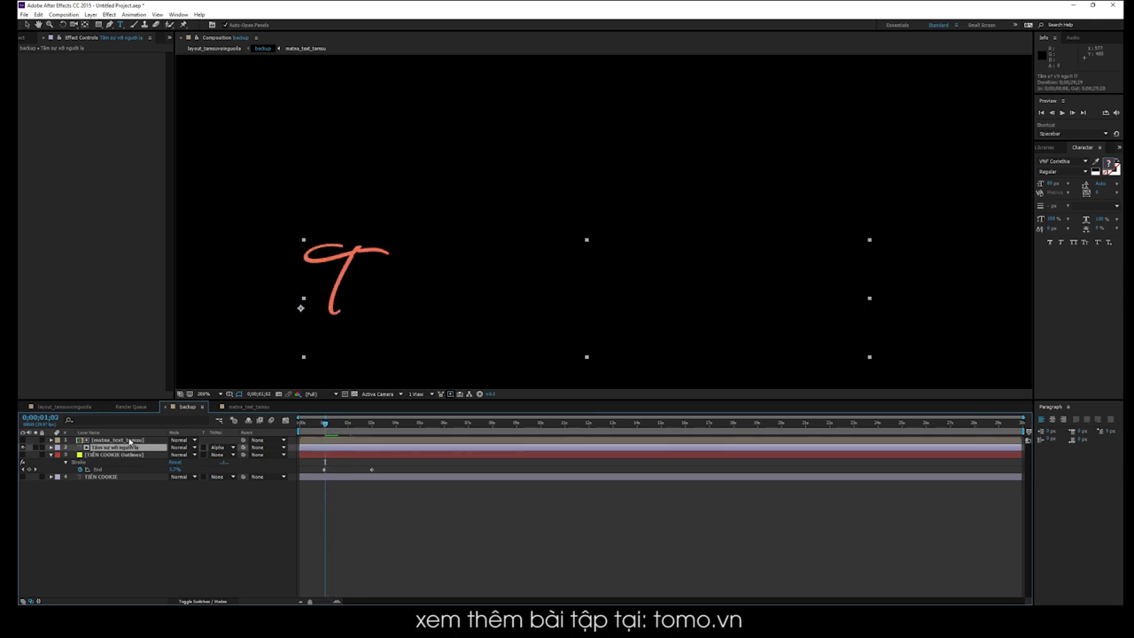
pyautogui.click(130, 440)
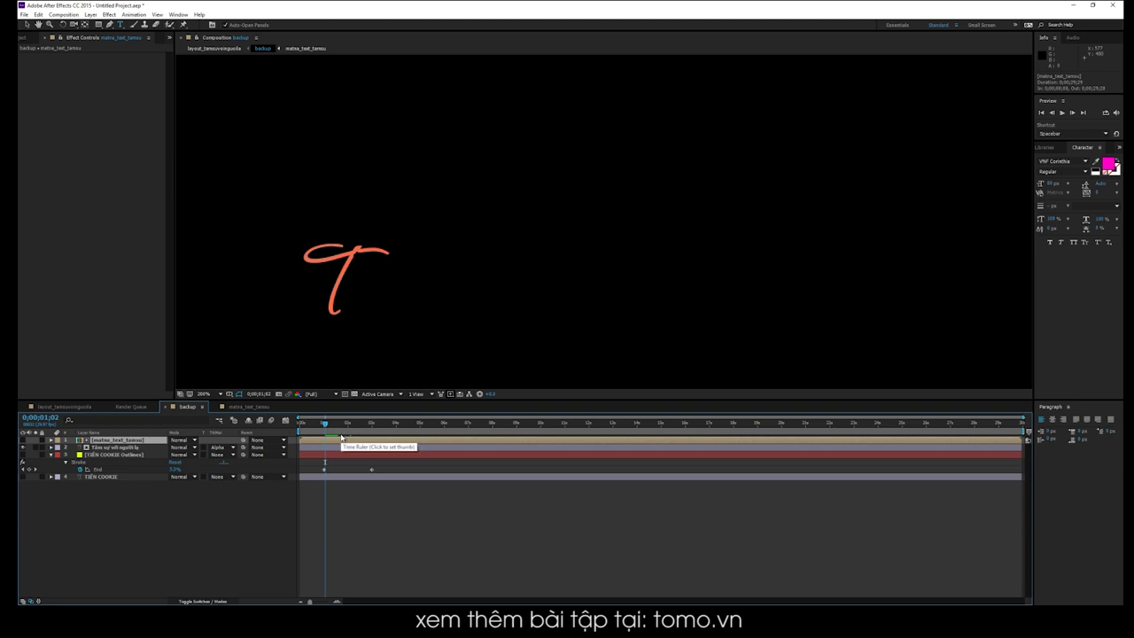
pyautogui.click(320, 423)
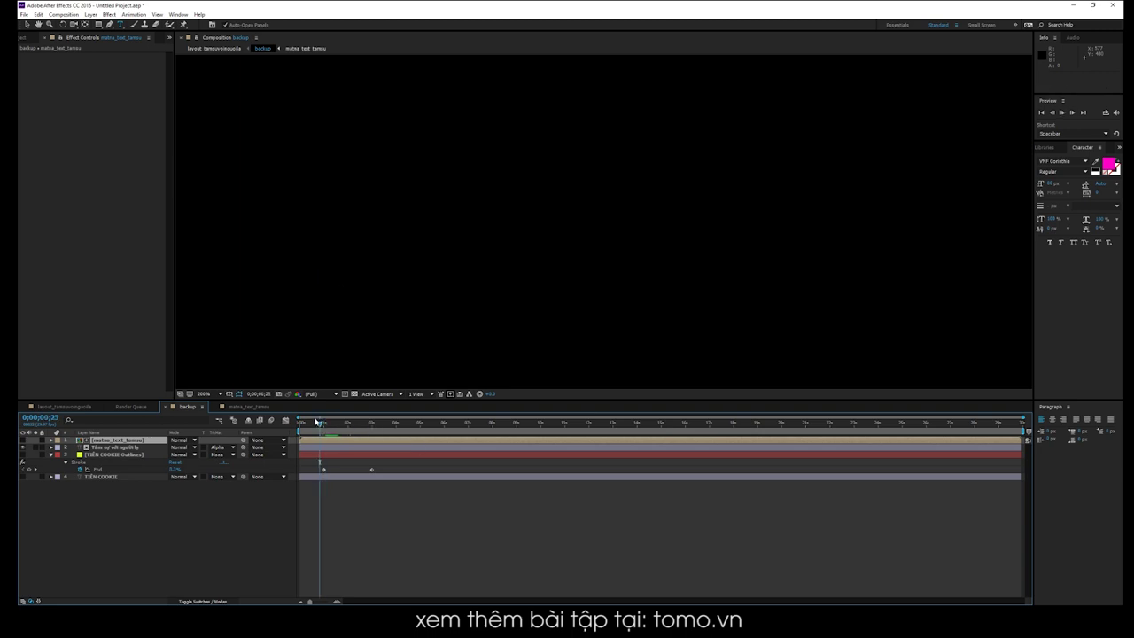
pyautogui.press('space')
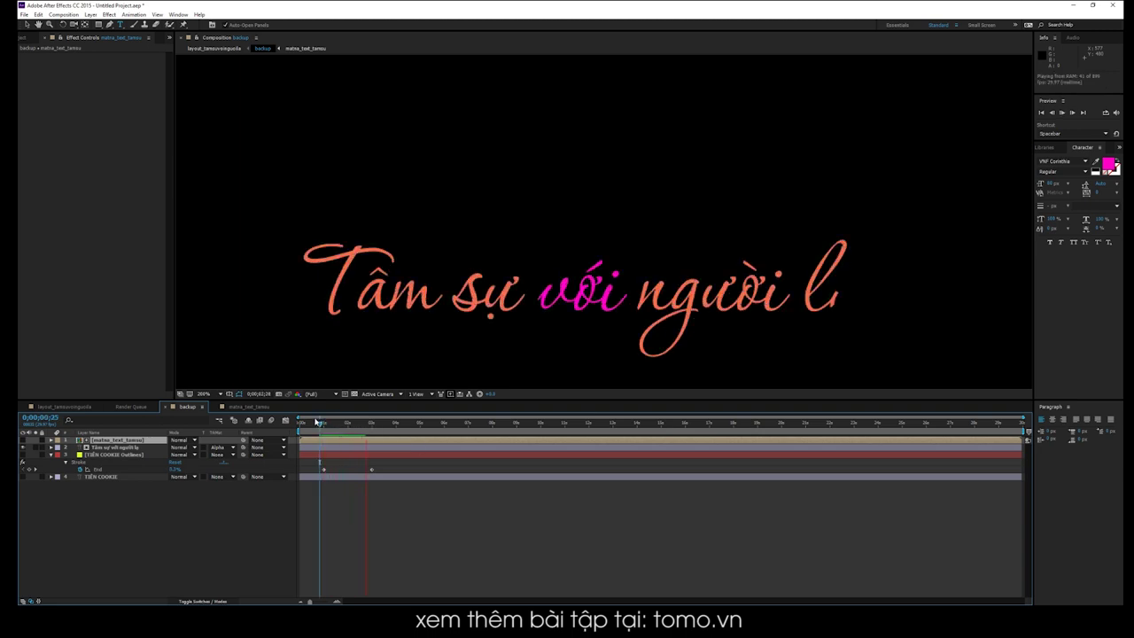
pyautogui.press('space')
pyautogui.press('space')
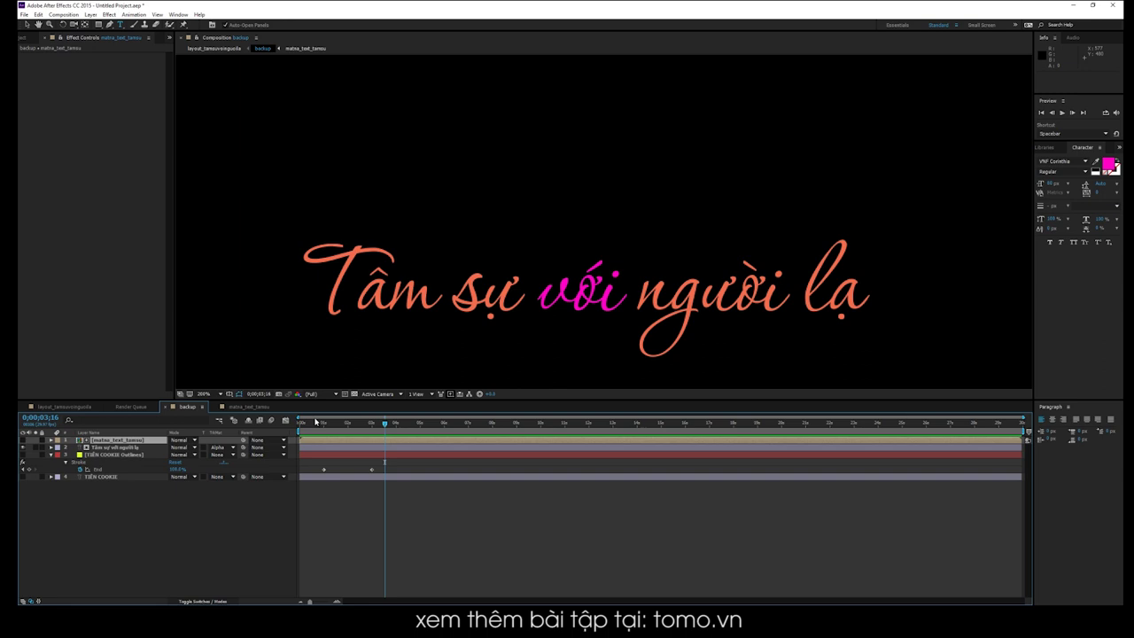
pyautogui.click(202, 49)
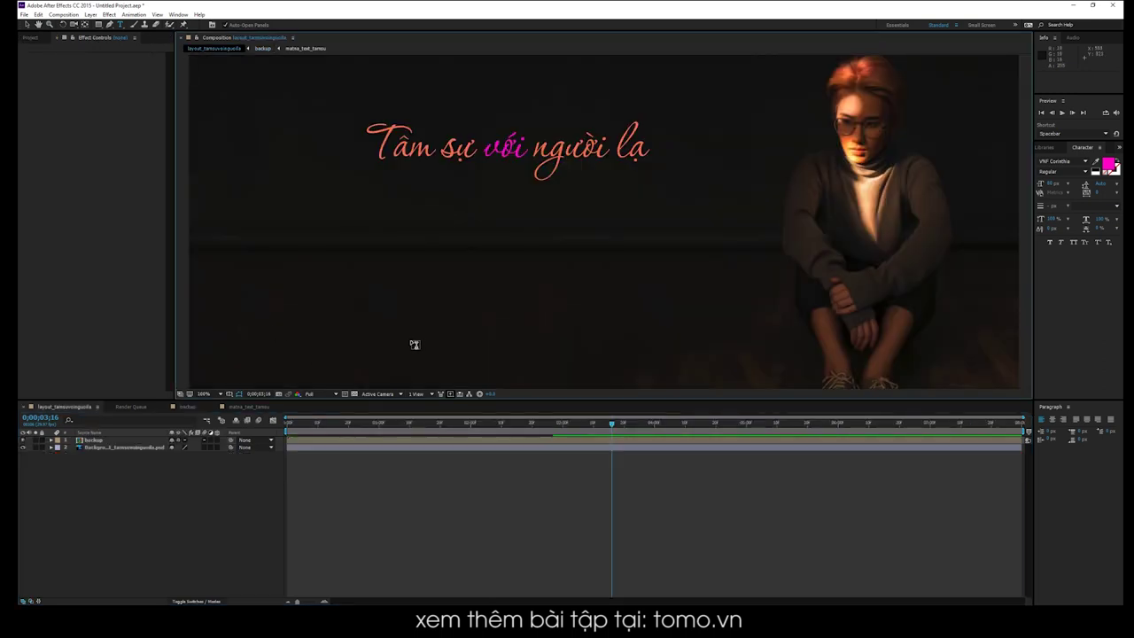
# Delay the matte and subtitle layers in time, show the TIÊN COOKIE title layer, and view the layout comp.
pyautogui.click(262, 49)
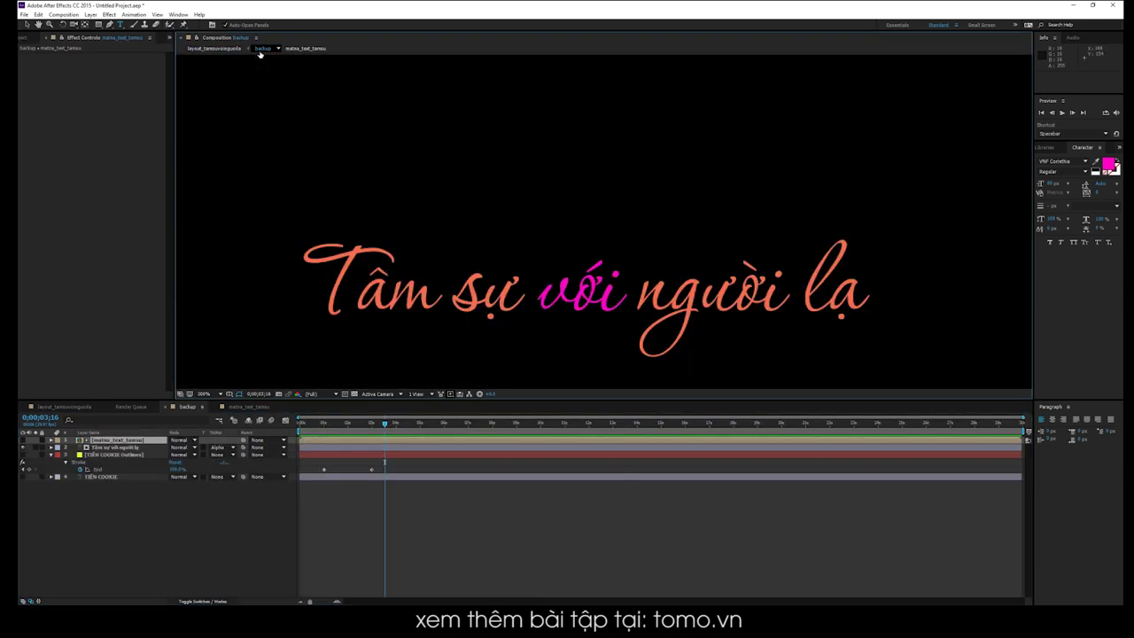
pyautogui.keyDown('shift'); pyautogui.click(199, 447); pyautogui.keyUp('shift')
pyautogui.press('v')
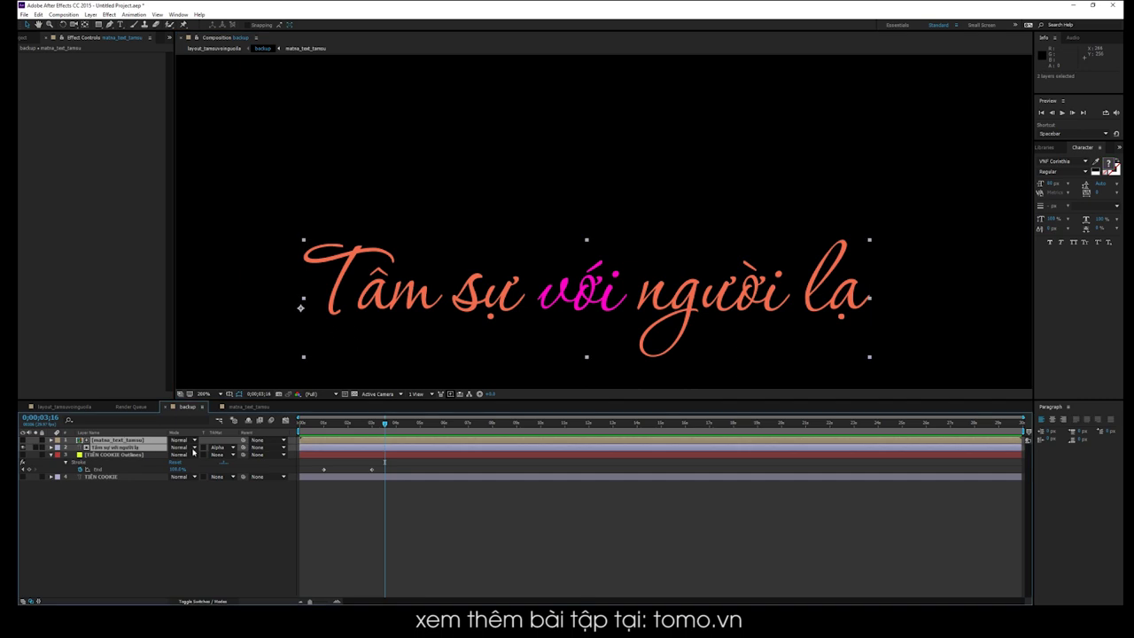
pyautogui.moveTo(325, 443); pyautogui.dragTo(359, 443)
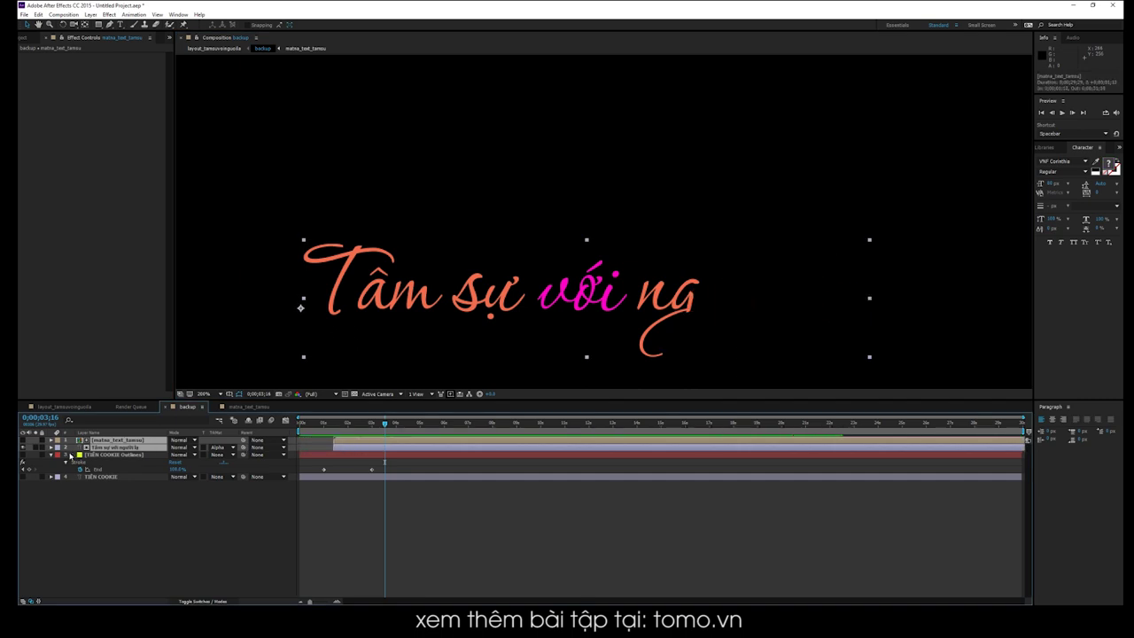
pyautogui.click(22, 455)
pyautogui.moveTo(358, 426); pyautogui.dragTo(429, 434)
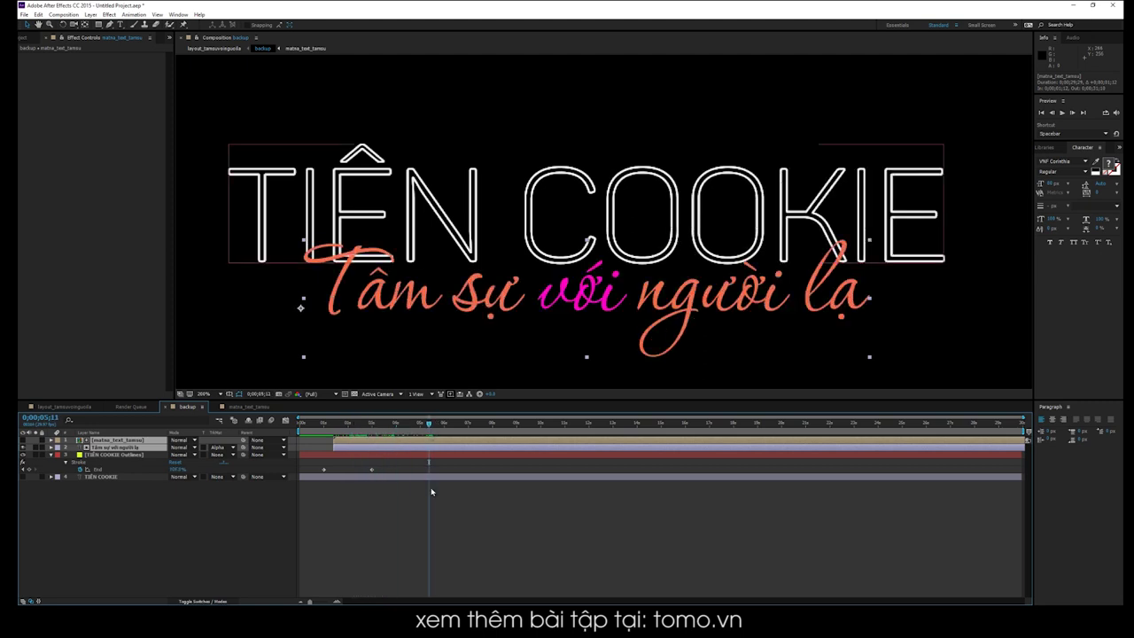
pyautogui.click(217, 49)
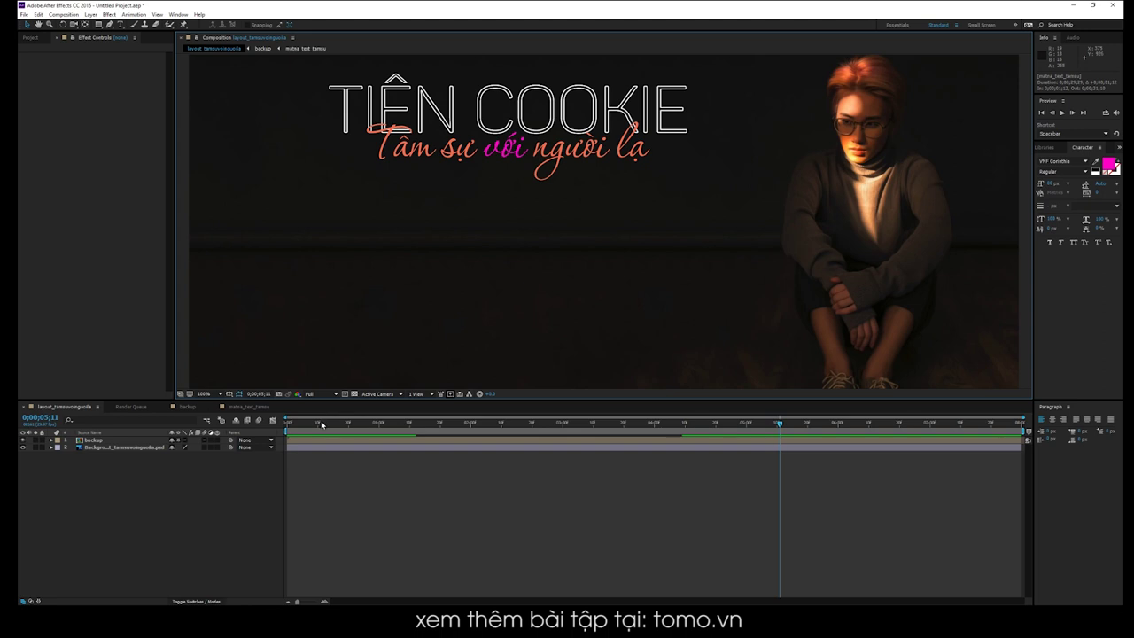
# Scrub through the layout composition to check the finished title over the coloured subtitle.
pyautogui.moveTo(287, 422); pyautogui.dragTo(312, 422)
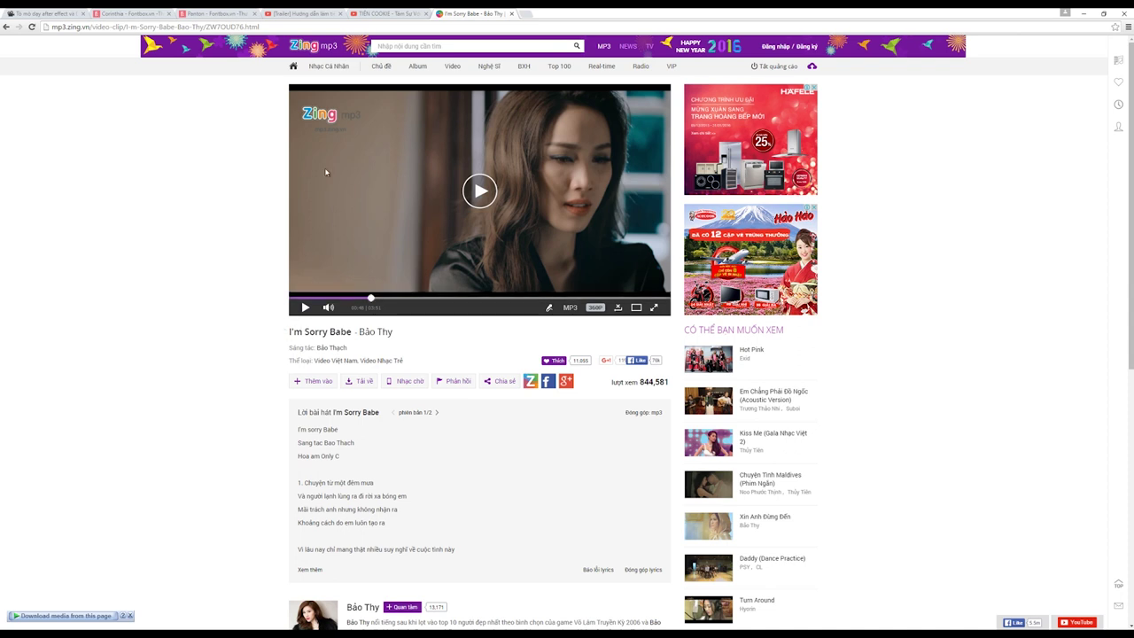
# Open Zing MP3's Vietnam song chart, with Tâm Sự Với Người Lạ ranked first.
pyautogui.moveTo(524, 76)
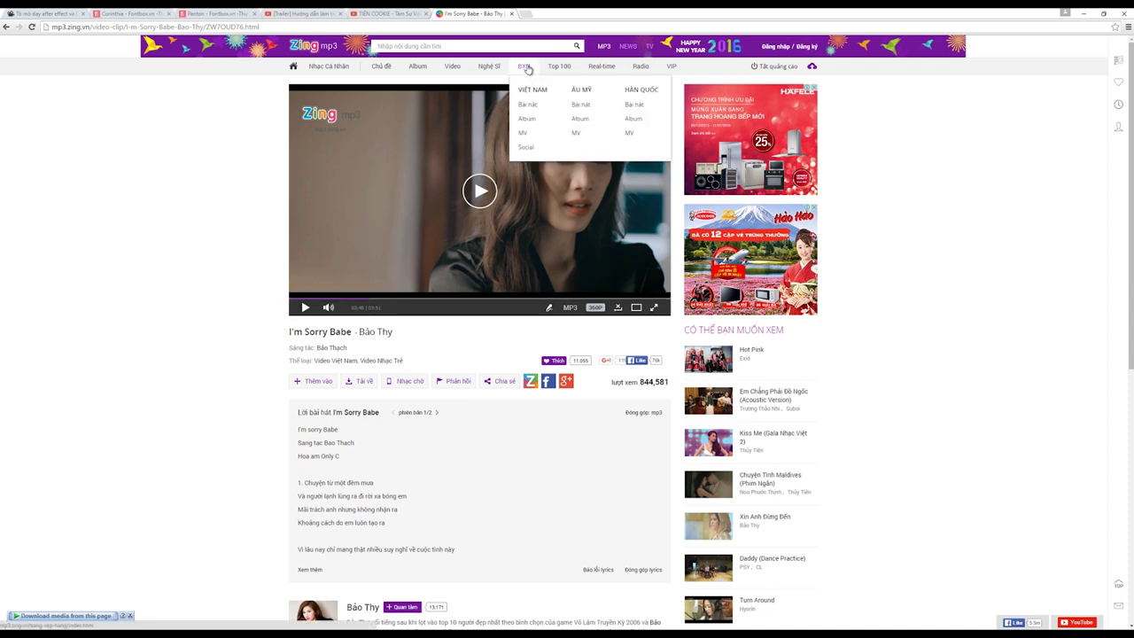
pyautogui.click(527, 105)
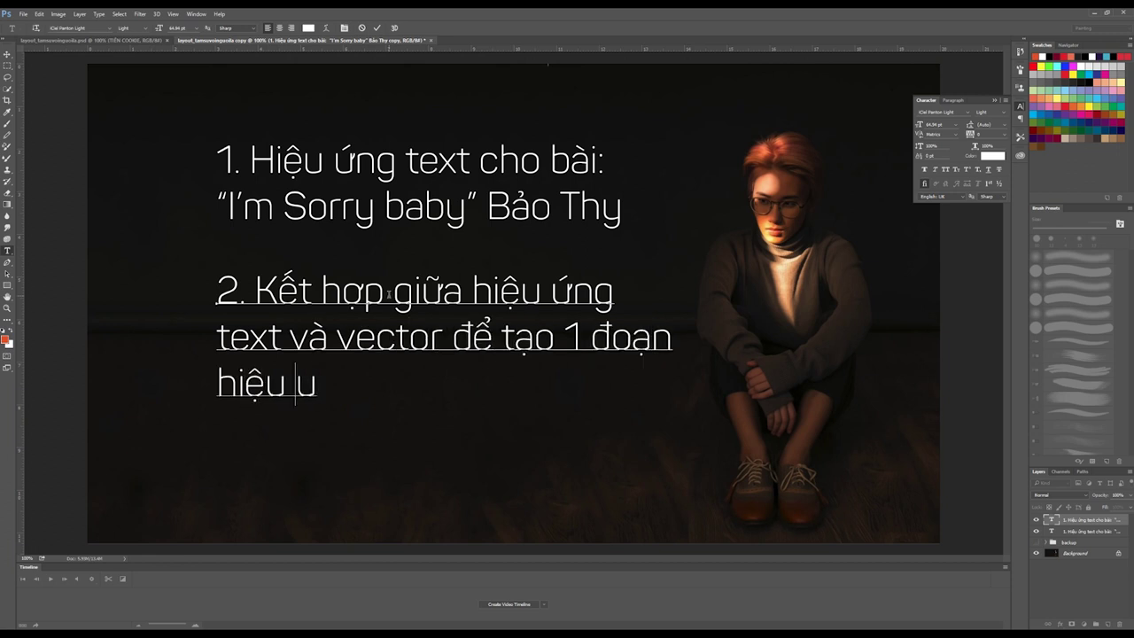
# Commit the slide text ending '…để tạo 1 đoạn hiệu ứng đẹp.' with Ctrl+Enter.
pyautogui.hotkey('ctrl', 'Return')
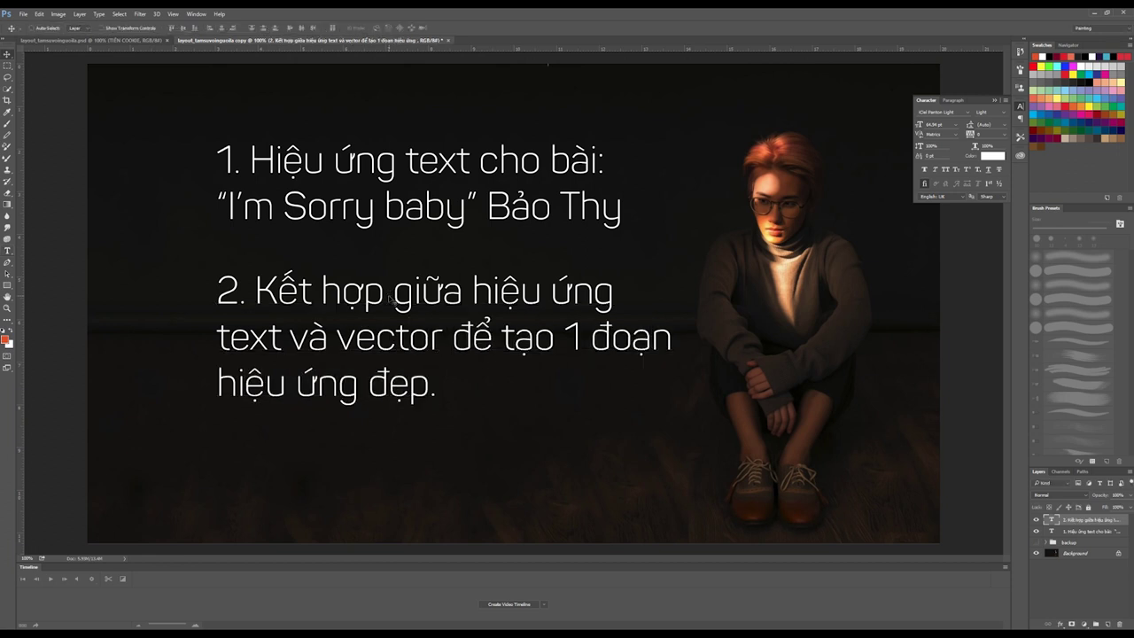